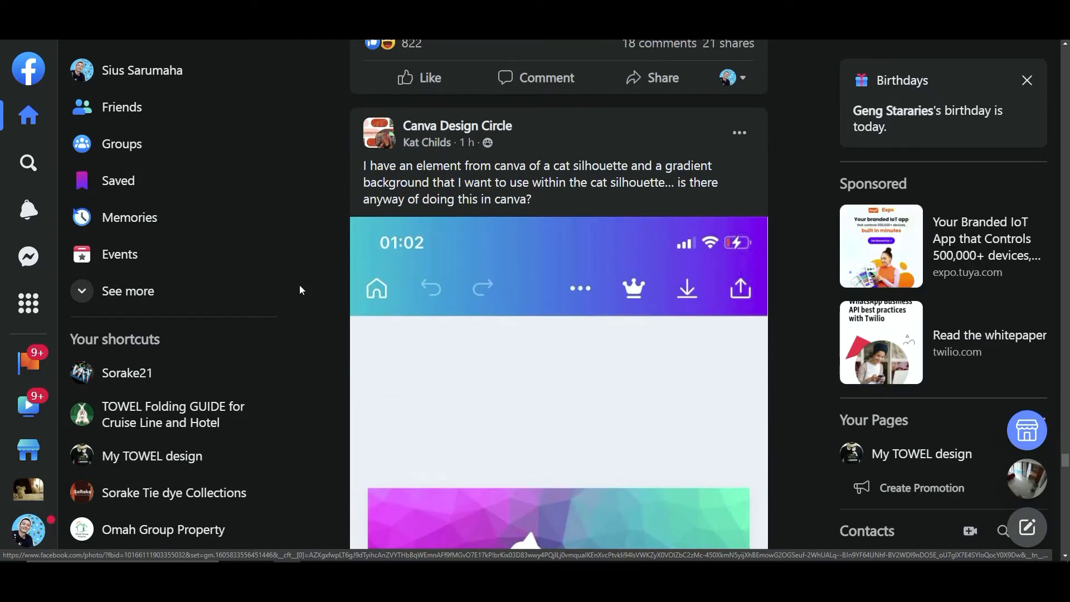
# Step: Review the Facebook question about filling a cat silhouette with a gradient, and view the finished example on page 2 of the Canva design
pyautogui.scroll(-1, 482, 319)
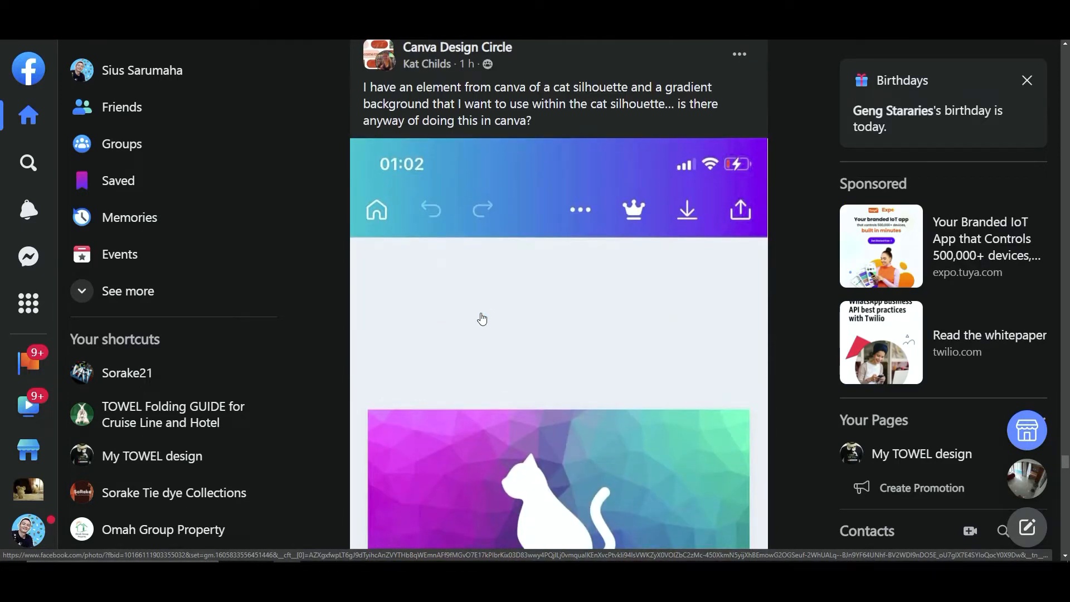
pyautogui.scroll(2, 482, 319)
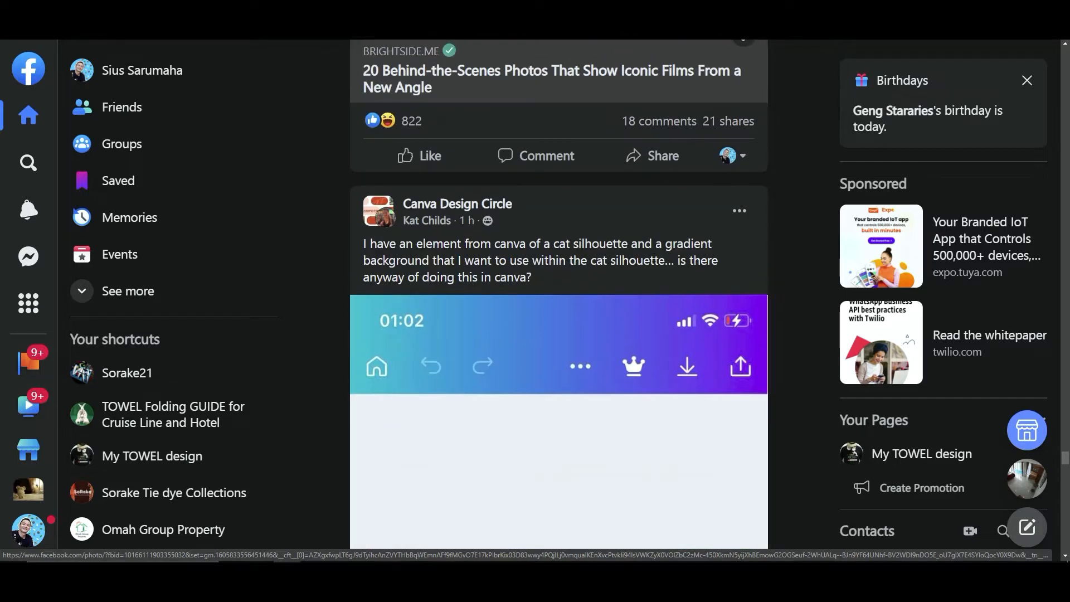
pyautogui.scroll(-4, 529, 322)
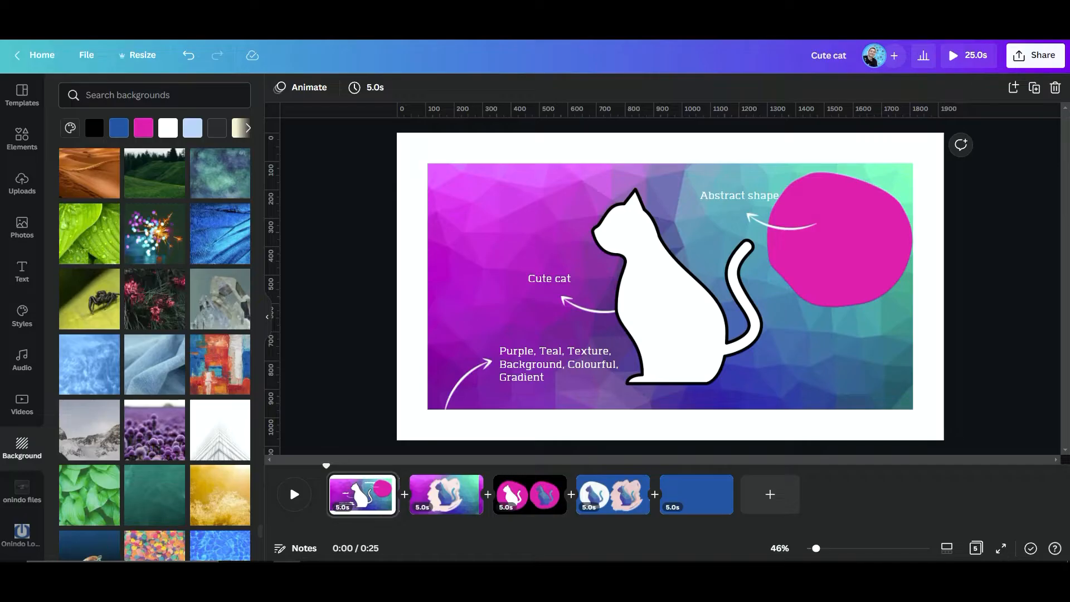
pyautogui.click(444, 495)
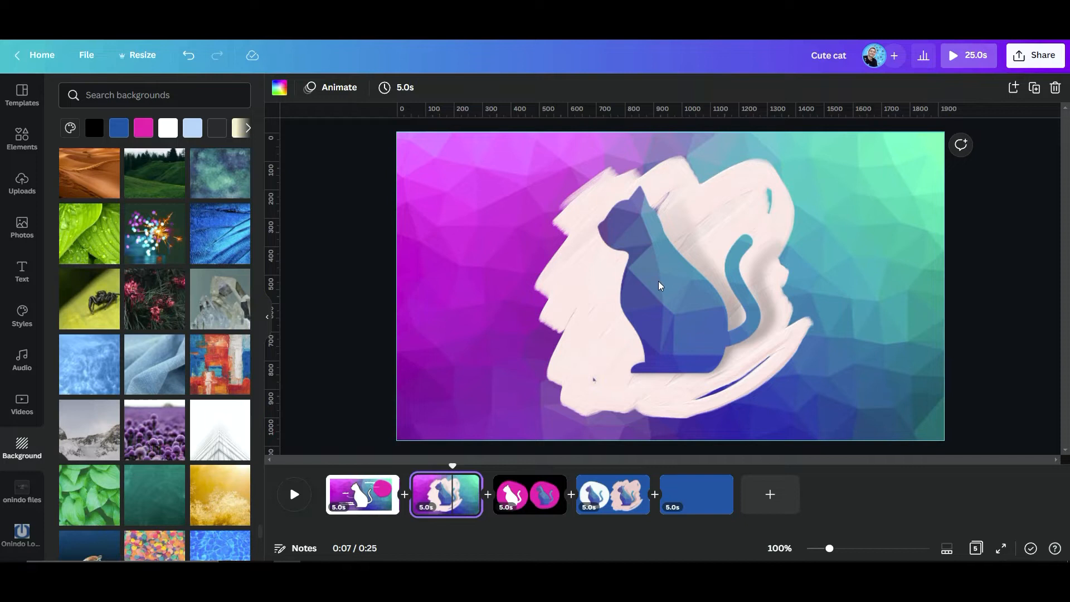
pyautogui.click(359, 501)
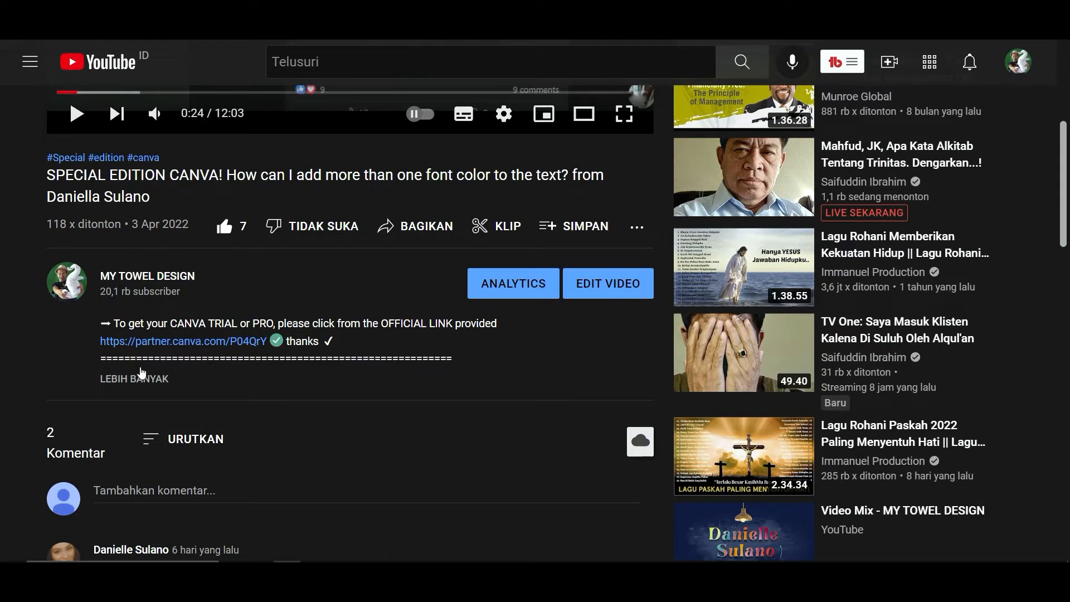
# Step: Open the Canva partner link from the YouTube video's description and look over the Canva landing page
pyautogui.hotkey('ctrl', '+')
pyautogui.hotkey('ctrl', '+')
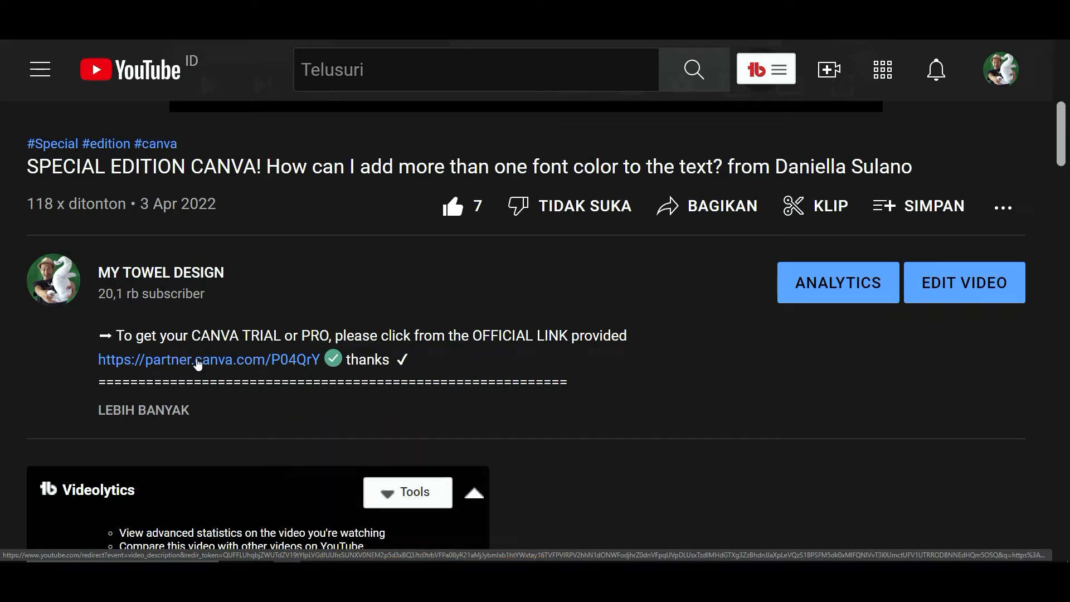
pyautogui.click(199, 363)
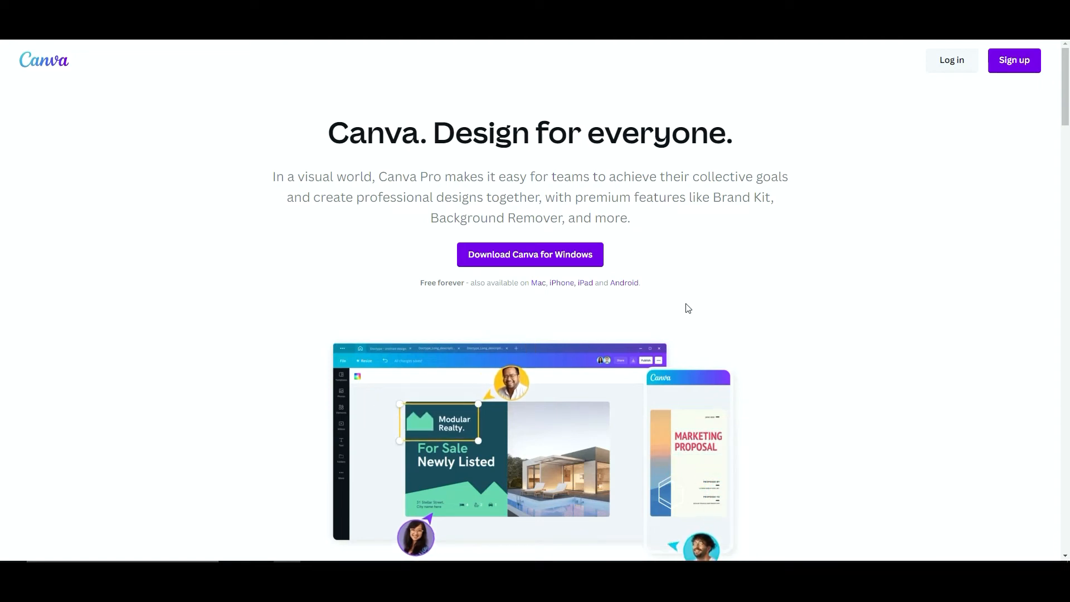
pyautogui.scroll(-7, 678, 312)
pyautogui.scroll(7, 678, 317)
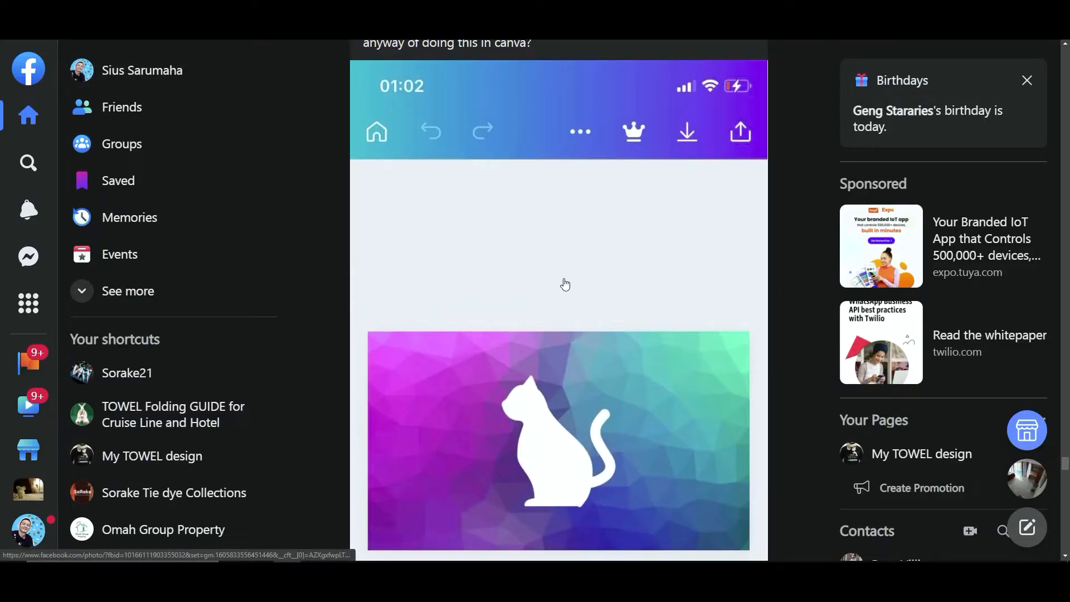
# Step: Reread the Canva Design Circle post on Facebook and examine its attached cat silhouette image
pyautogui.scroll(4, 563, 284)
pyautogui.scroll(-4, 561, 351)
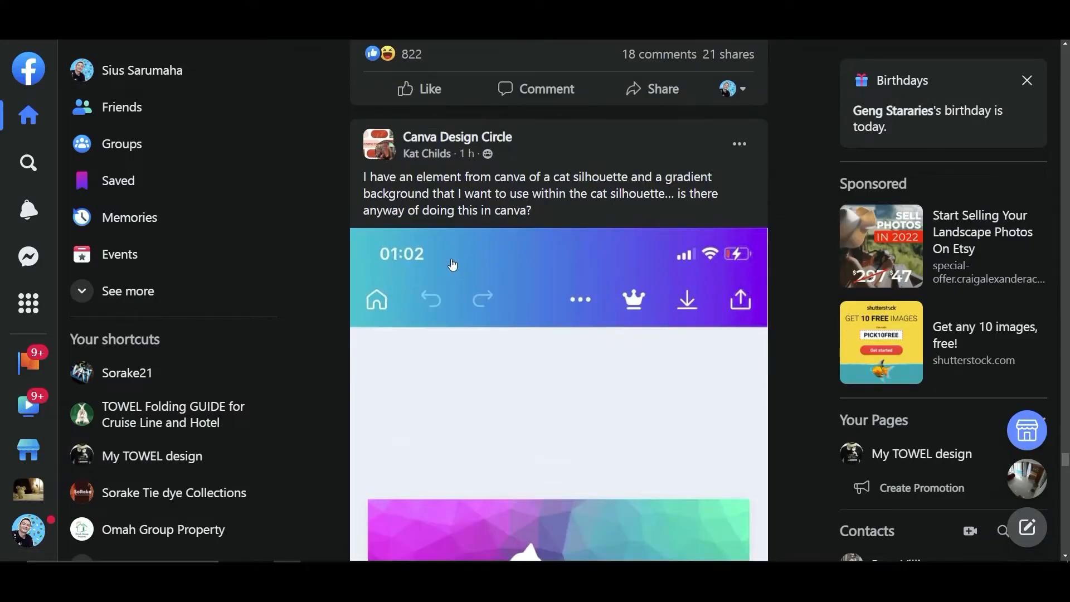
pyautogui.scroll(-2, 562, 350)
pyautogui.scroll(5, 562, 351)
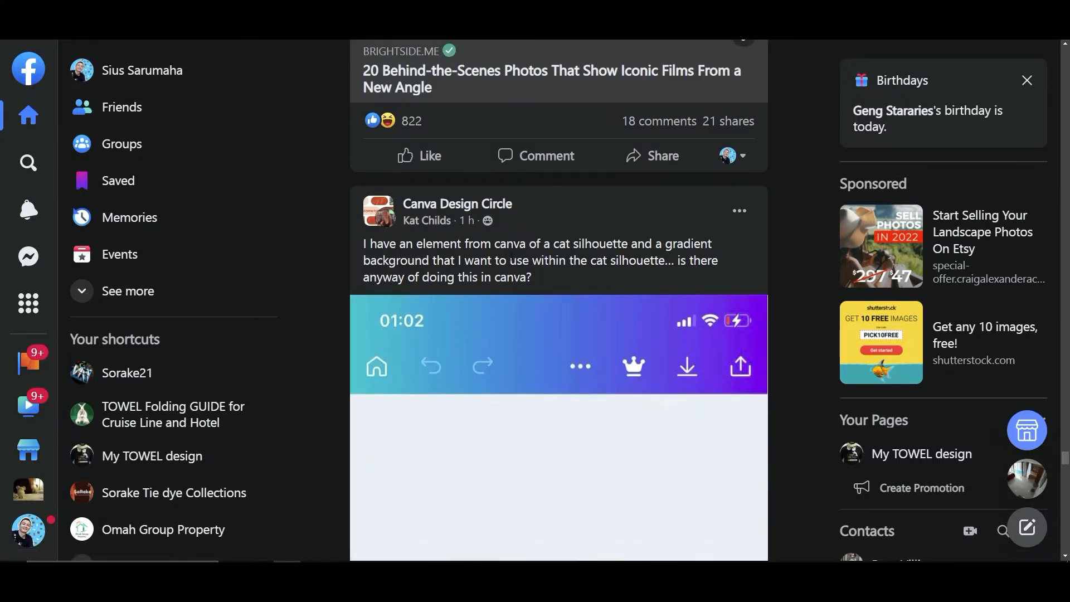
pyautogui.scroll(-7, 511, 257)
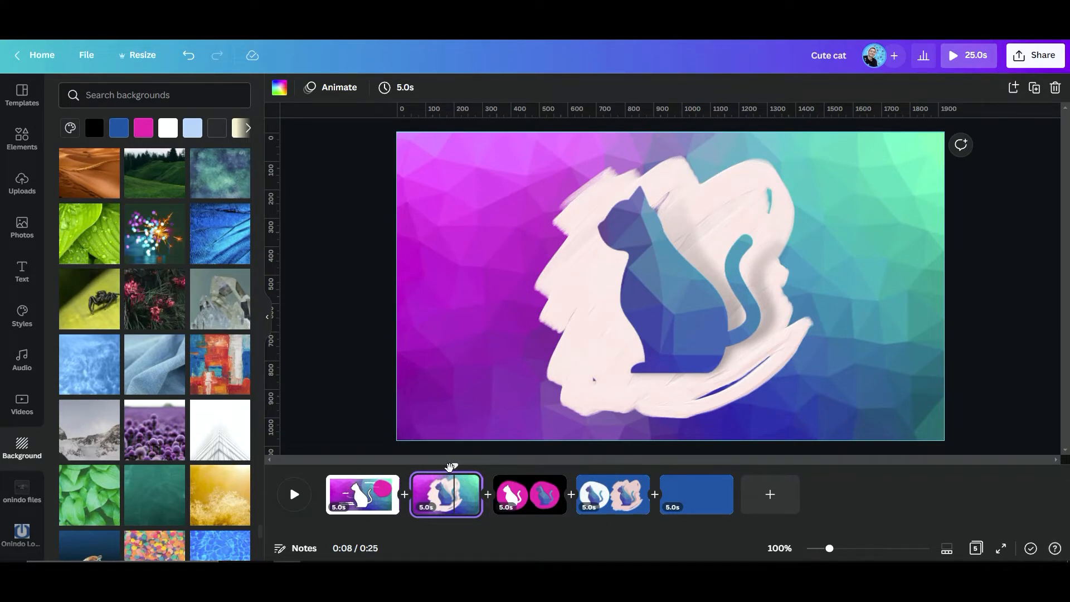
# Step: Return to the start of the Canva design's timeline and view the info of page 1's gradient background image
pyautogui.moveTo(451, 467); pyautogui.dragTo(431, 446)
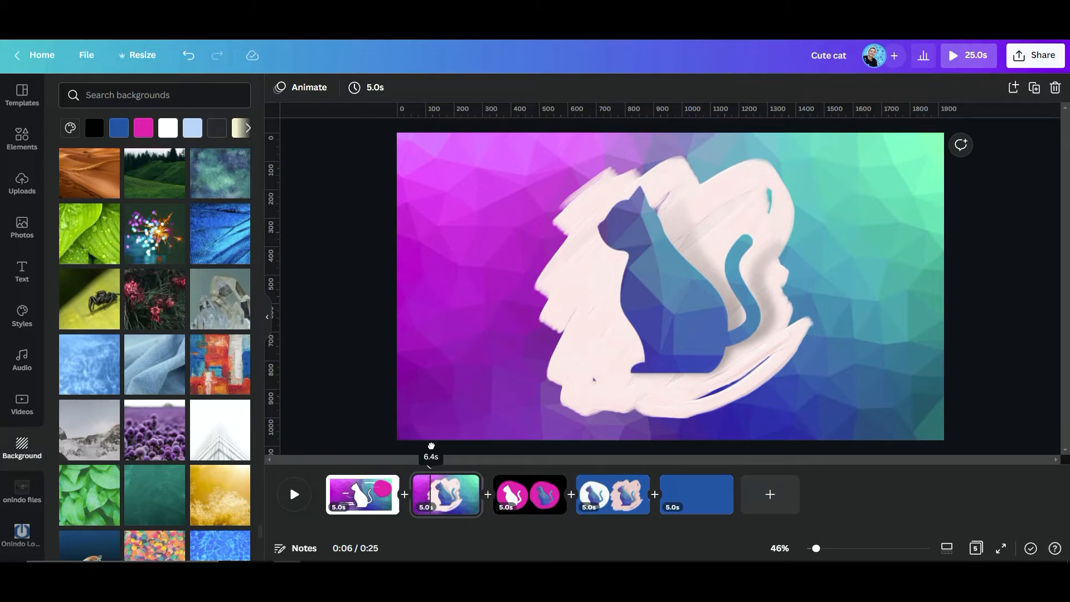
pyautogui.moveTo(431, 446); pyautogui.dragTo(295, 451)
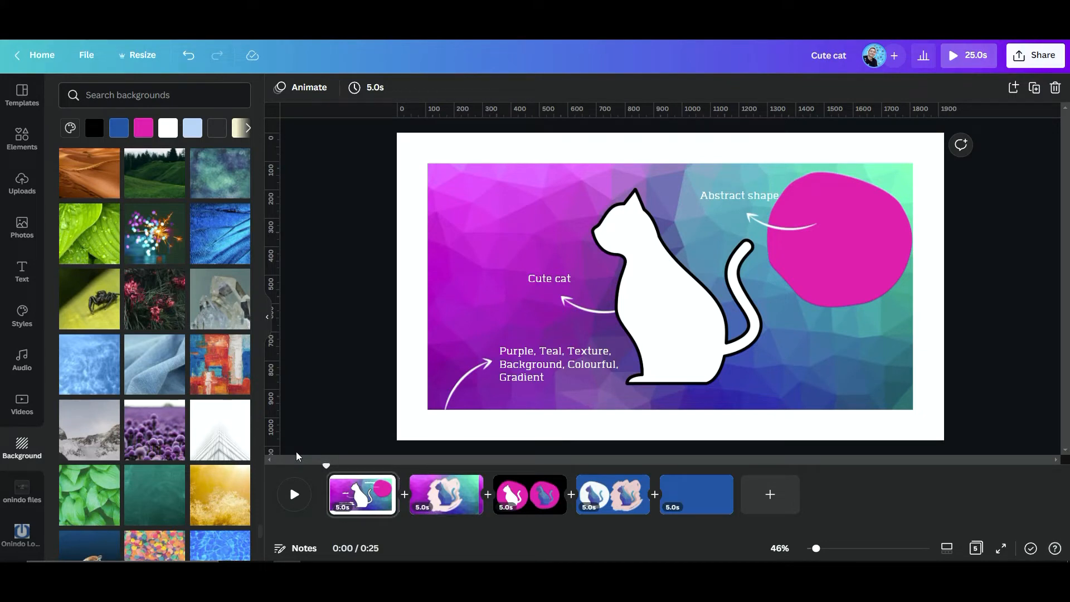
pyautogui.click(461, 238)
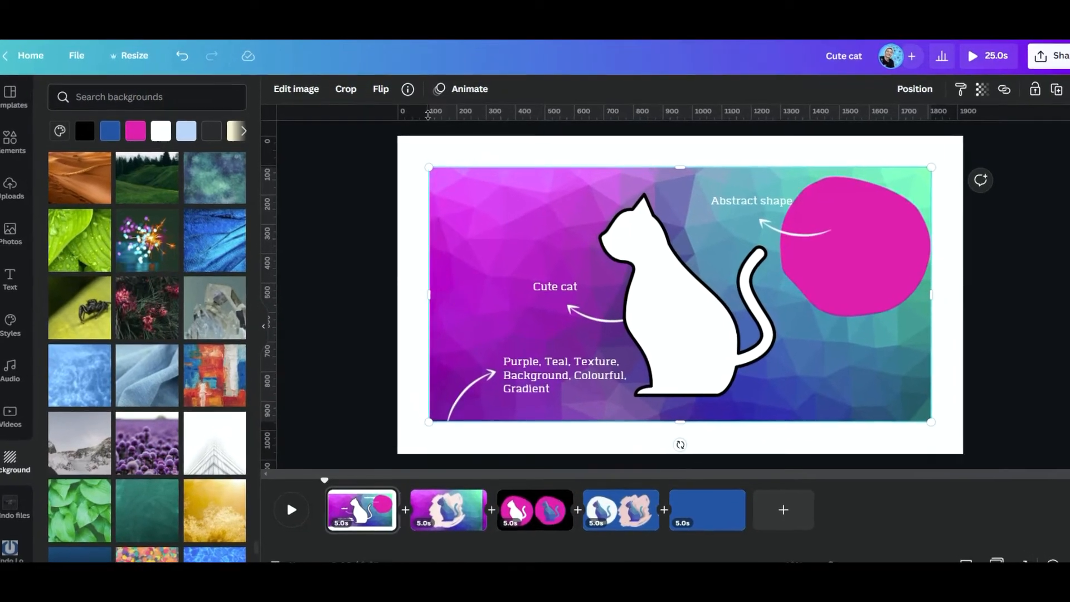
pyautogui.click(408, 90)
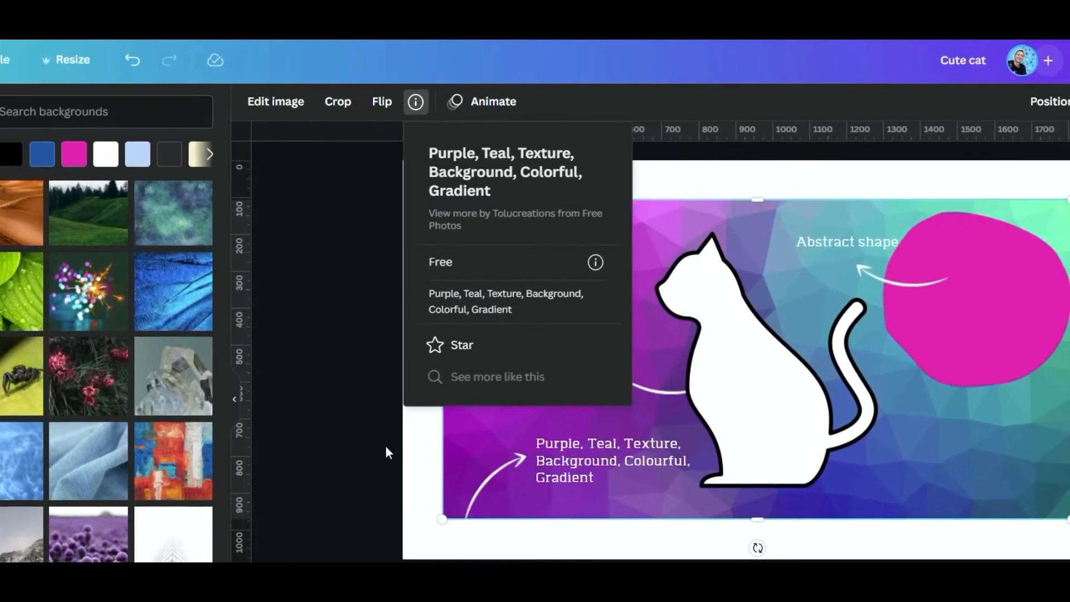
pyautogui.click(479, 463)
pyautogui.click(599, 465)
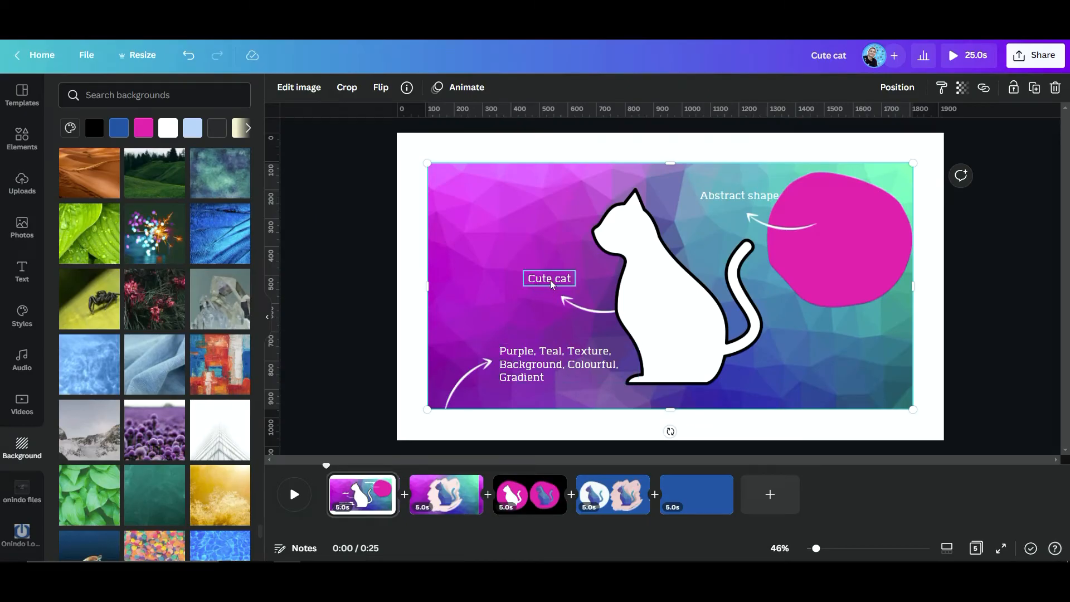
# Step: View the info of the white cat graphic and of the pink abstract shape on page 1
pyautogui.click(651, 301)
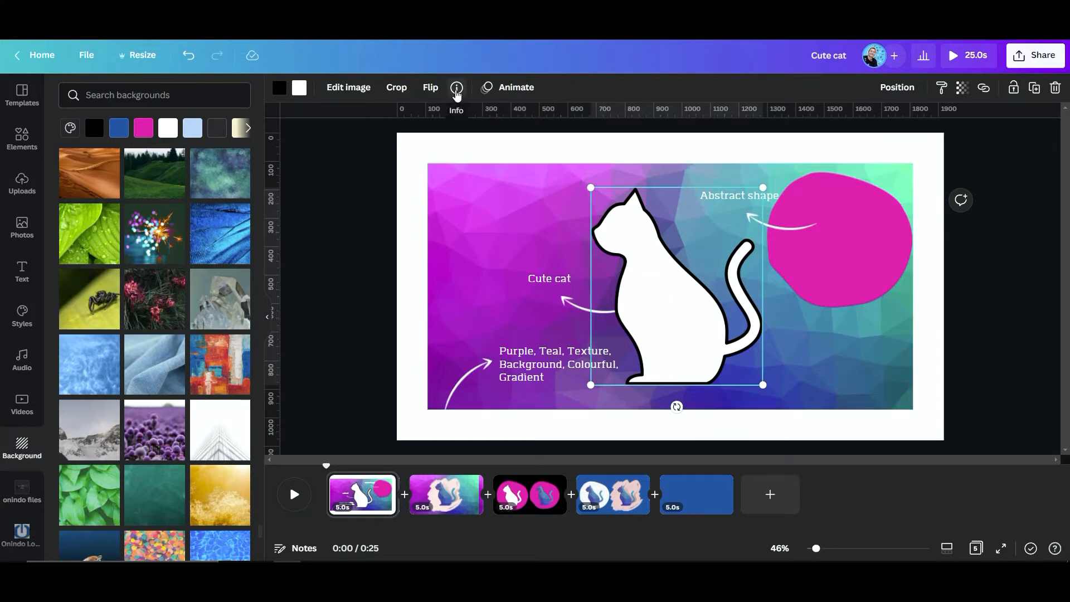
pyautogui.click(456, 89)
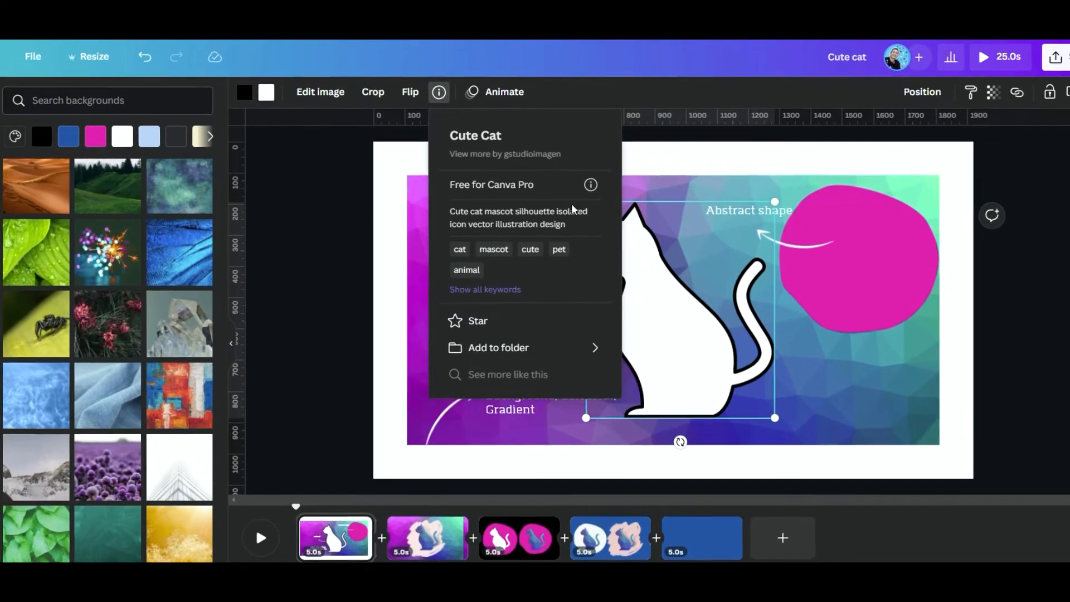
pyautogui.click(665, 328)
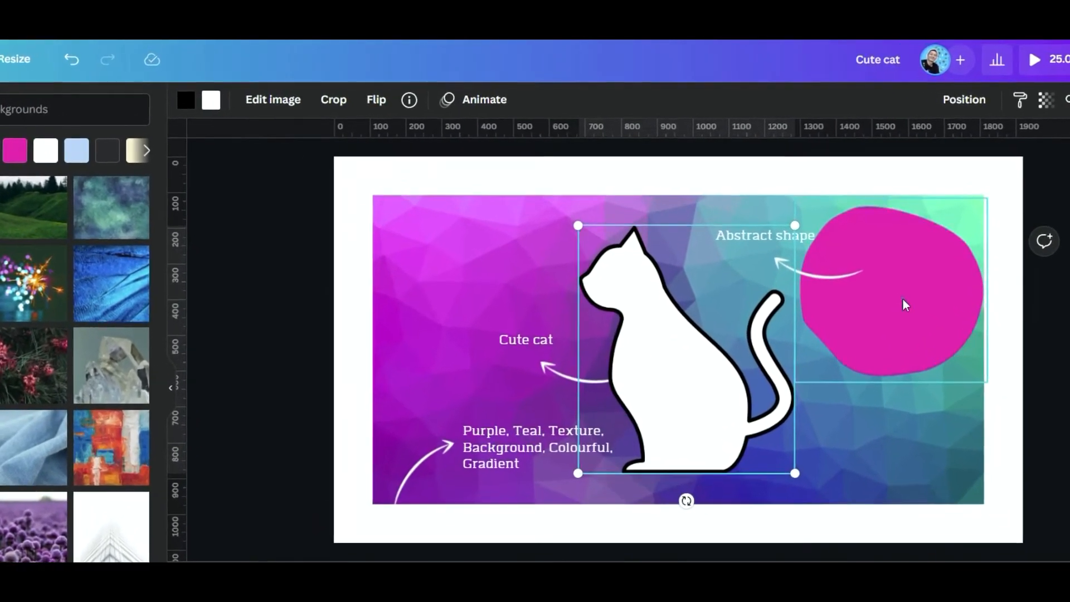
pyautogui.click(892, 292)
pyautogui.click(374, 101)
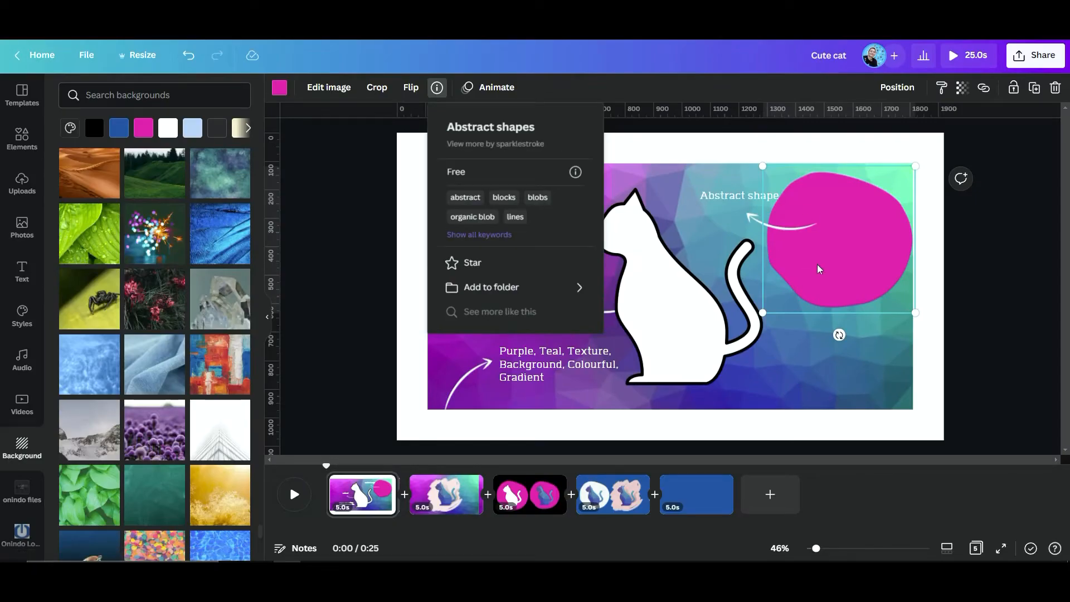
pyautogui.click(867, 353)
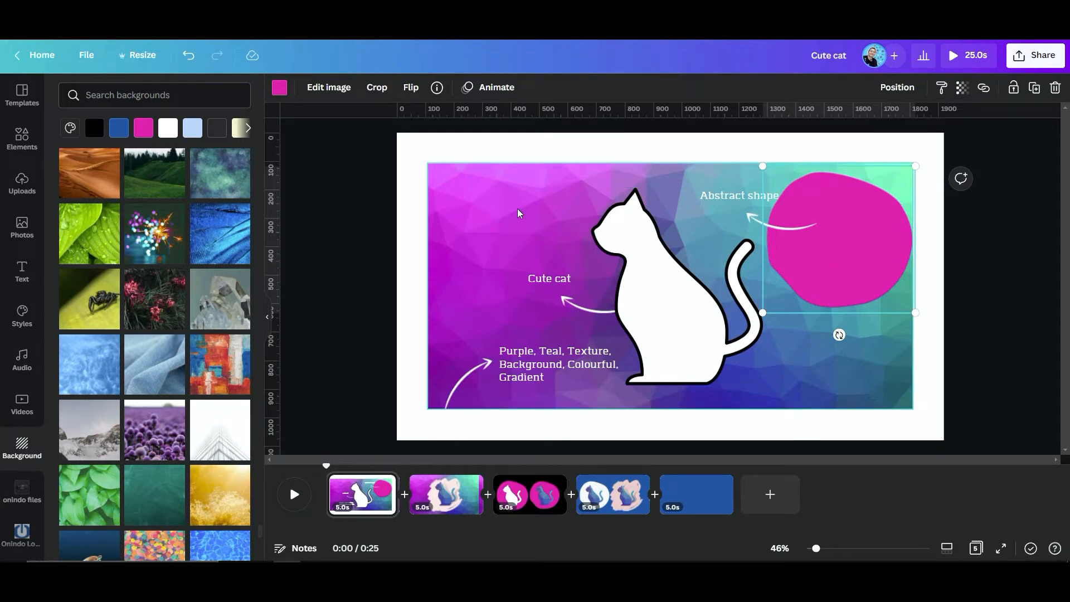
# Step: Check the cat image in the Facebook post against pages 1, 2 and 3 of the Canva design
pyautogui.click(448, 225)
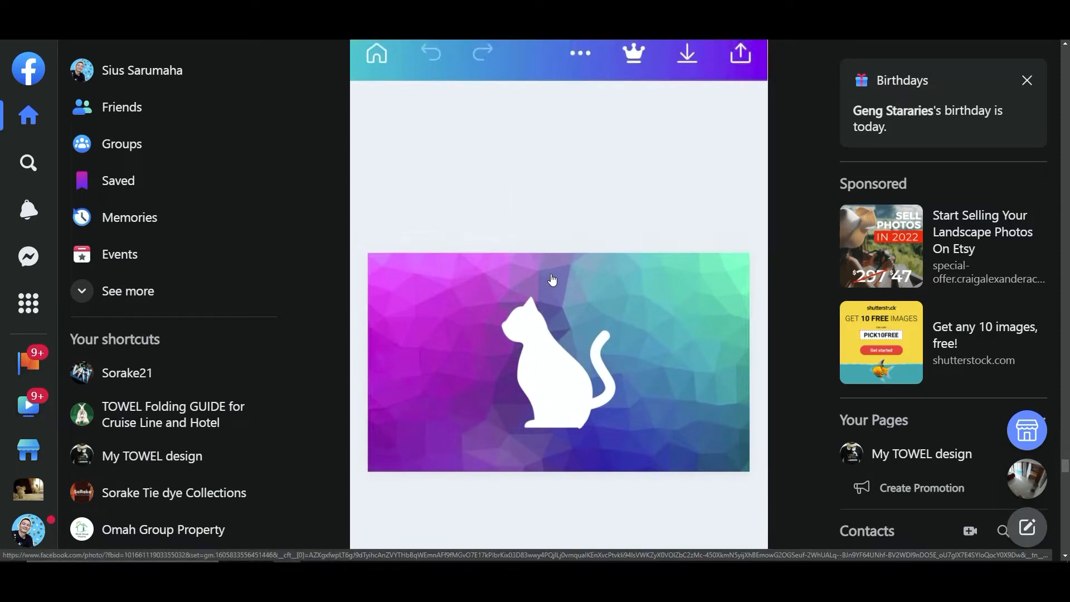
pyautogui.scroll(5, 552, 280)
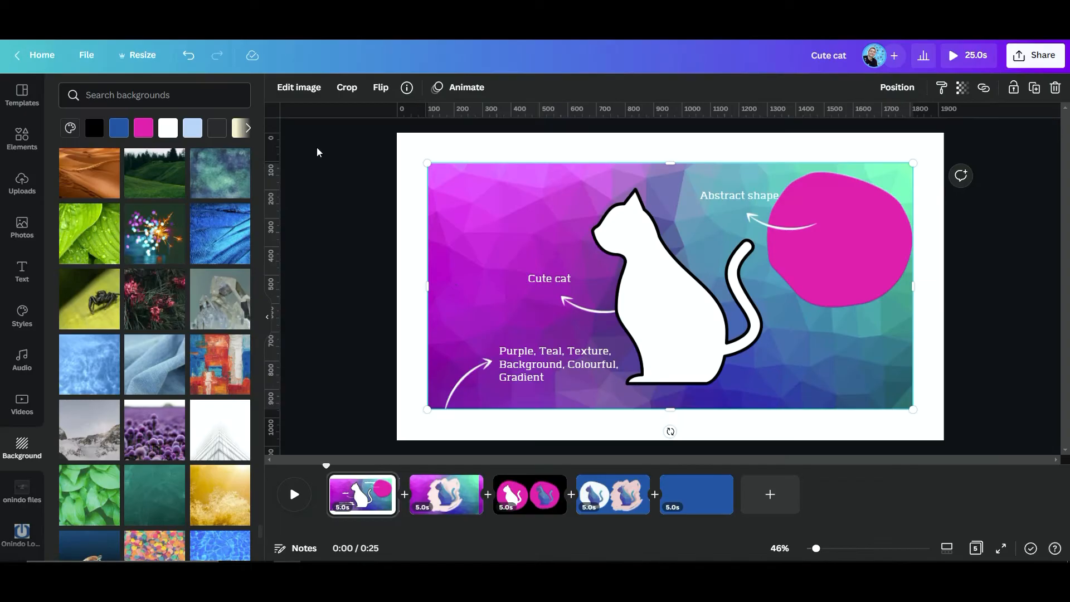
pyautogui.click(444, 508)
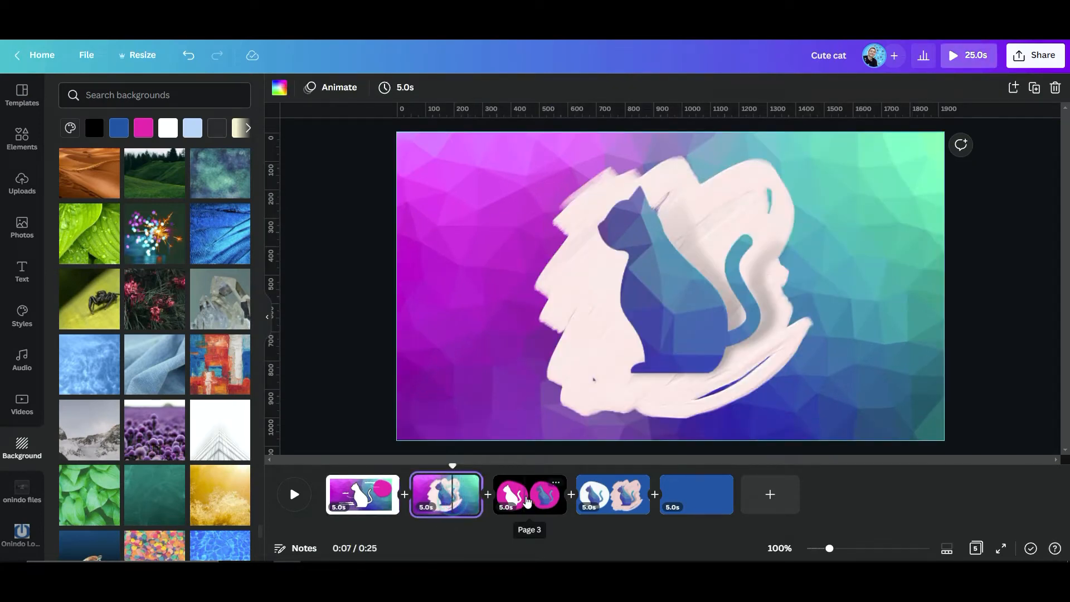
pyautogui.click(527, 498)
pyautogui.click(365, 504)
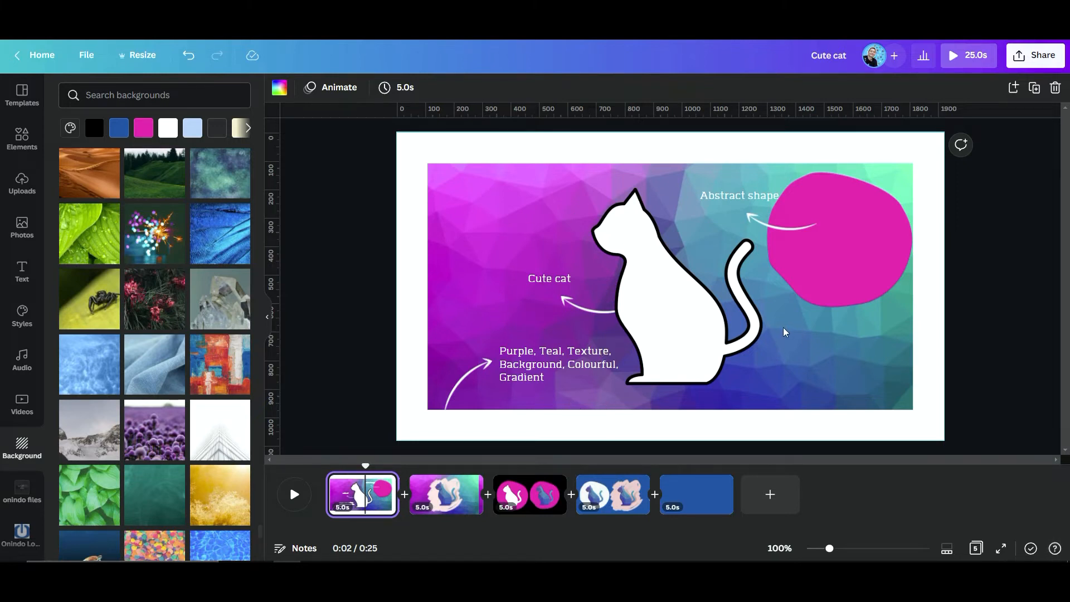
pyautogui.click(442, 493)
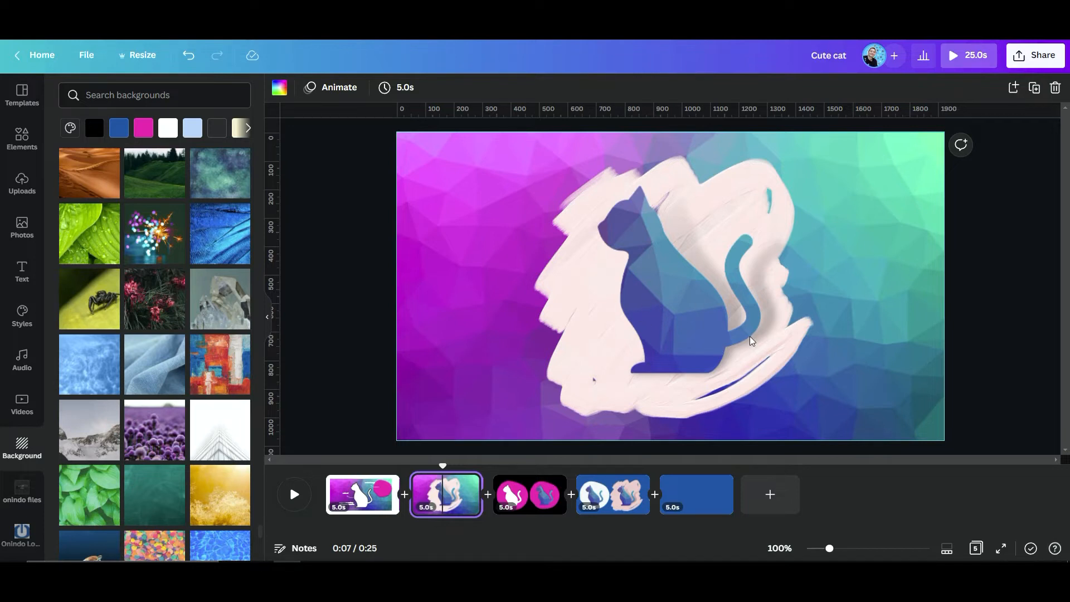
pyautogui.click(899, 232)
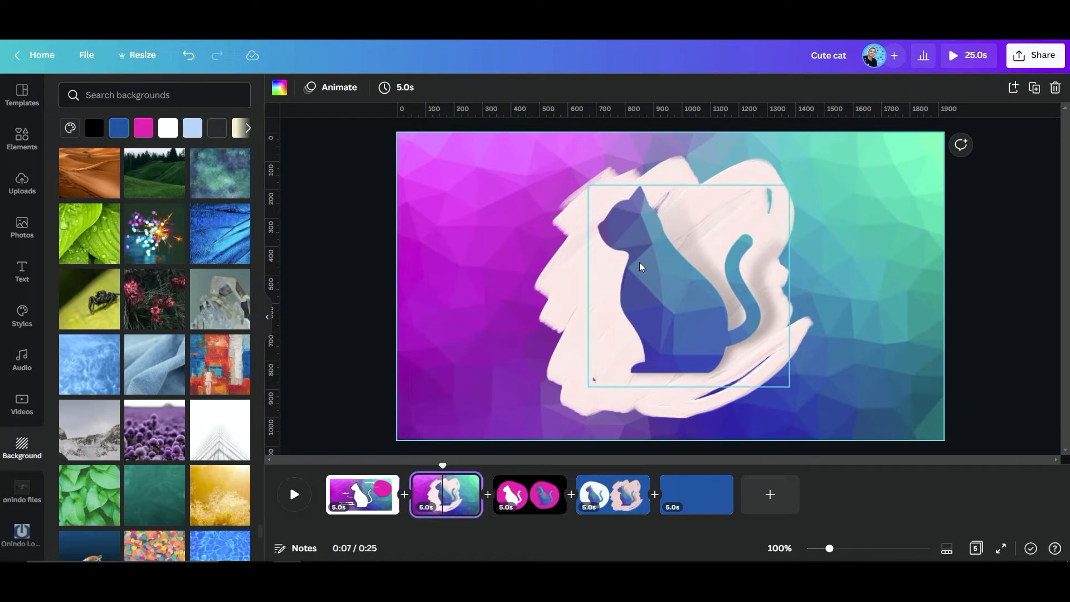
# Step: Copy the cat and the pink abstract shape from page 1 onto the blank blue page 5 and shift both toward its centre
pyautogui.click(372, 501)
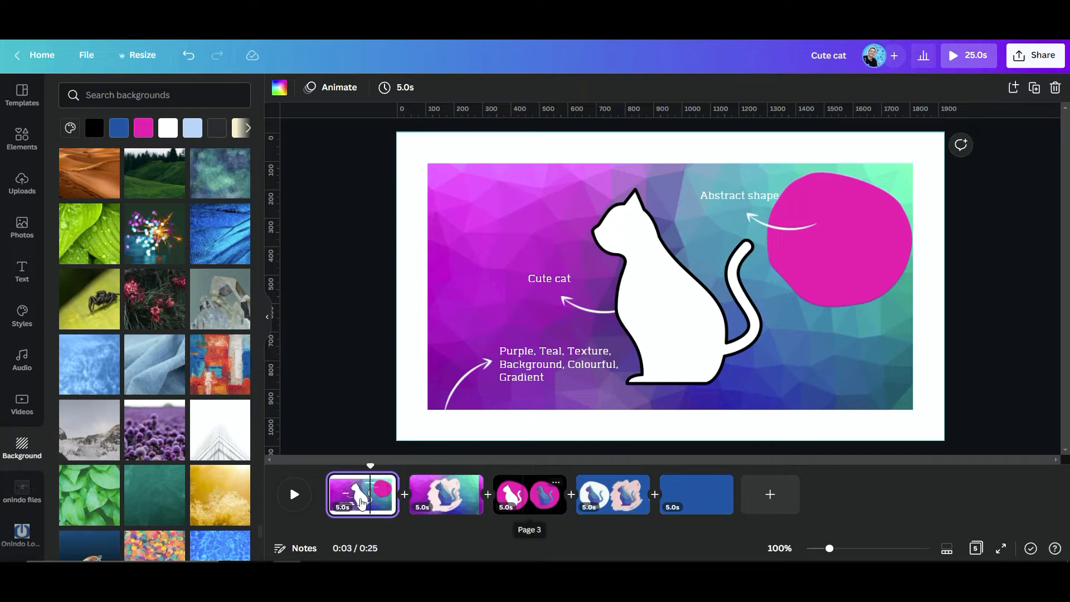
pyautogui.click(671, 330)
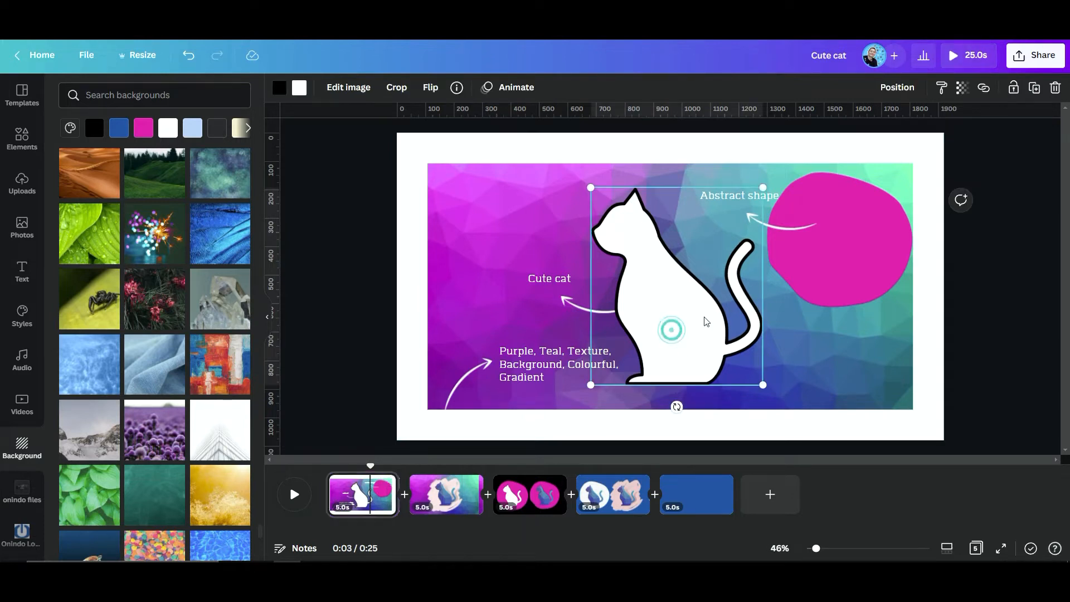
pyautogui.keyDown('shift'); pyautogui.click(856, 254); pyautogui.keyUp('shift')
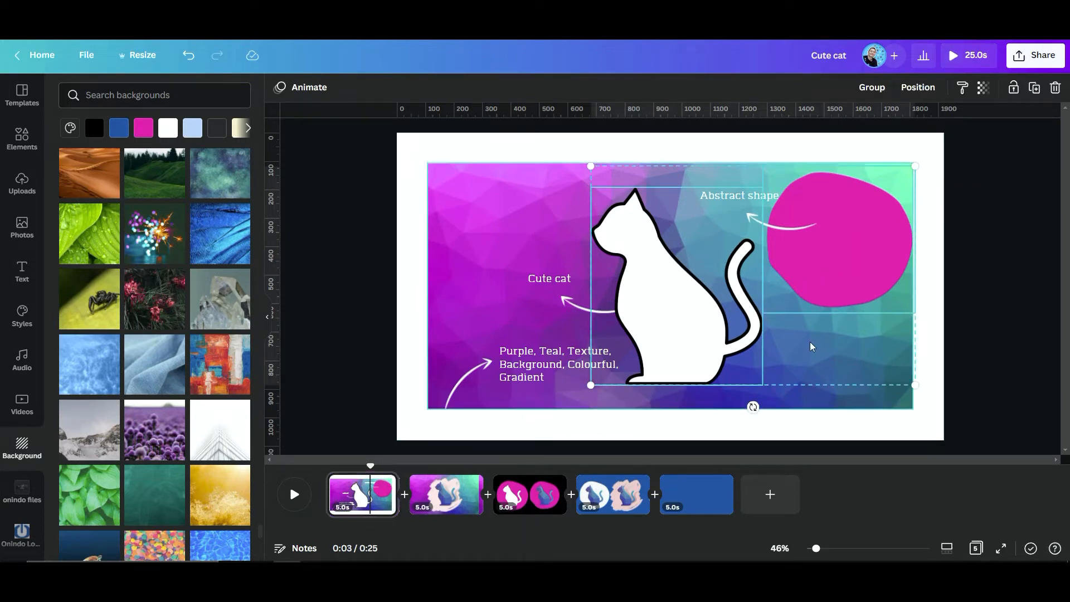
pyautogui.click(696, 505)
pyautogui.click(590, 276)
pyautogui.hotkey('ctrl', 'v')
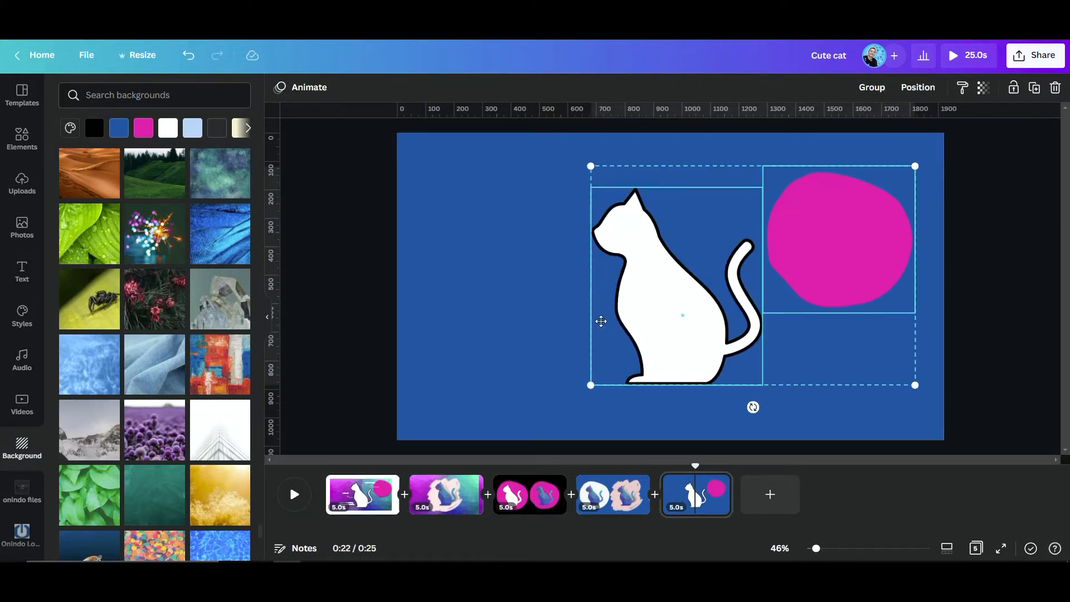
pyautogui.moveTo(685, 314); pyautogui.dragTo(601, 324)
pyautogui.click(851, 321)
# Step: Change the black outline of the cat on page 5 to white
pyautogui.click(635, 333)
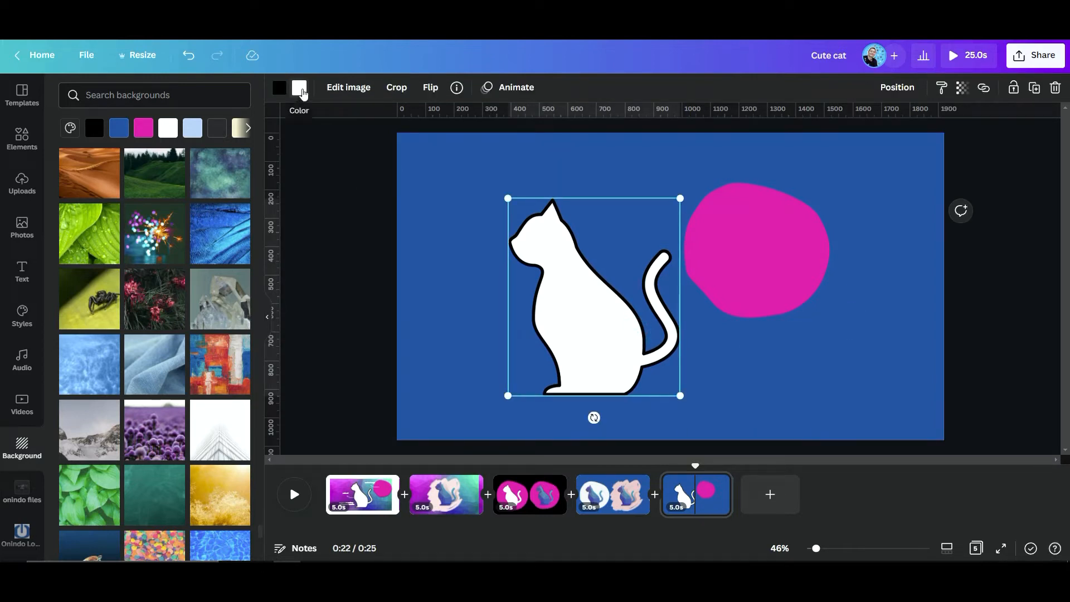
pyautogui.click(278, 88)
pyautogui.click(237, 462)
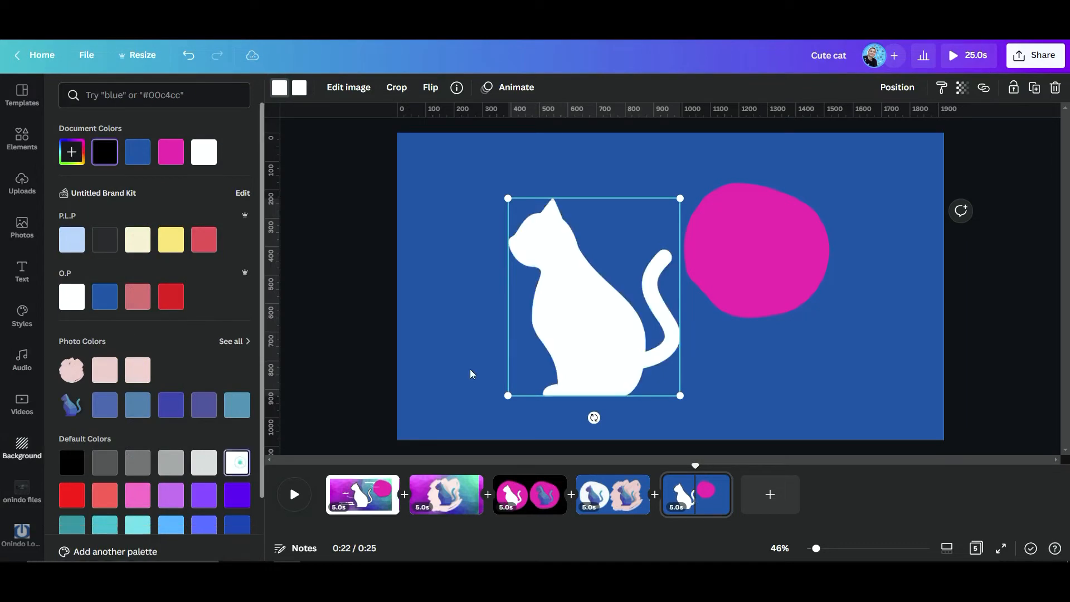
# Step: Shrink the cat and place it in the left half of page 5, with the pink shape lowered to sit level beside it
pyautogui.moveTo(680, 198); pyautogui.dragTo(626, 260)
pyautogui.moveTo(573, 356); pyautogui.dragTo(535, 315)
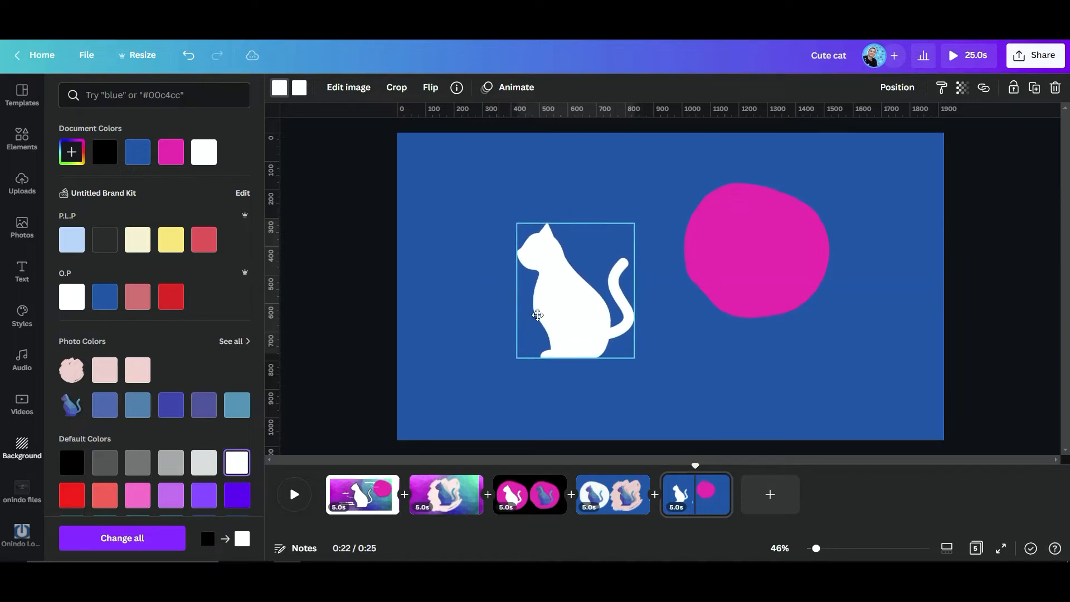
pyautogui.moveTo(759, 256); pyautogui.dragTo(772, 298)
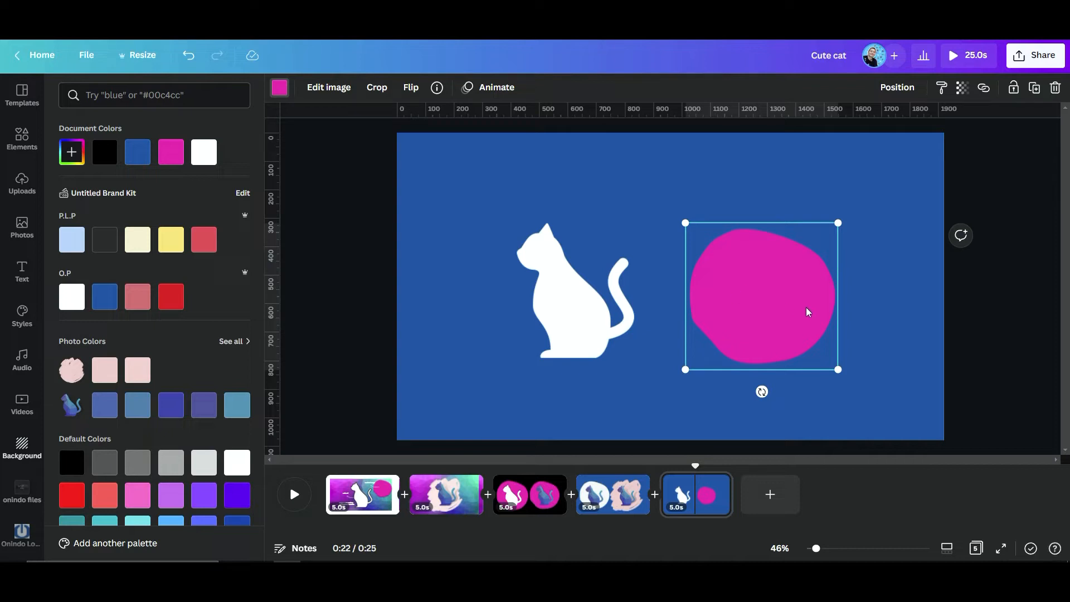
# Step: Enlarge the pink shape in the right half of page 5 and move the white cat onto it
pyautogui.moveTo(767, 306); pyautogui.dragTo(761, 302)
pyautogui.moveTo(581, 314); pyautogui.dragTo(626, 316)
pyautogui.click(747, 306)
pyautogui.moveTo(819, 221); pyautogui.dragTo(897, 144)
pyautogui.moveTo(807, 260); pyautogui.dragTo(811, 282)
pyautogui.moveTo(592, 319); pyautogui.dragTo(738, 330)
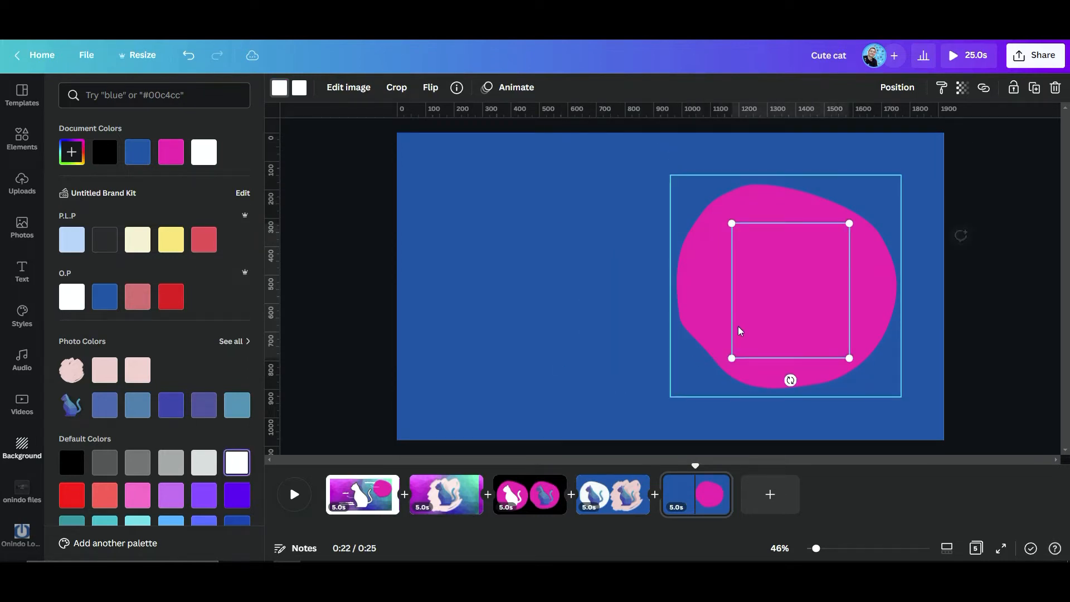
# Step: Bring the white cat forward so it sits in front of the pink shape
pyautogui.click(897, 87)
pyautogui.click(724, 123)
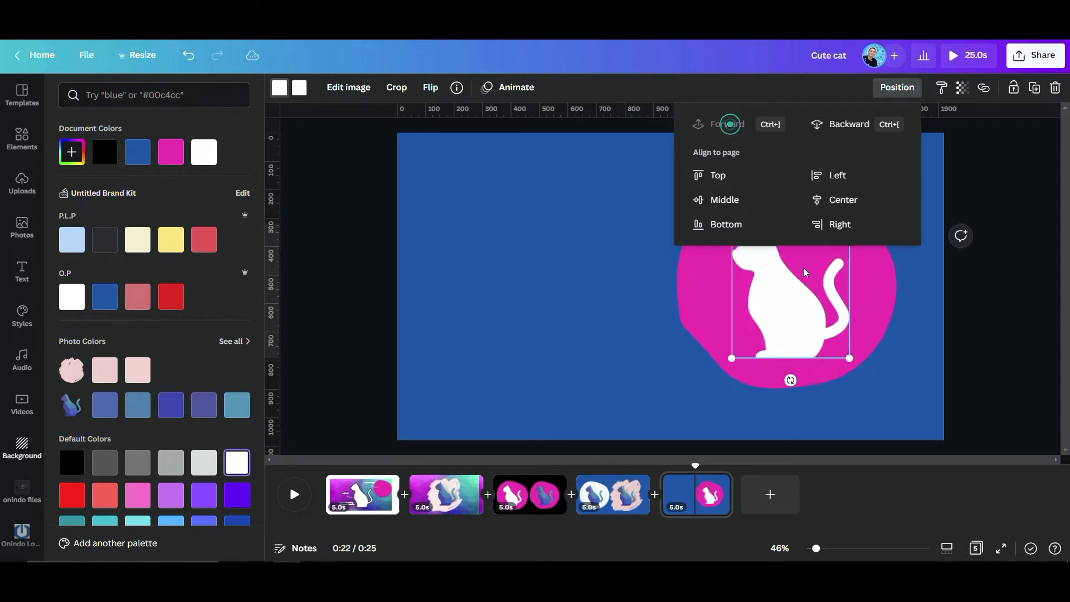
pyautogui.click(920, 367)
# Step: Move the cat and pink shape together to the centre of page 5, with the cat centred on the shape
pyautogui.moveTo(545, 191); pyautogui.dragTo(954, 374)
pyautogui.moveTo(806, 317); pyautogui.dragTo(672, 303)
pyautogui.click(891, 335)
pyautogui.click(687, 309)
pyautogui.click(855, 308)
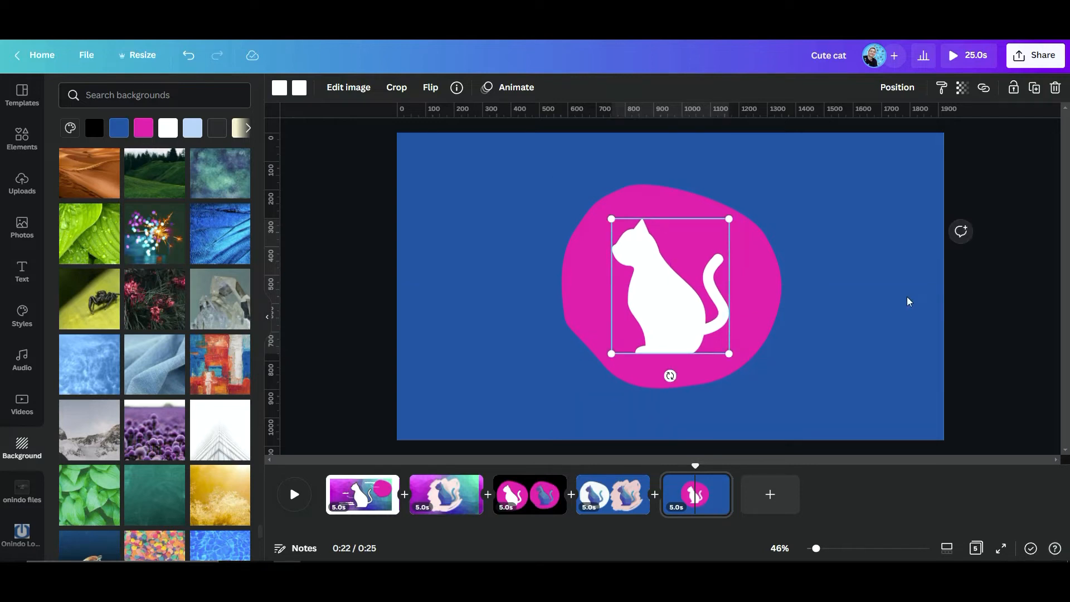
# Step: Group the cat with the pink shape, check how the pair selects, and undo the grouping
pyautogui.moveTo(345, 173); pyautogui.dragTo(784, 411)
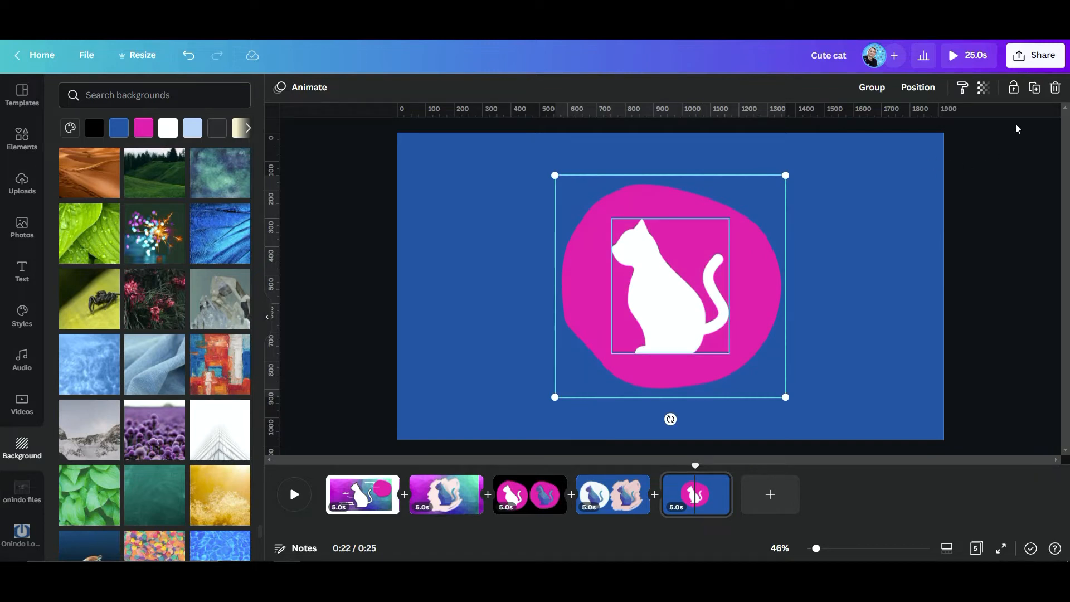
pyautogui.hotkey('ctrl', 'g')
pyautogui.click(956, 287)
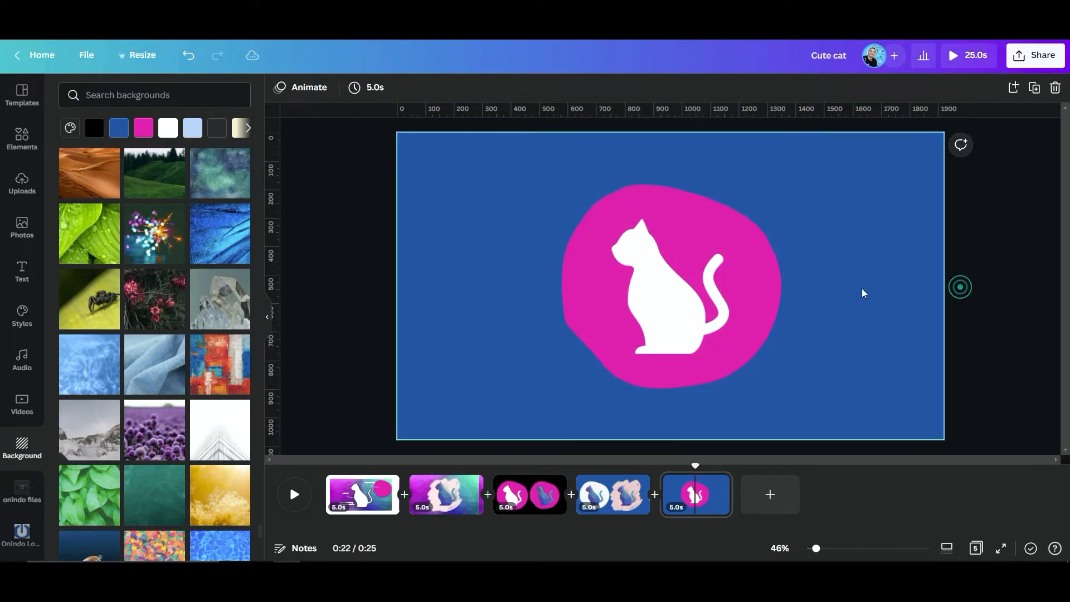
pyautogui.click(693, 279)
pyautogui.click(835, 266)
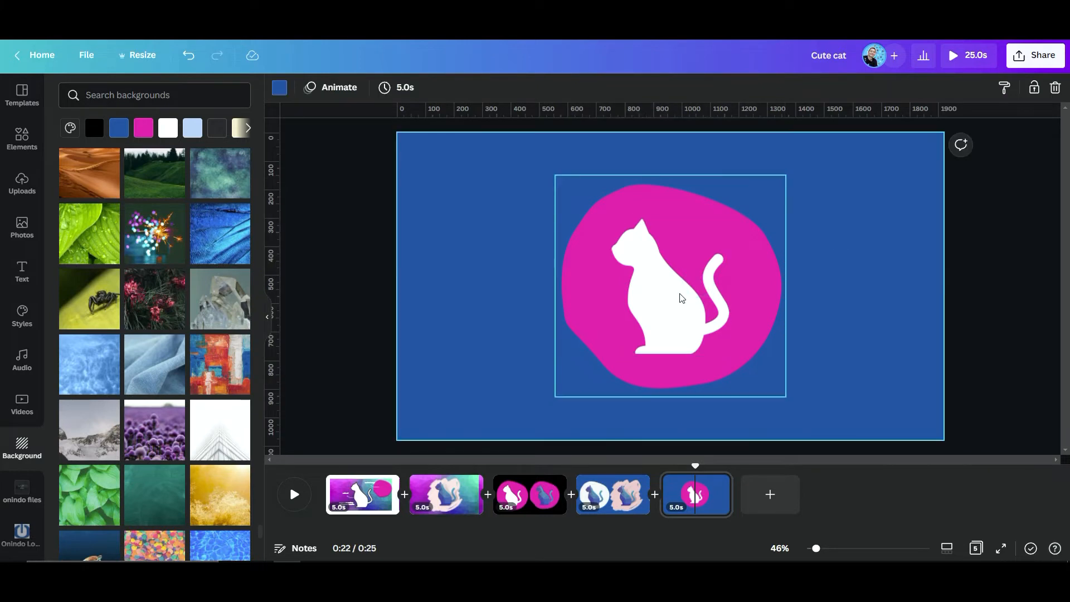
pyautogui.click(680, 295)
pyautogui.hotkey('ctrl', 'z')
# Step: Move the cat off the pink shape to its left and place it back on the shape's centre
pyautogui.click(655, 312)
pyautogui.moveTo(655, 312); pyautogui.dragTo(471, 312)
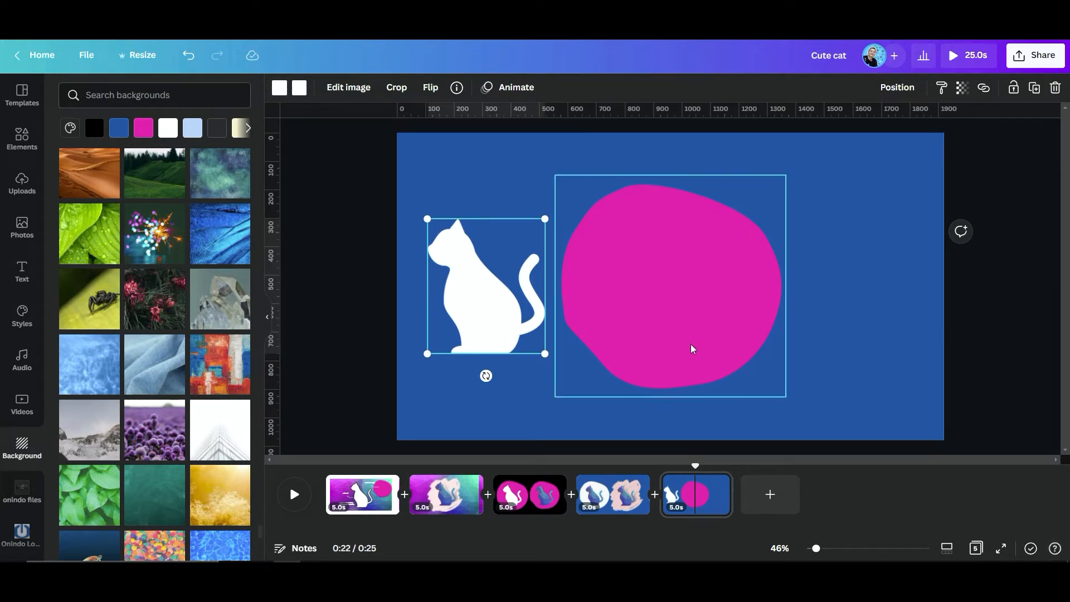
pyautogui.click(692, 320)
pyautogui.moveTo(482, 314); pyautogui.dragTo(669, 310)
# Step: Apply the Fuchsia Duotone effect to the cat with both its shadows and highlights set to white
pyautogui.click(348, 87)
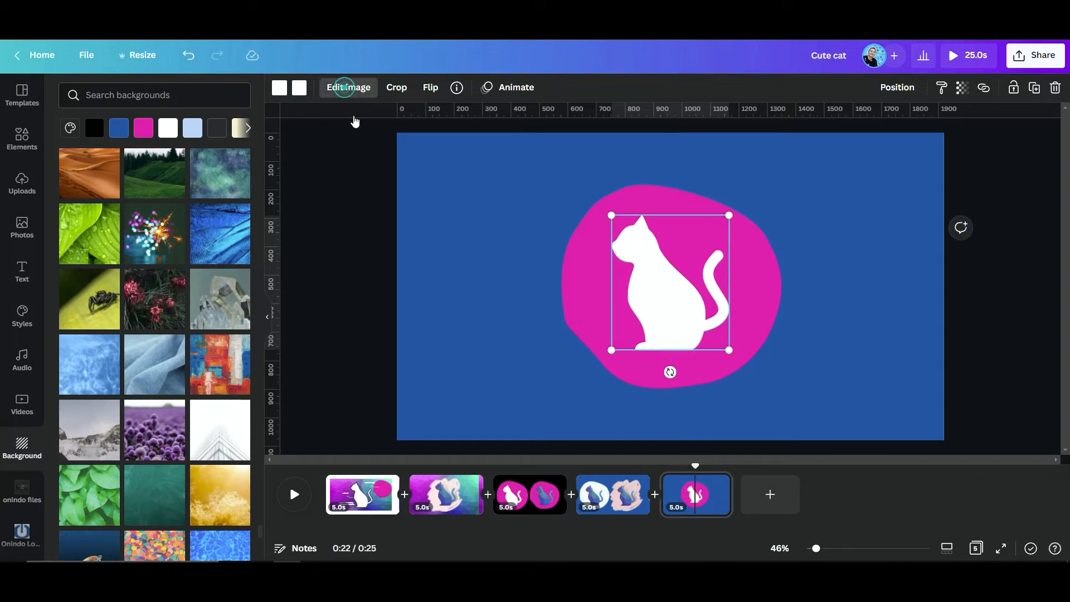
pyautogui.scroll(-3, 152, 409)
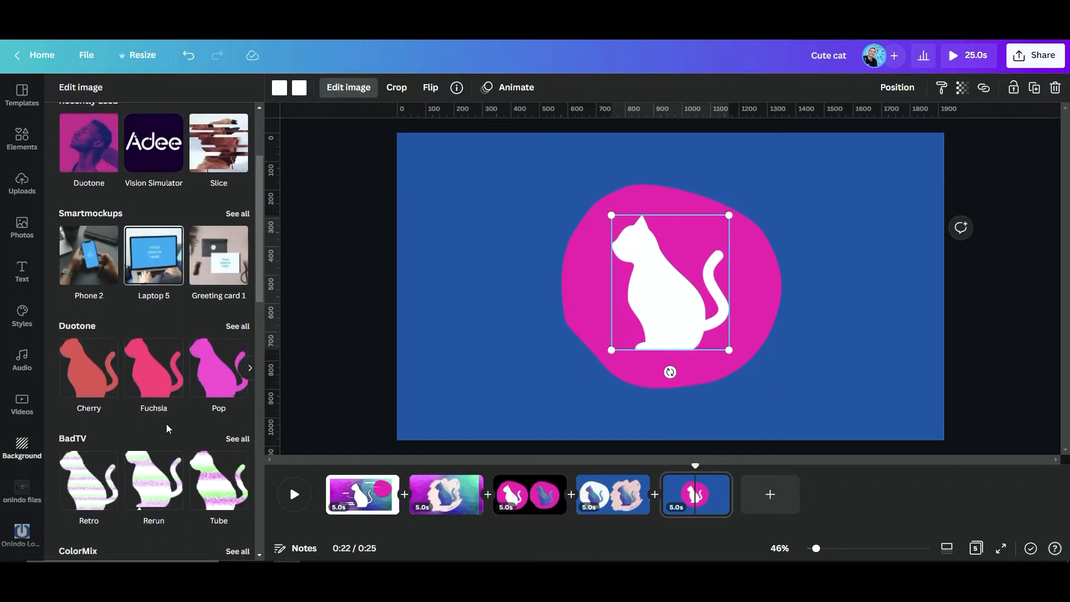
pyautogui.click(156, 372)
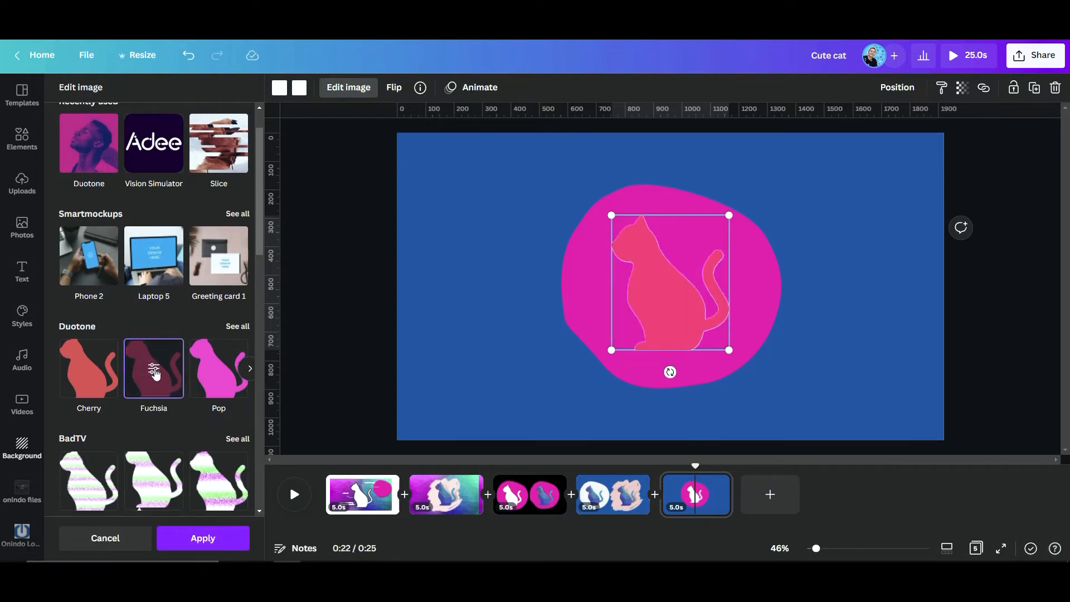
pyautogui.click(156, 372)
pyautogui.click(239, 165)
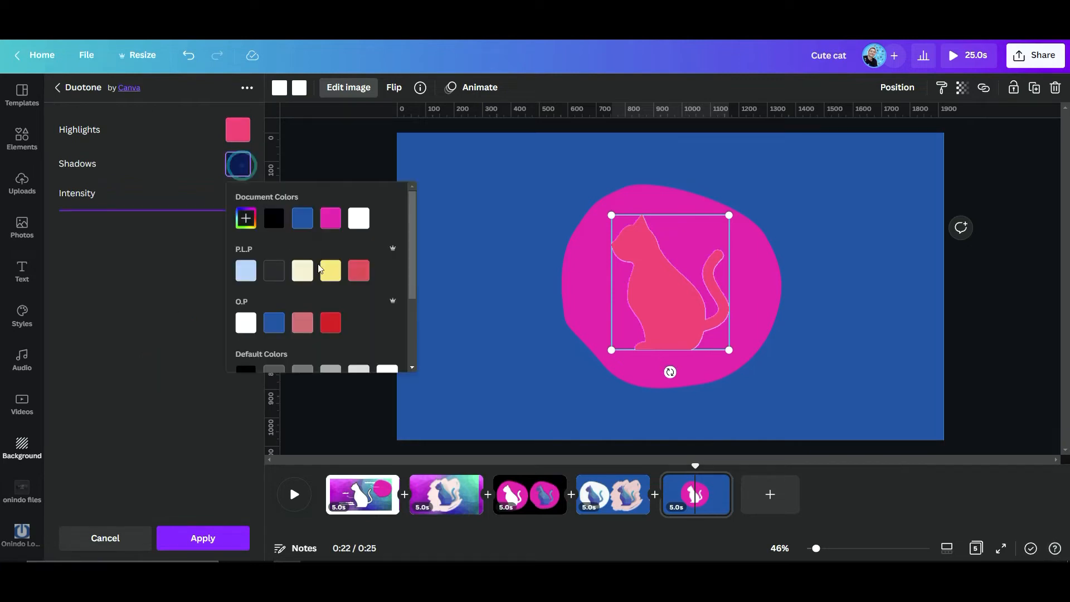
pyautogui.click(358, 218)
pyautogui.click(237, 130)
pyautogui.click(387, 335)
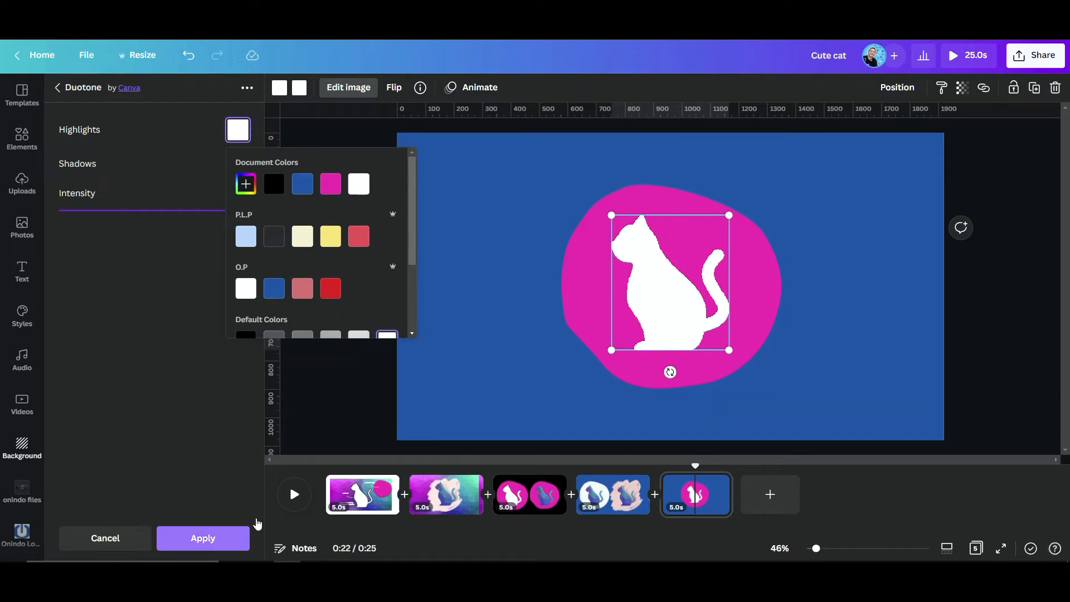
pyautogui.click(199, 540)
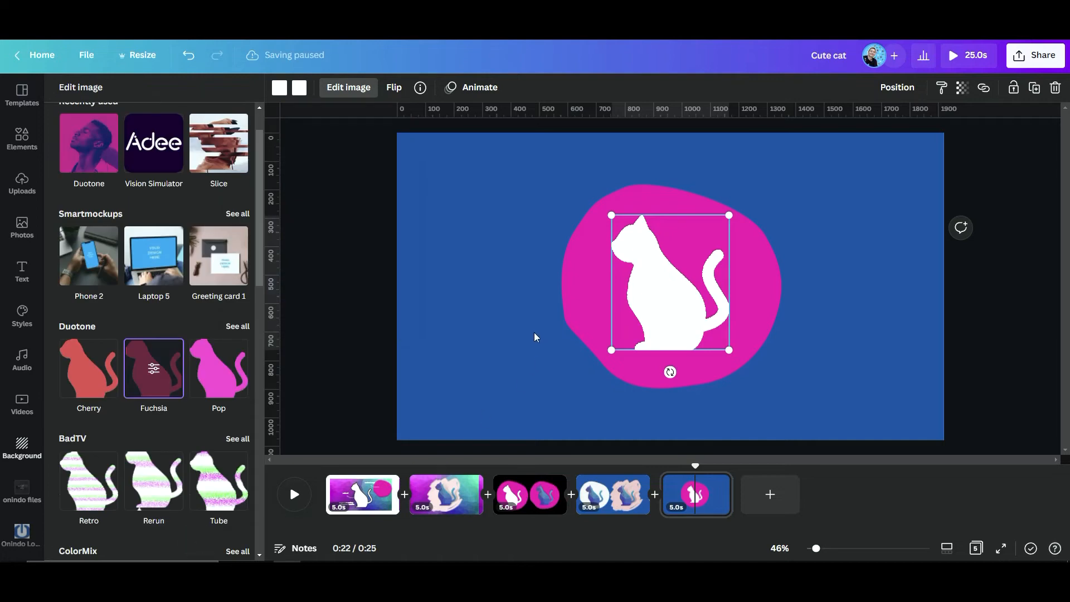
pyautogui.click(534, 332)
pyautogui.click(823, 299)
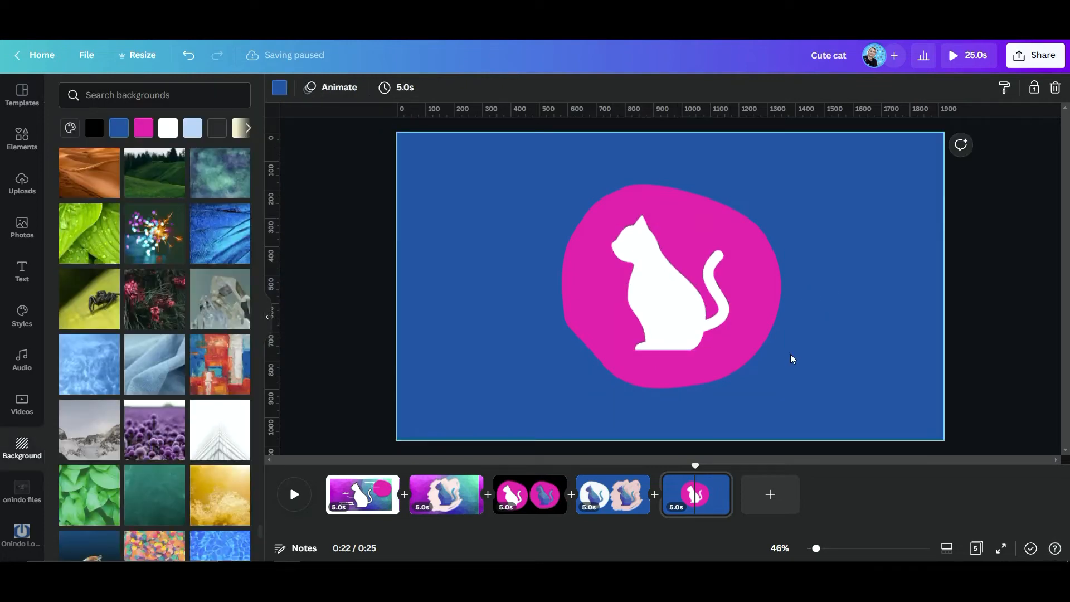
# Step: Undo the cat's white Duotone effect and recent moves, and restore the cat-and-shape arrangement centred on page 5
pyautogui.hotkey('ctrl', 'z')
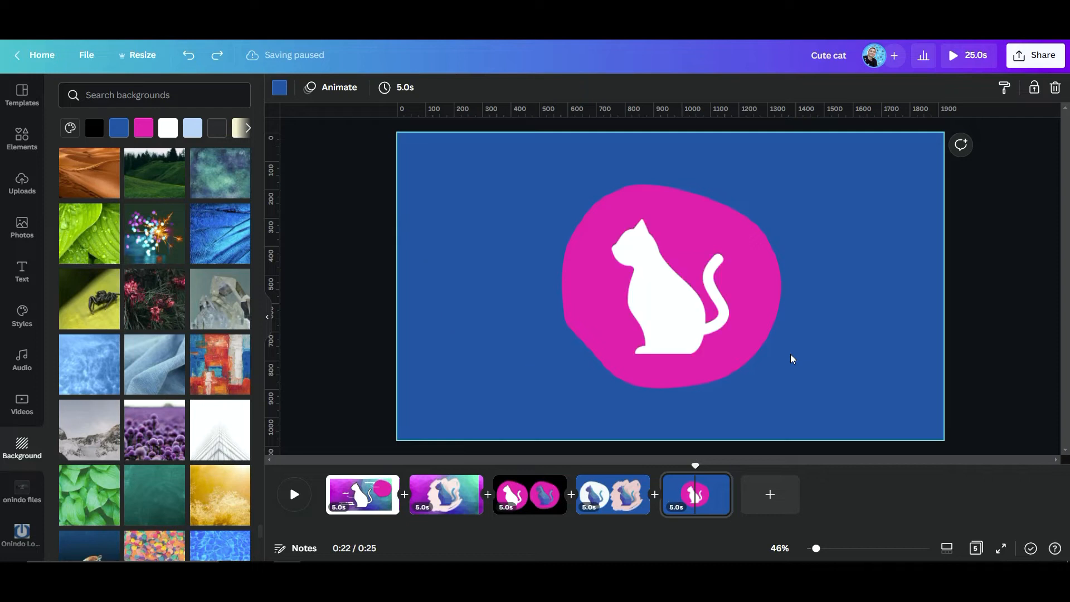
pyautogui.hotkey('ctrl', 'z')
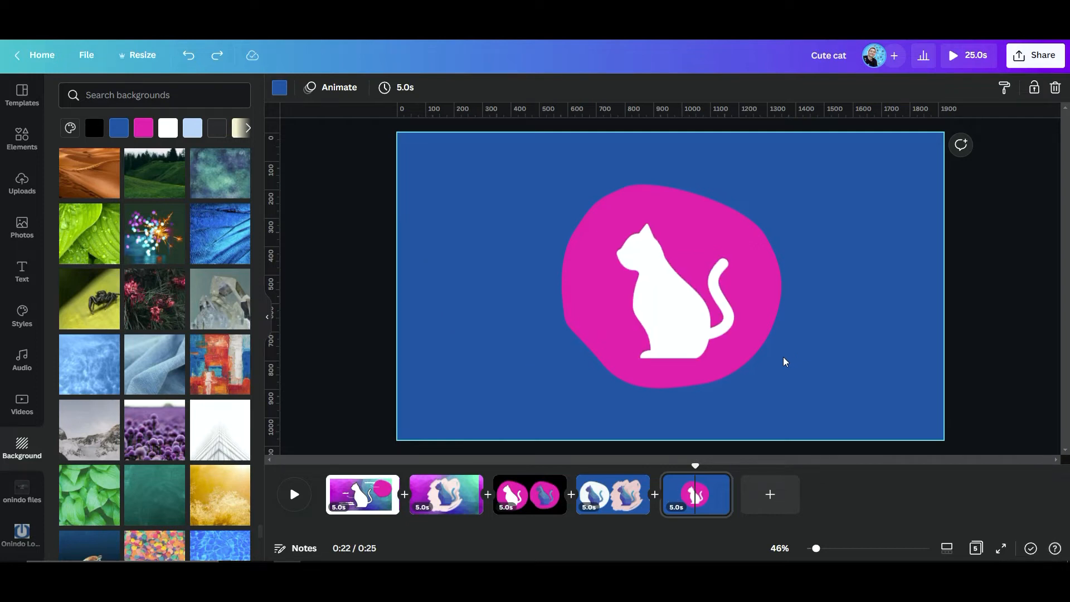
pyautogui.hotkey('ctrl', 'z')
pyautogui.click(780, 308)
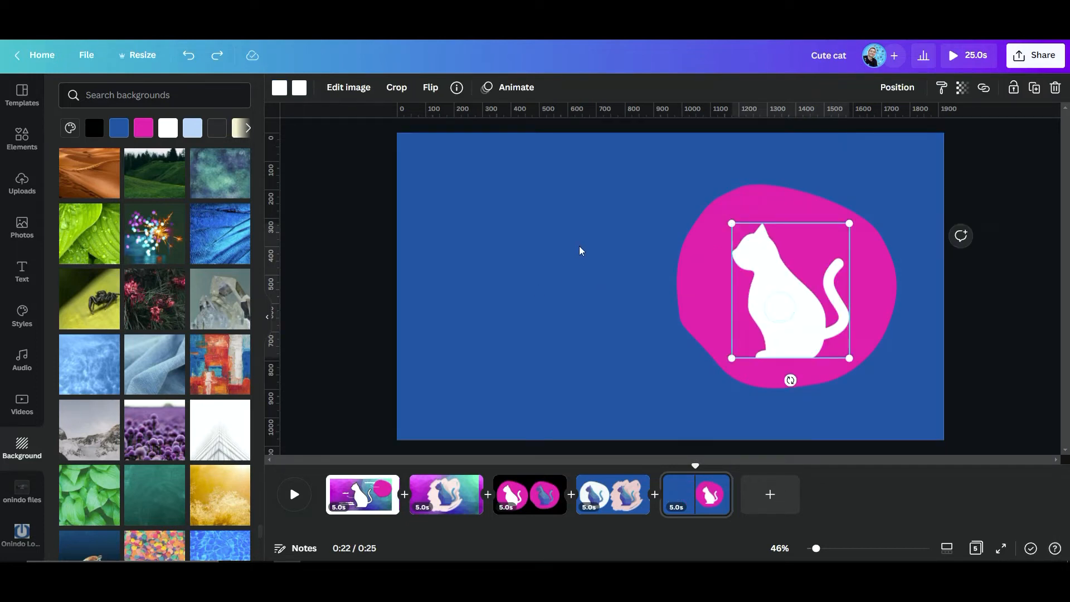
pyautogui.hotkey('ctrl', 'z')
pyautogui.hotkey('ctrl', 'z')
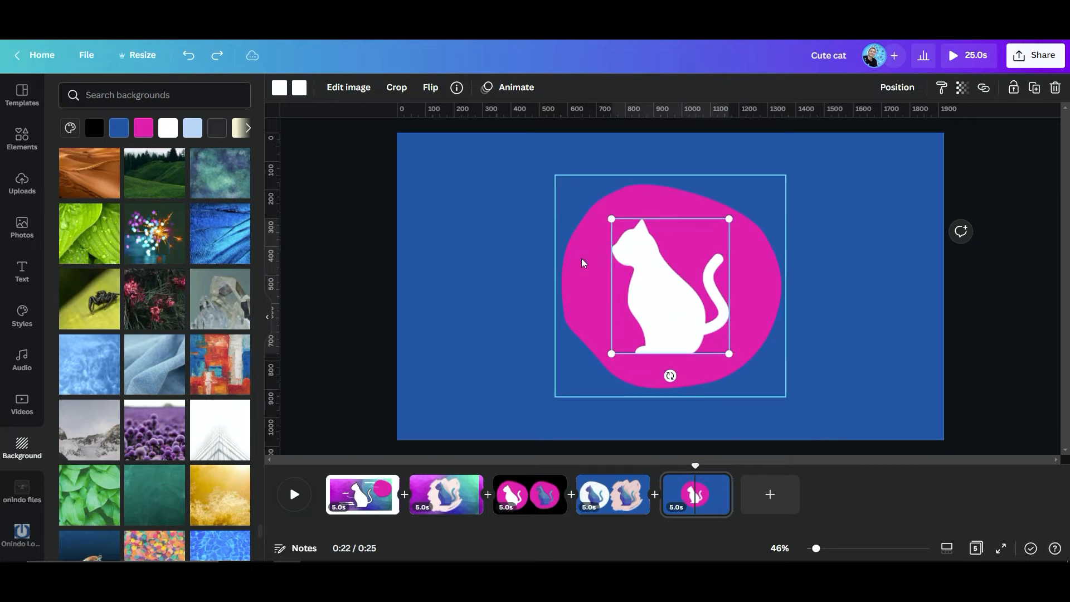
pyautogui.click(843, 325)
pyautogui.click(662, 306)
pyautogui.click(794, 343)
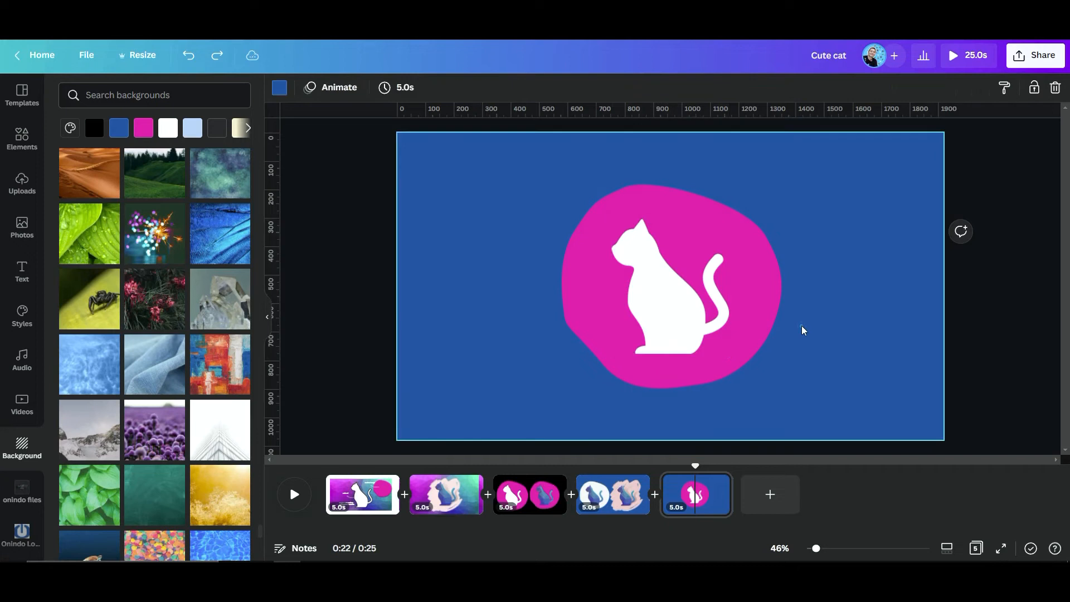
# Step: Group the white cat and the pink shape on page 5, and check the cat inside the group
pyautogui.moveTo(324, 185); pyautogui.dragTo(827, 412)
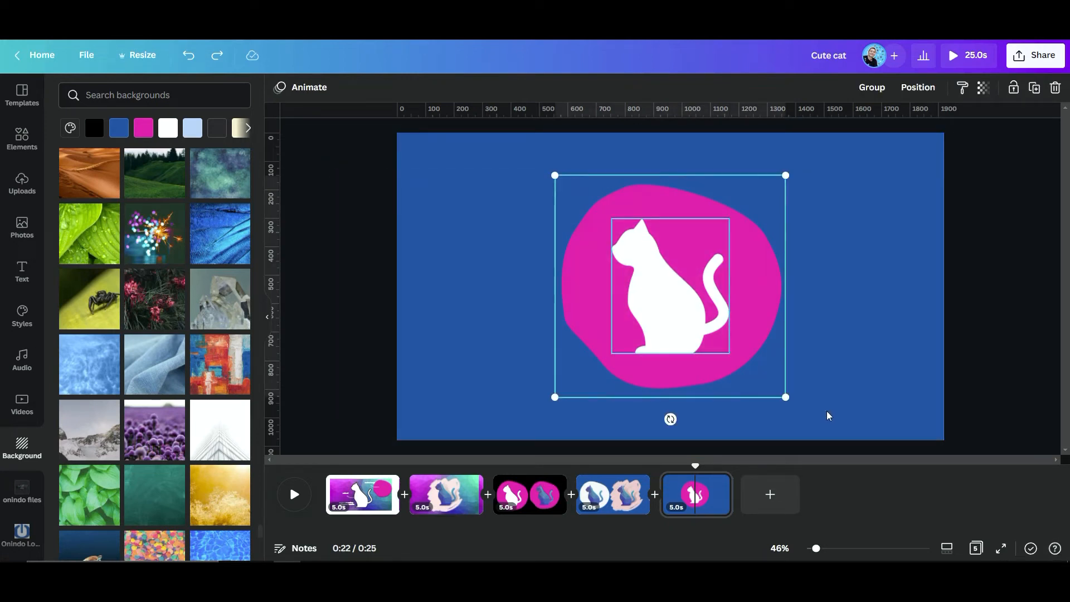
pyautogui.hotkey('ctrl', 'g')
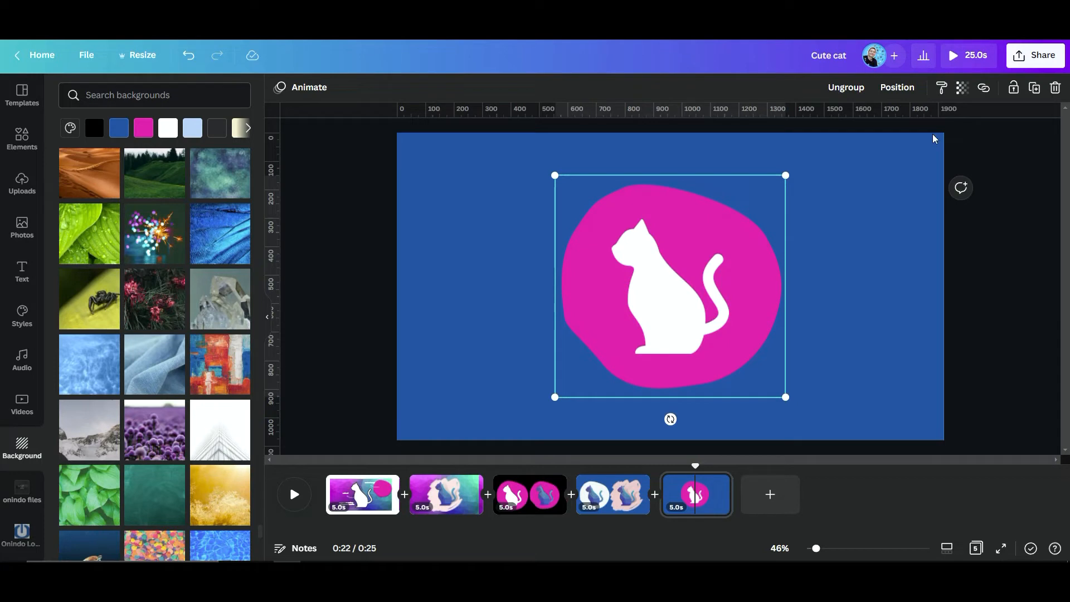
pyautogui.click(811, 225)
pyautogui.moveTo(327, 175); pyautogui.dragTo(835, 411)
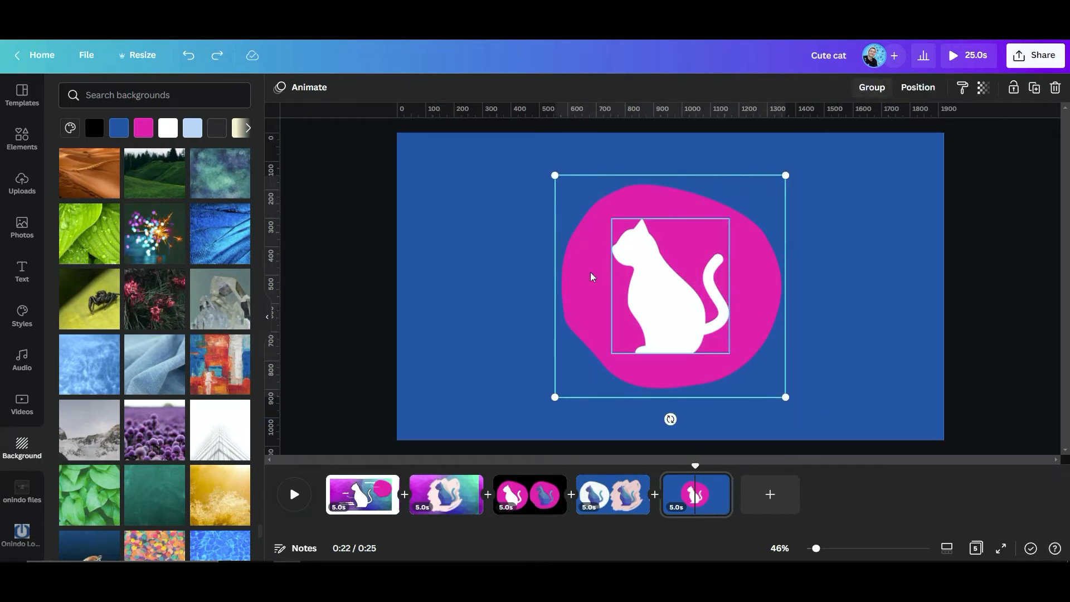
pyautogui.moveTo(358, 186); pyautogui.dragTo(854, 401)
pyautogui.click(865, 93)
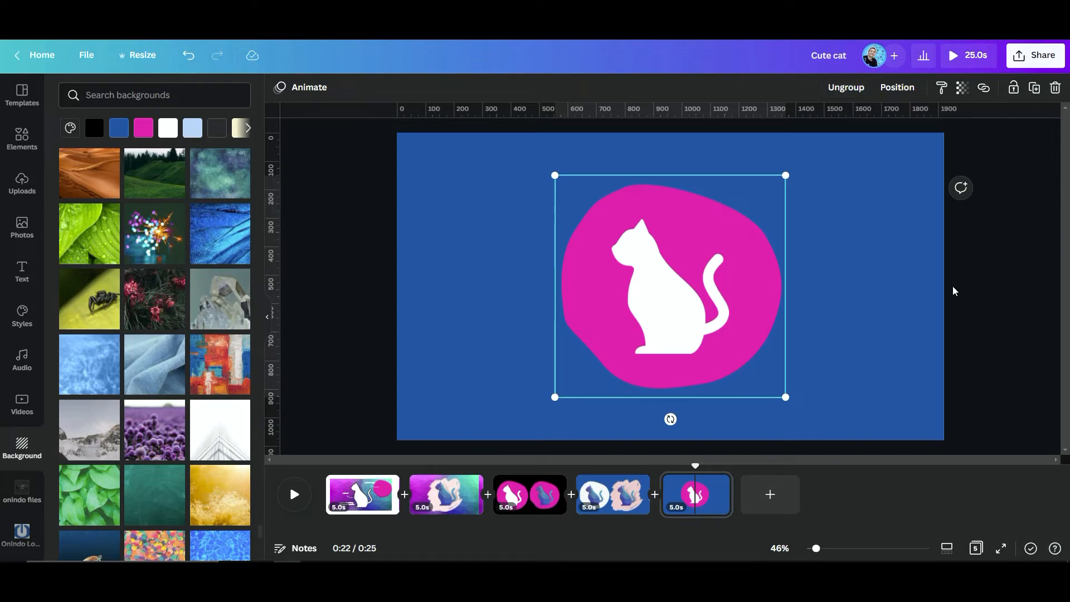
pyautogui.click(932, 290)
pyautogui.doubleClick(649, 254)
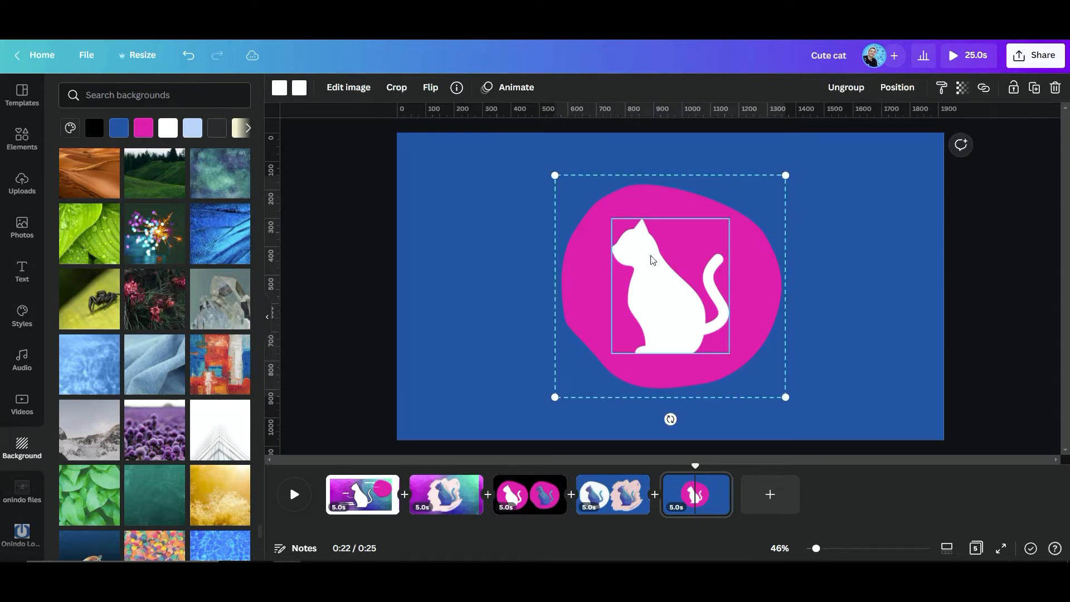
# Step: Open the design's download settings and choose PNG as the file type with a transparent background
pyautogui.click(1029, 62)
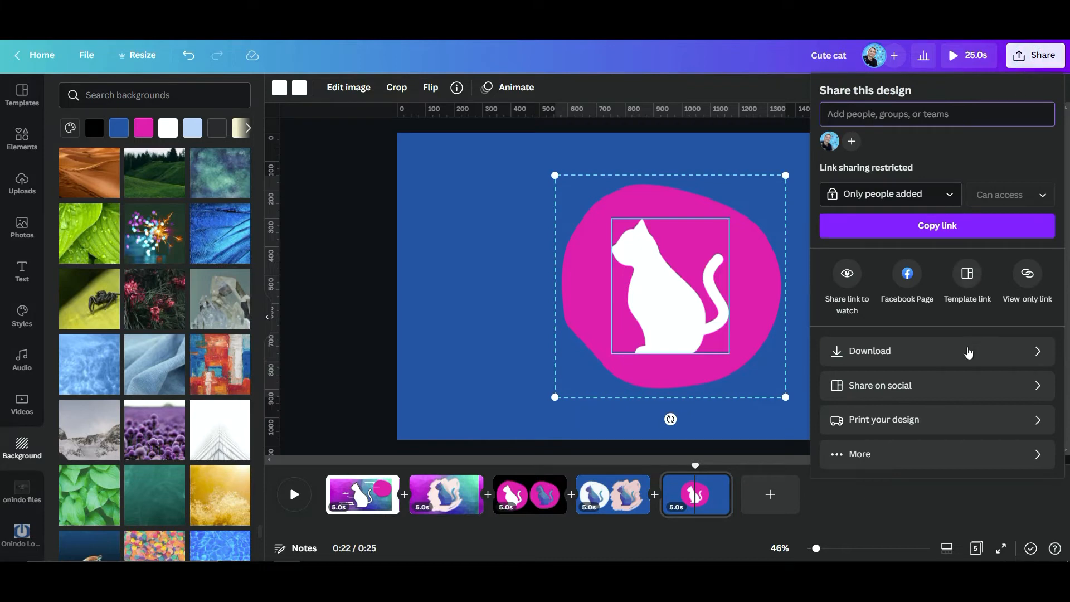
pyautogui.click(1001, 356)
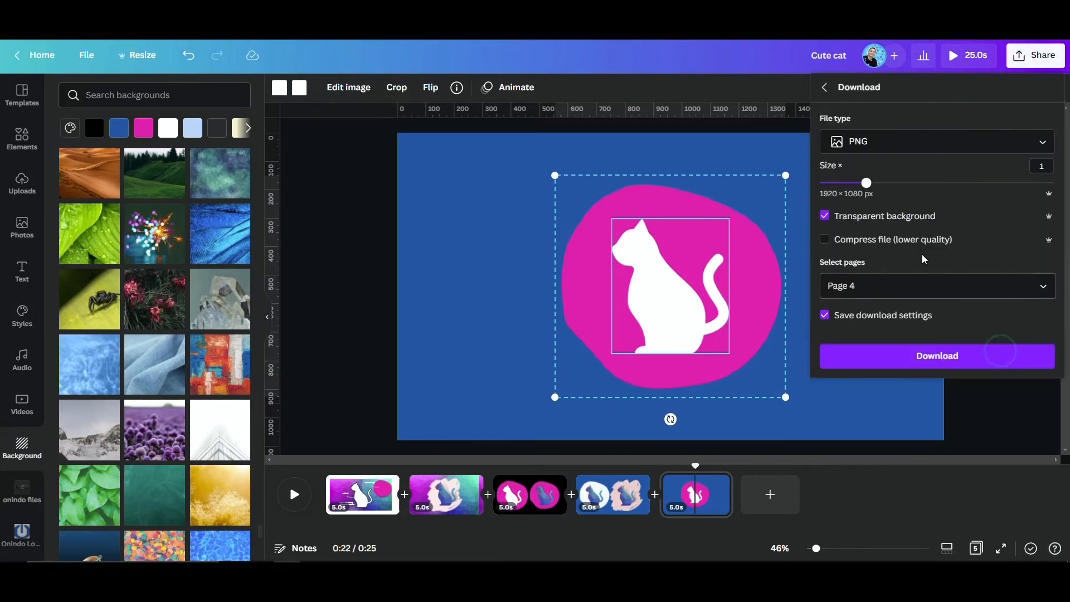
pyautogui.click(925, 150)
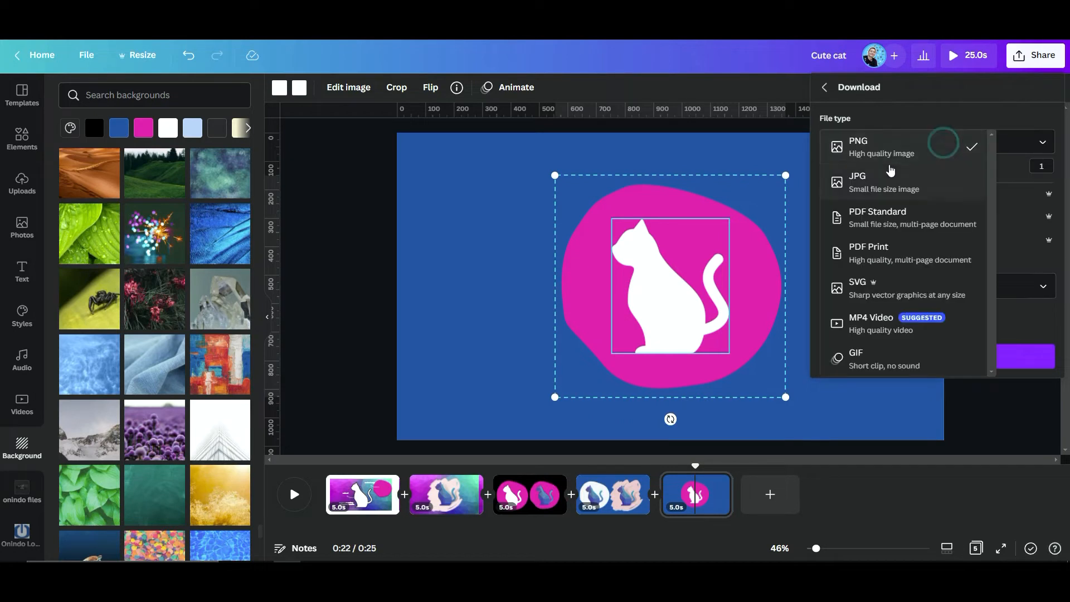
pyautogui.click(870, 146)
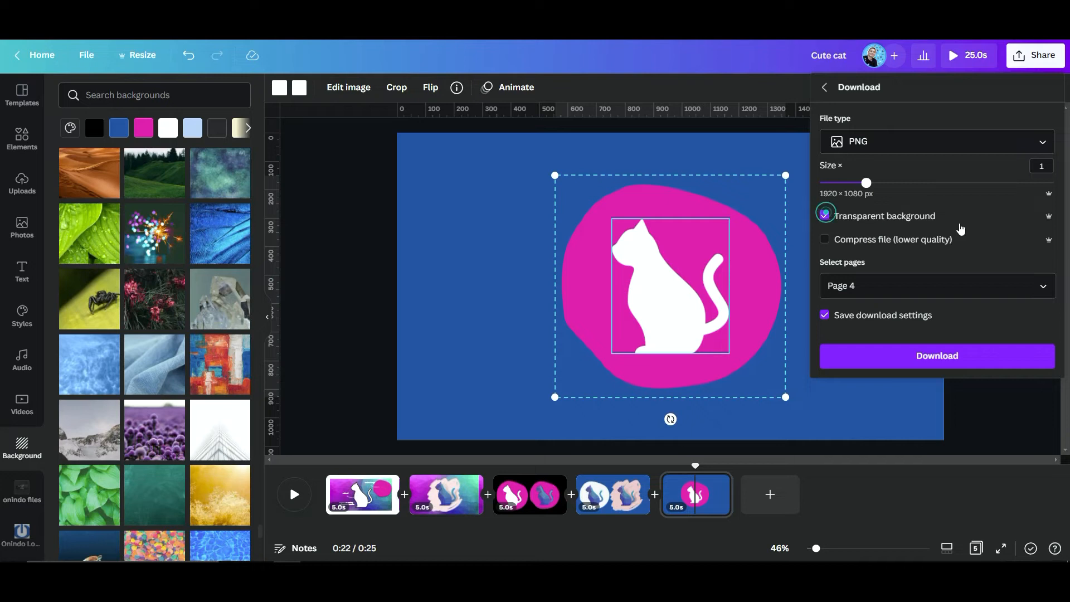
# Step: Limit the download to page 5 by adding it and removing page 4, and close the download settings without exporting
pyautogui.click(1042, 291)
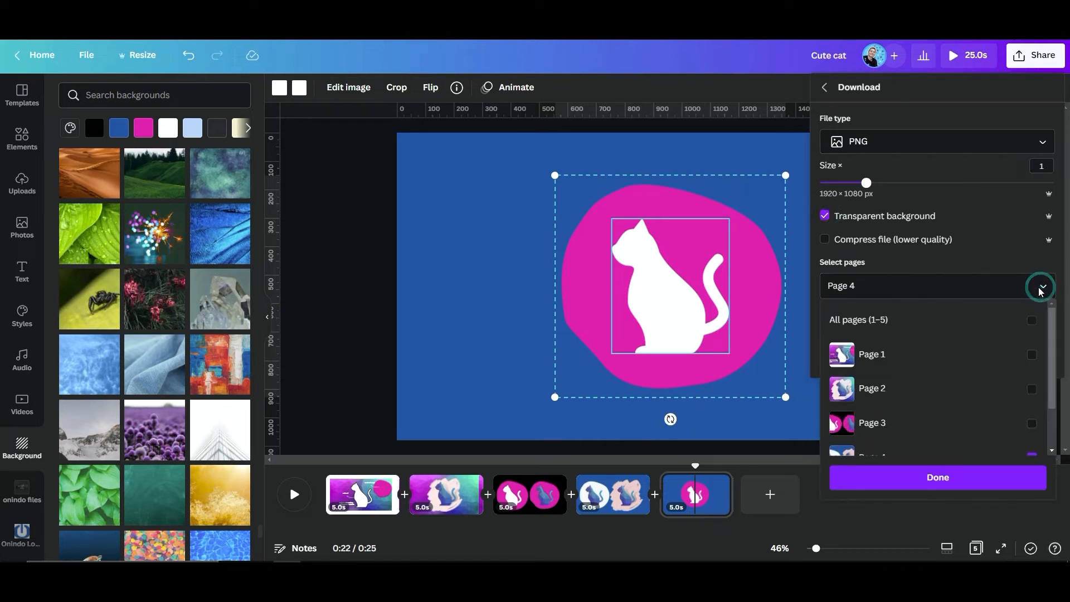
pyautogui.scroll(-2, 892, 399)
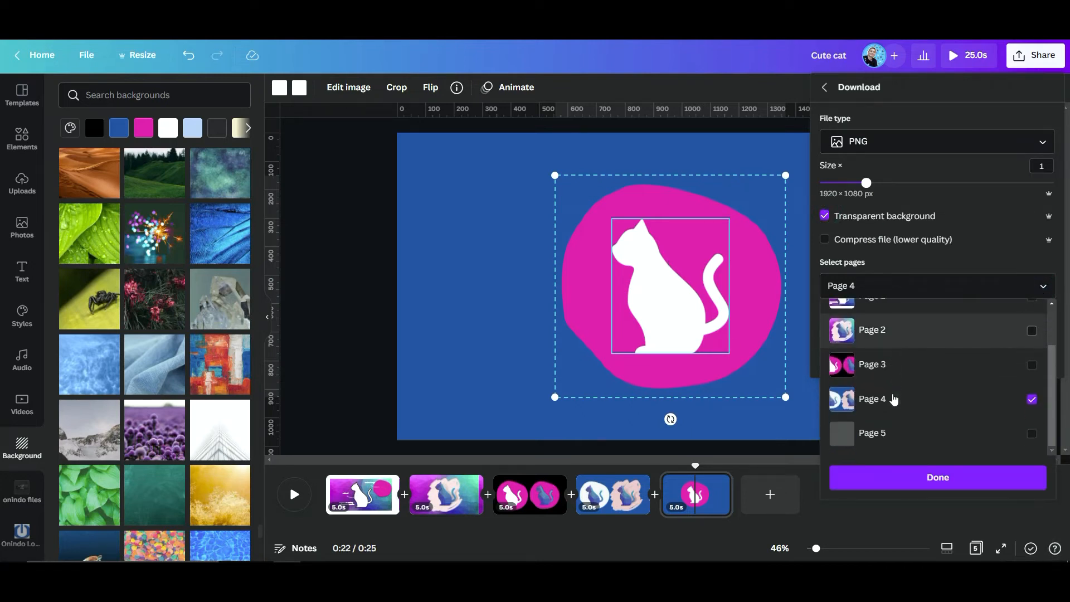
pyautogui.click(1031, 434)
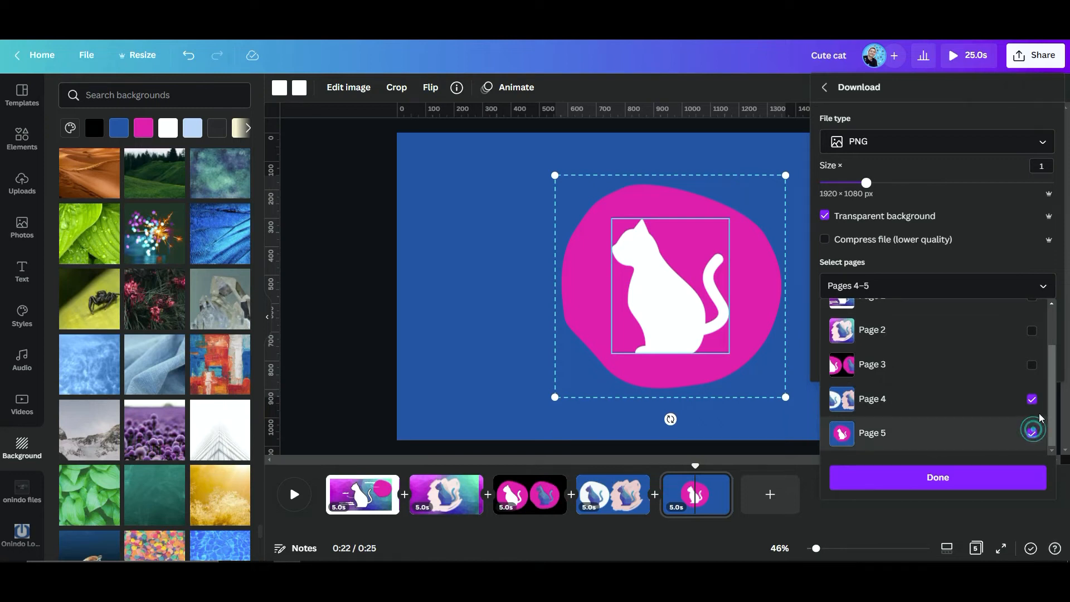
pyautogui.click(1031, 399)
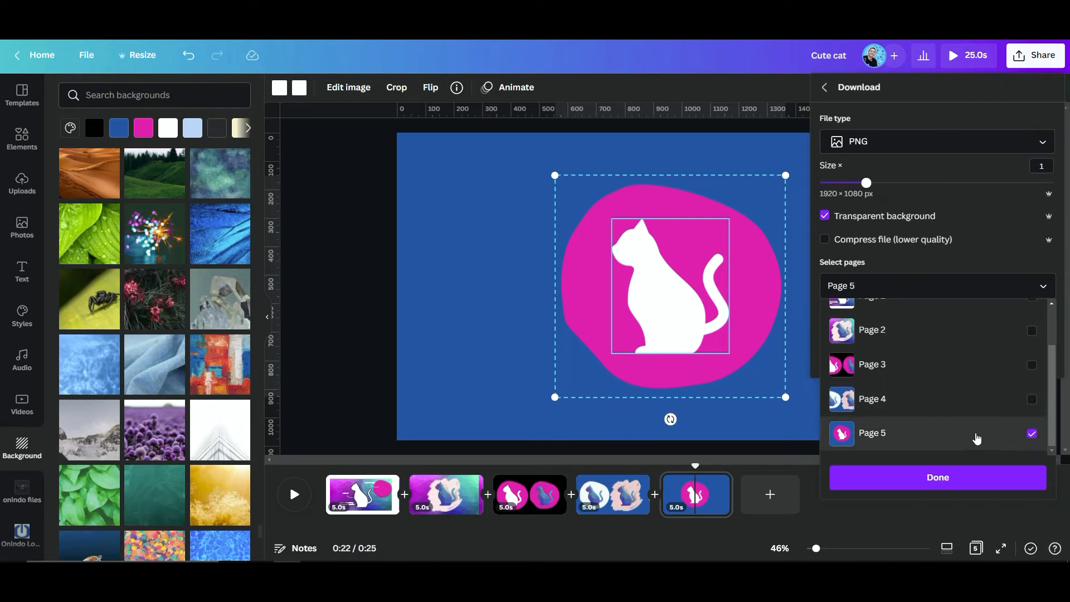
pyautogui.click(946, 483)
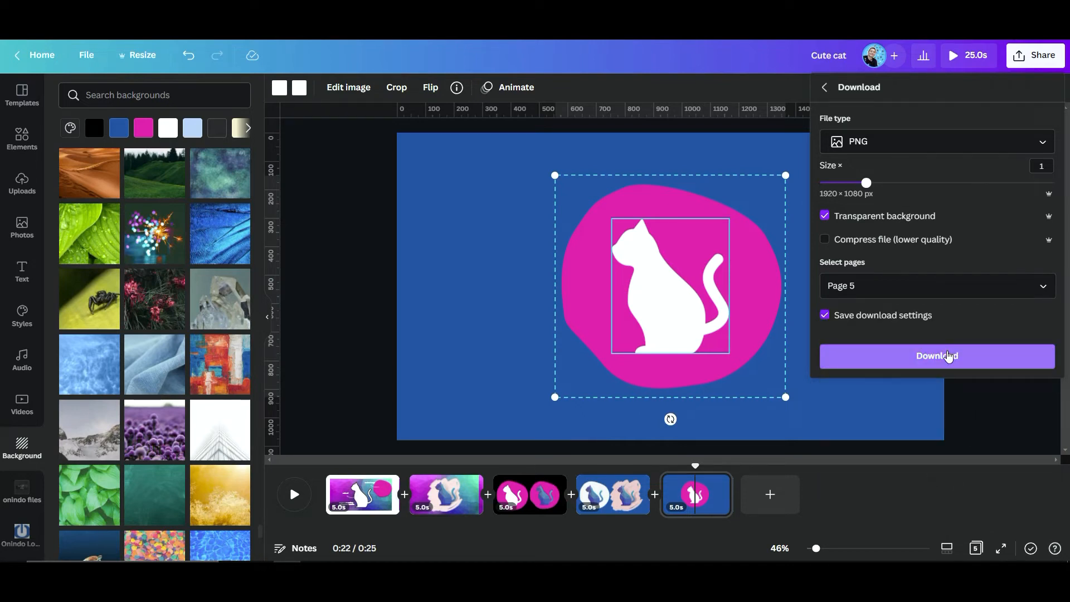
pyautogui.click(461, 283)
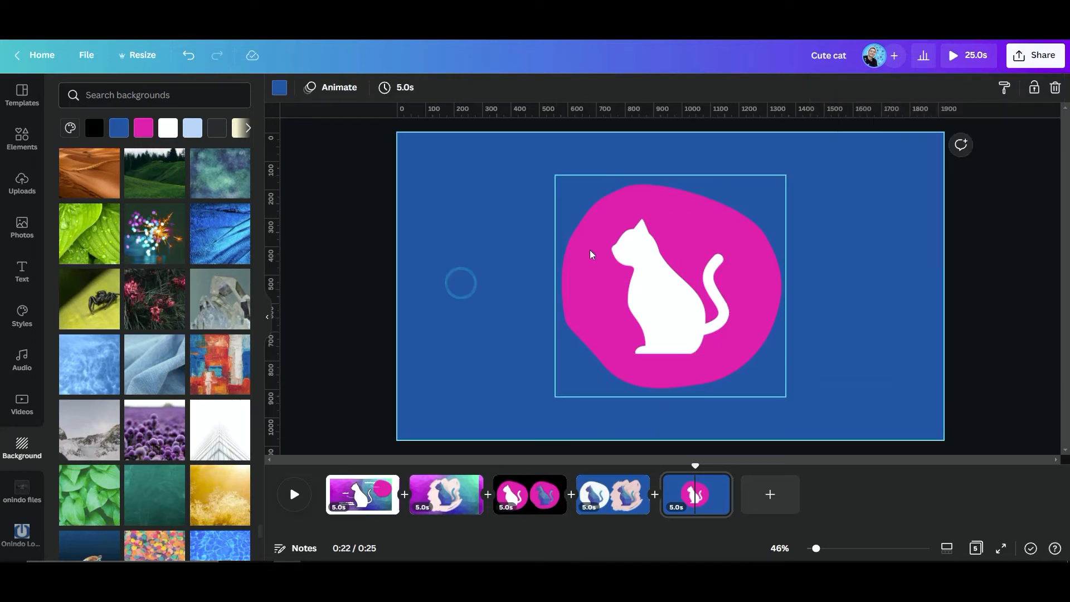
# Step: Move the white cat to the left half of page 5 and delete the pink shape
pyautogui.moveTo(425, 221); pyautogui.dragTo(841, 409)
pyautogui.moveTo(731, 332); pyautogui.dragTo(608, 341)
pyautogui.press('Delete')
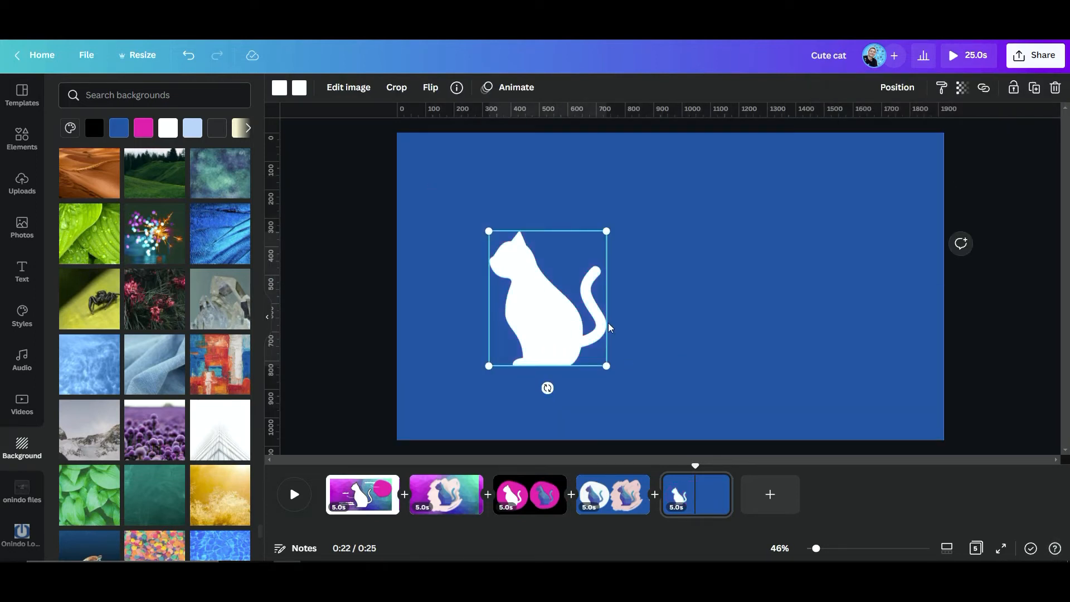
# Step: Replace the white cat on page 5 with the uploaded pink-shape cat image and crop the image's empty side margins
pyautogui.press('Delete')
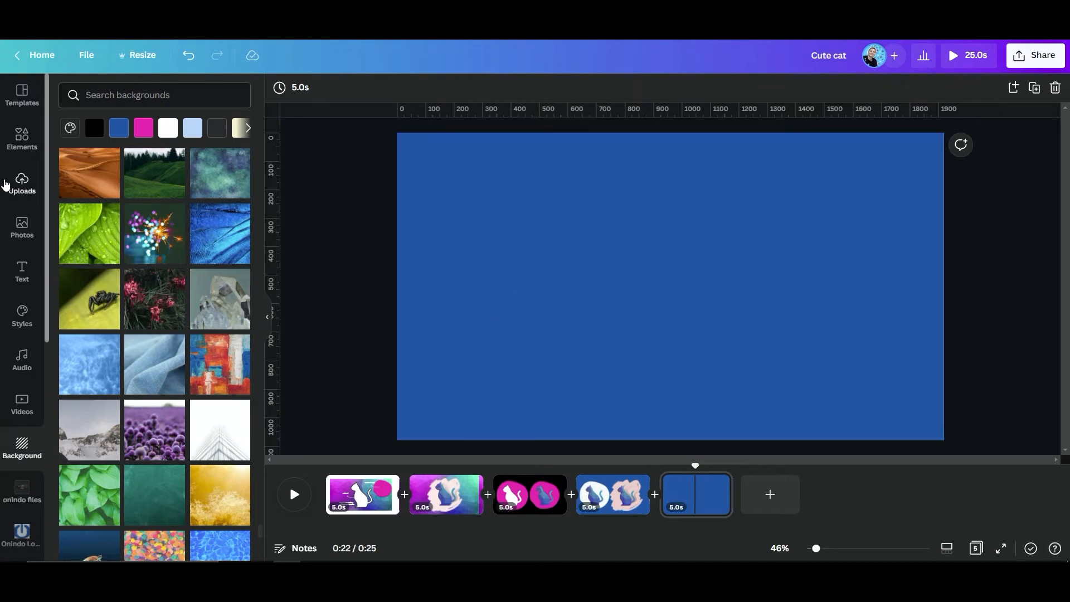
pyautogui.click(23, 184)
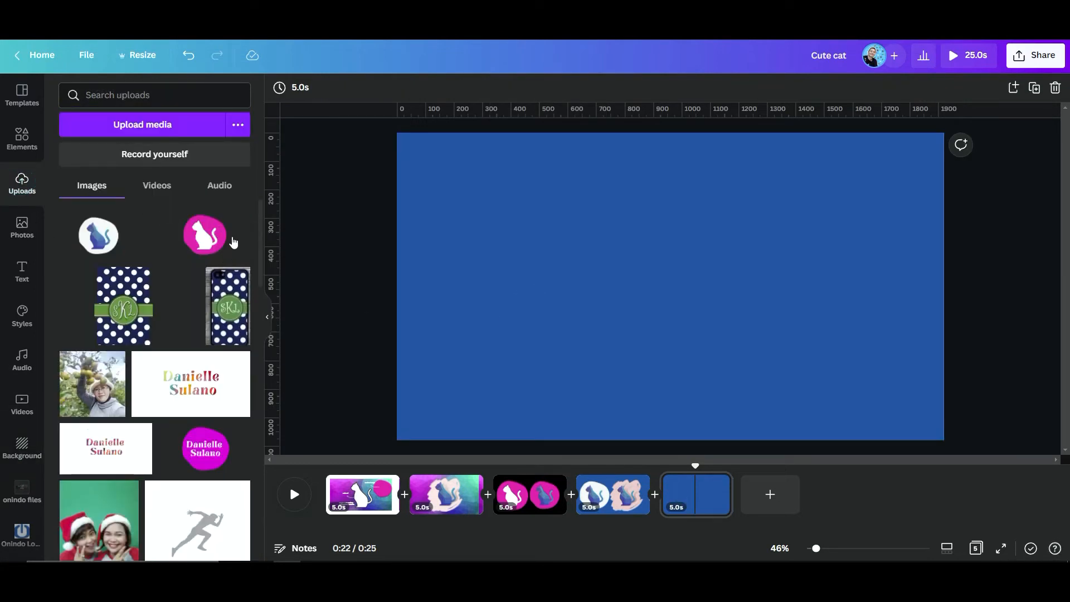
pyautogui.click(206, 239)
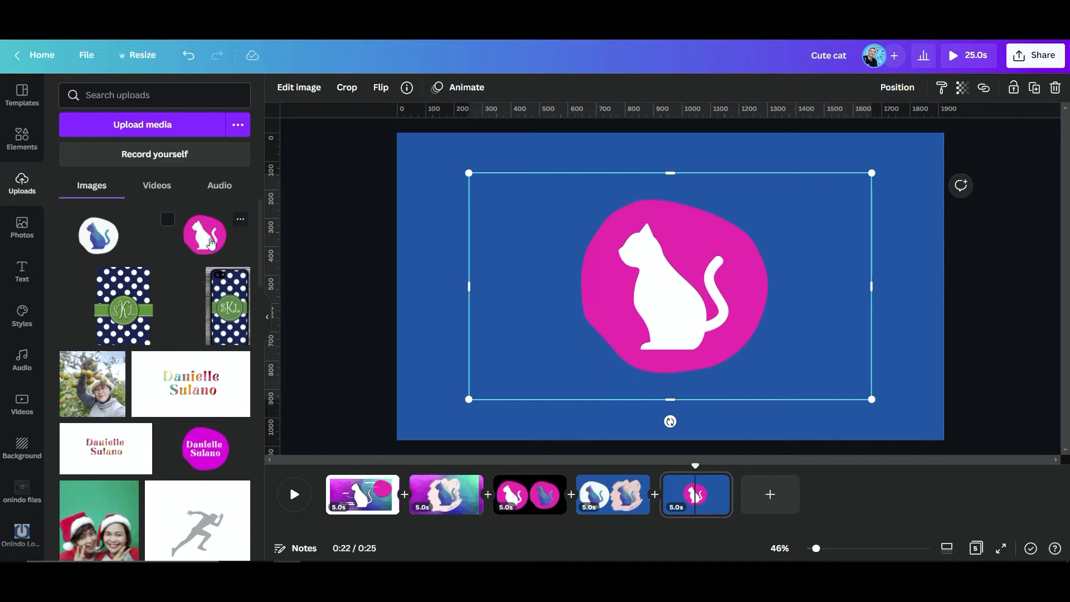
pyautogui.moveTo(842, 291); pyautogui.dragTo(790, 290)
pyautogui.moveTo(466, 287); pyautogui.dragTo(566, 287)
pyautogui.click(875, 286)
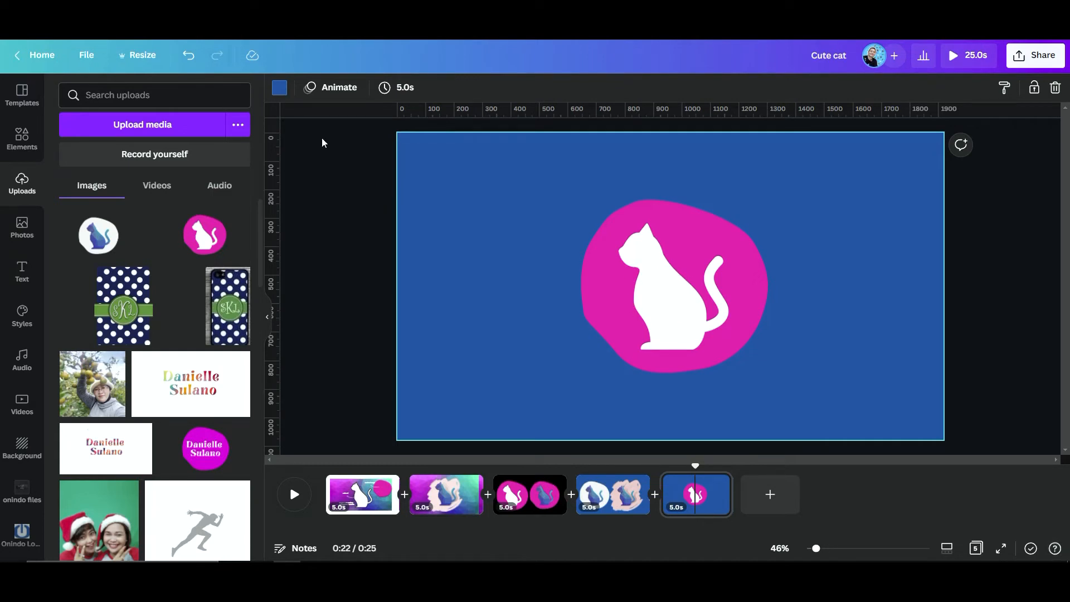
# Step: Remove the background of the pink-shape cat image with Background Remover and shift the image slightly right and up
pyautogui.click(694, 297)
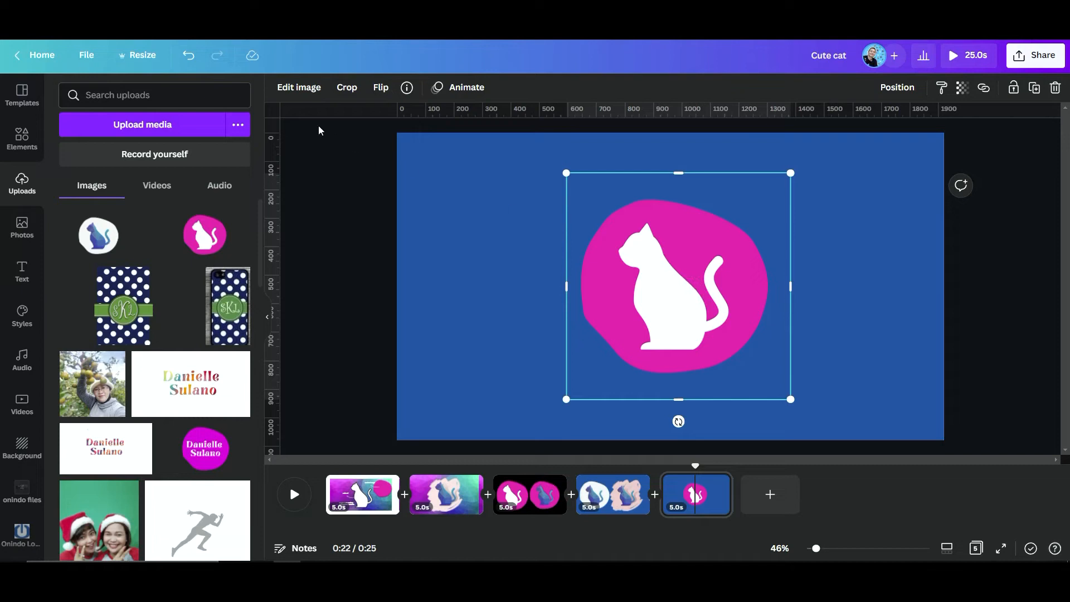
pyautogui.click(301, 88)
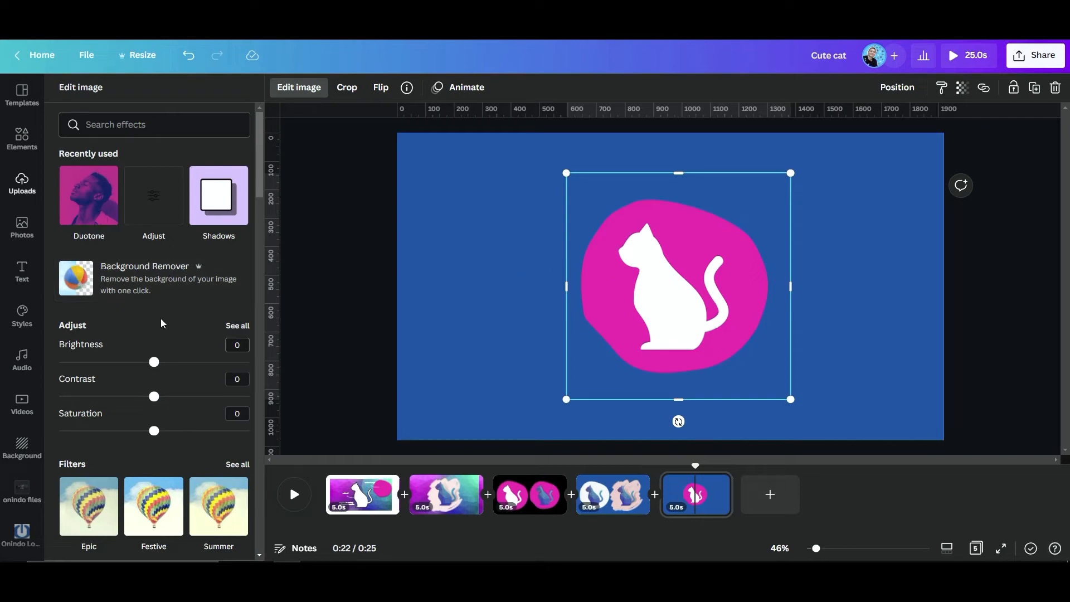
pyautogui.click(138, 285)
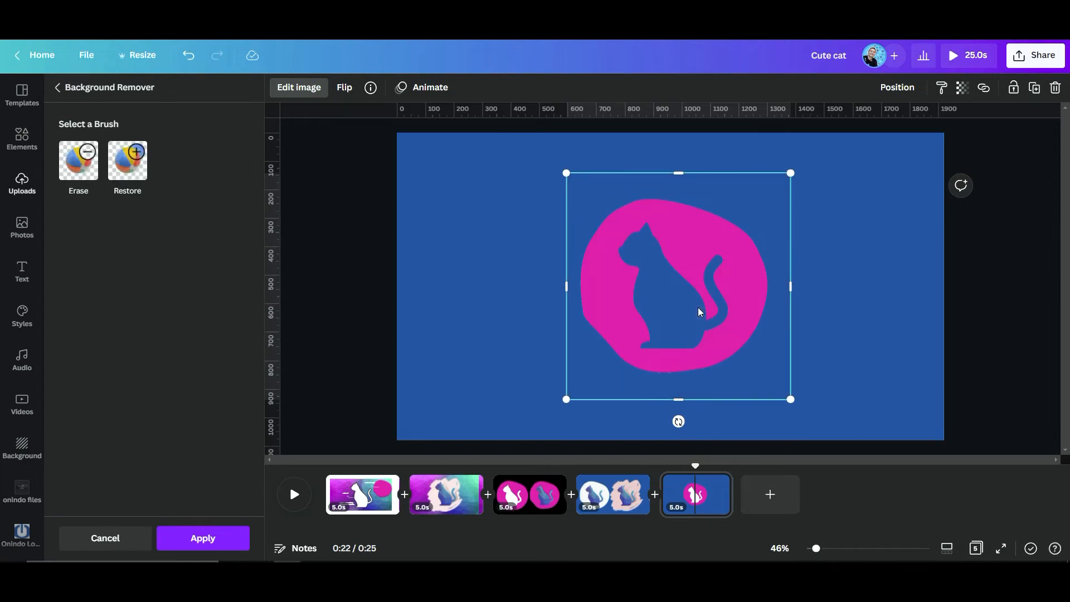
pyautogui.moveTo(621, 296); pyautogui.dragTo(696, 294)
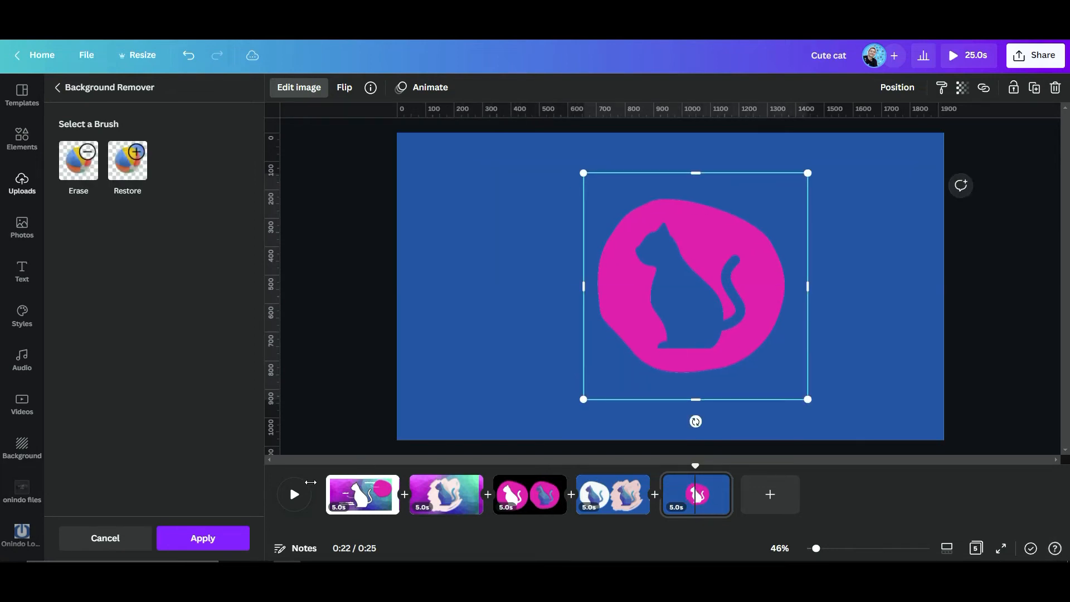
pyautogui.click(203, 538)
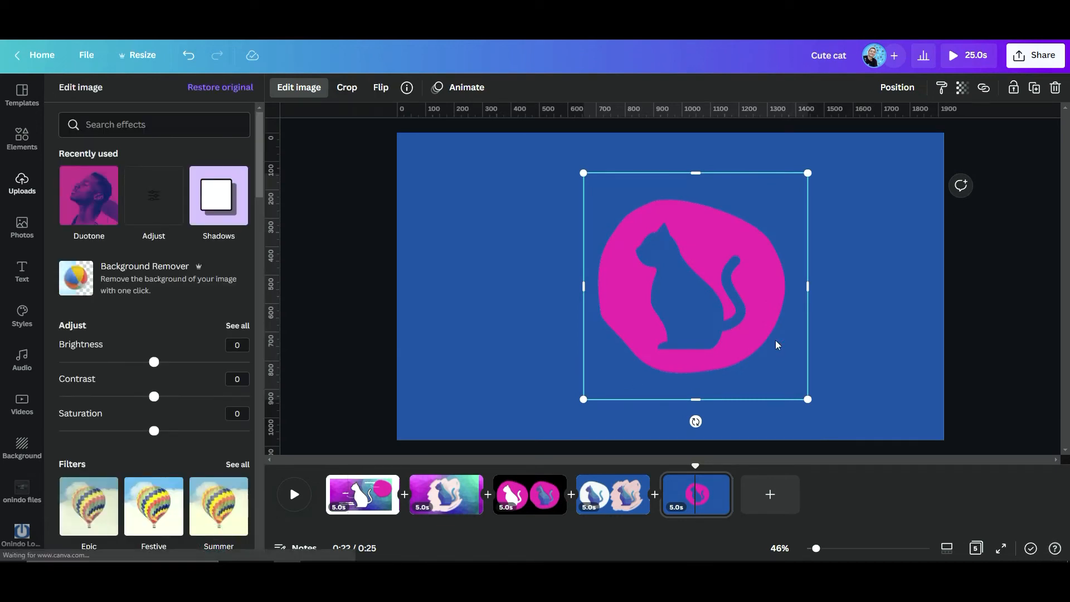
pyautogui.moveTo(781, 313)
pyautogui.mouseDown()
pyautogui.moveTo(725, 302)
pyautogui.moveTo(771, 295)
pyautogui.mouseUp()
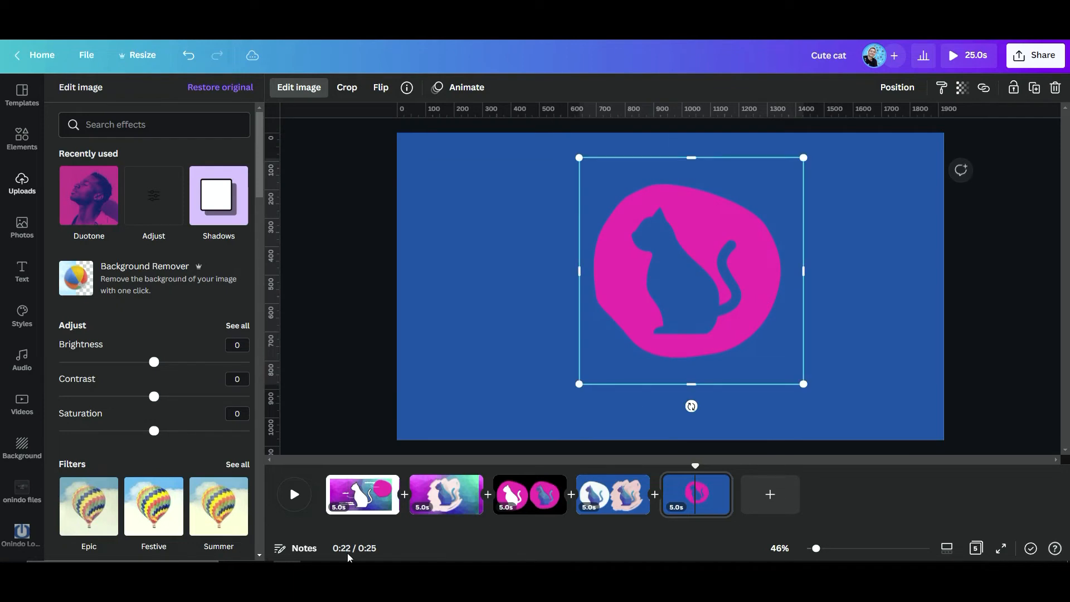
# Step: Copy the purple-teal gradient image from page 1 onto page 5 and send it backward behind the pink shape
pyautogui.click(349, 481)
pyautogui.click(459, 225)
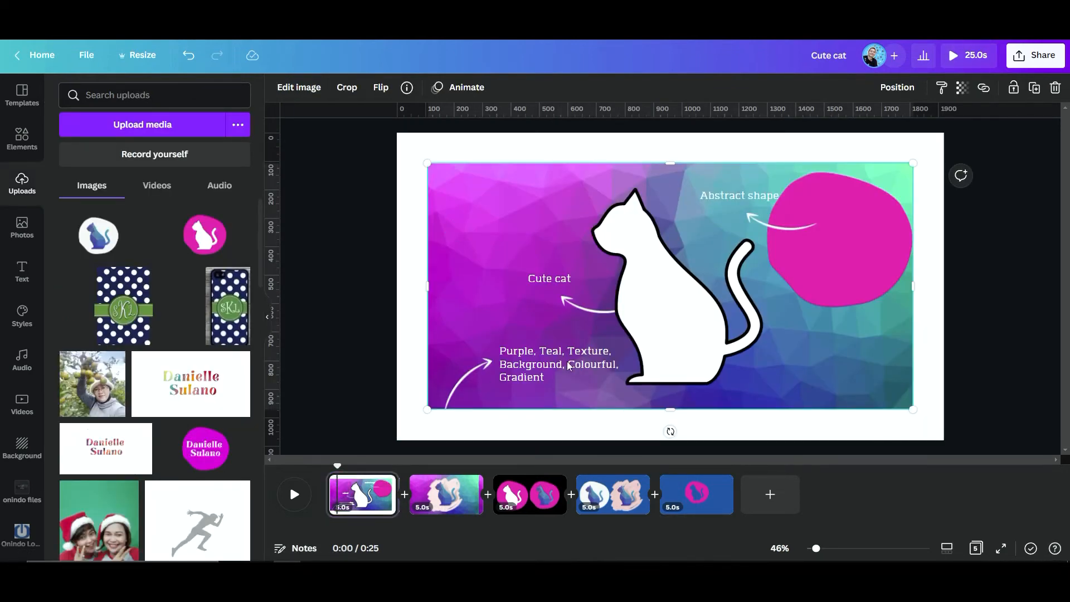
pyautogui.click(699, 496)
pyautogui.click(729, 329)
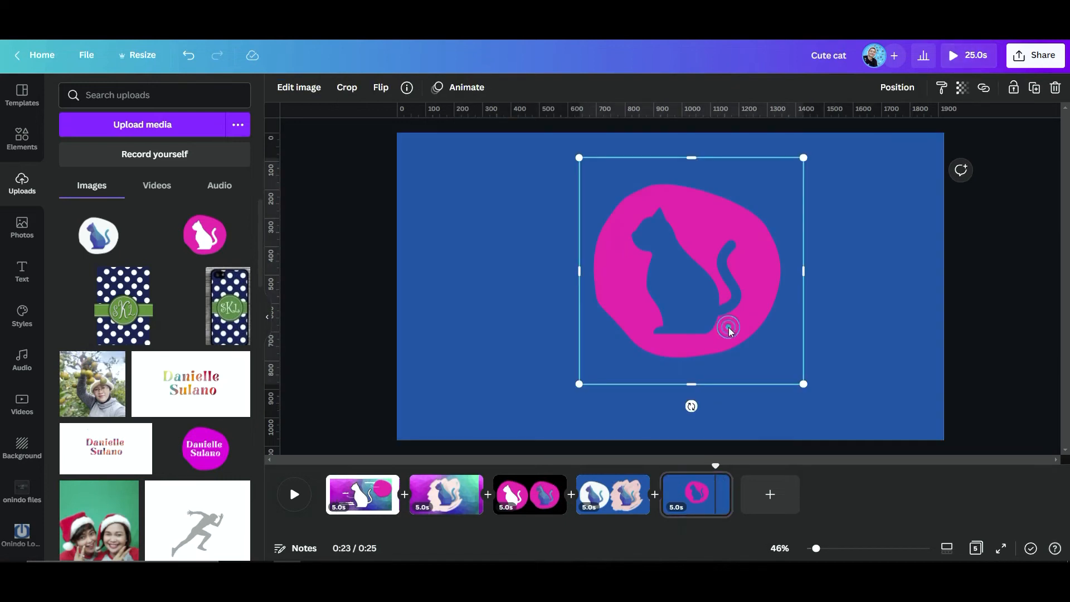
pyautogui.hotkey('ctrl', 'v')
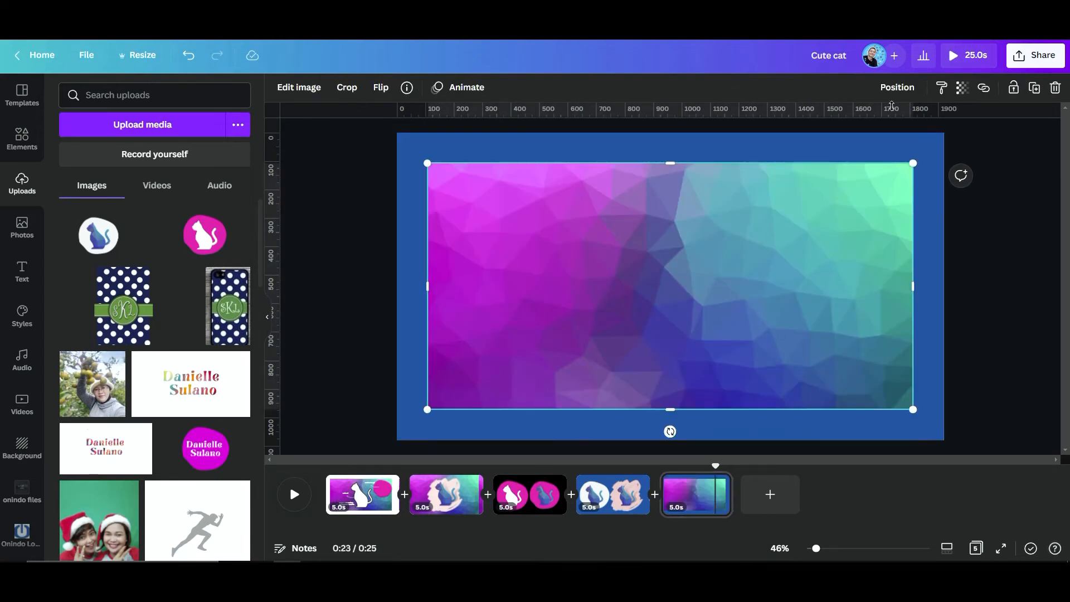
pyautogui.click(899, 89)
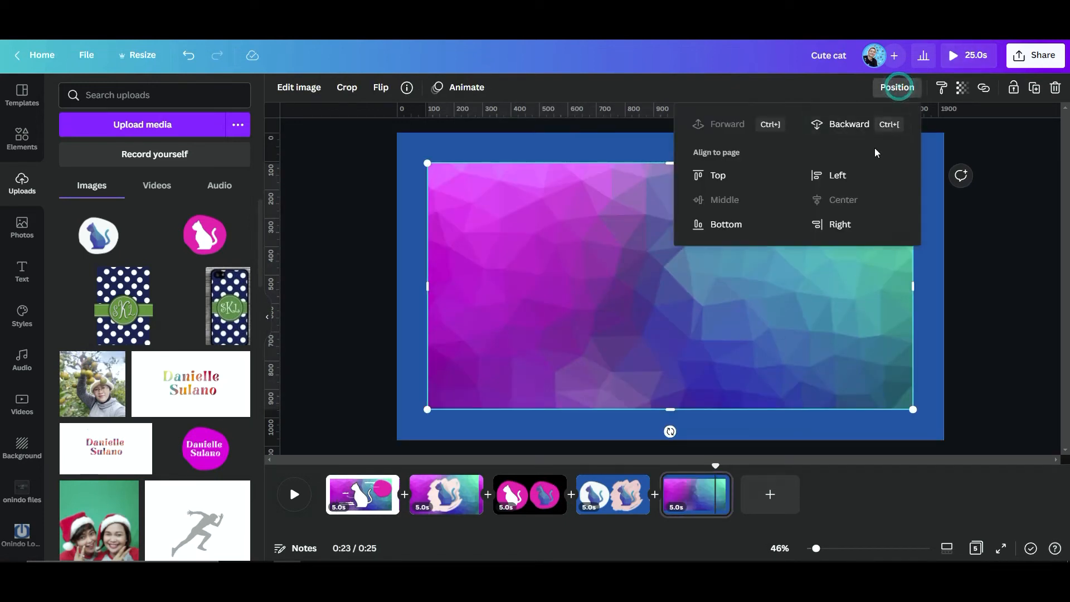
pyautogui.click(852, 124)
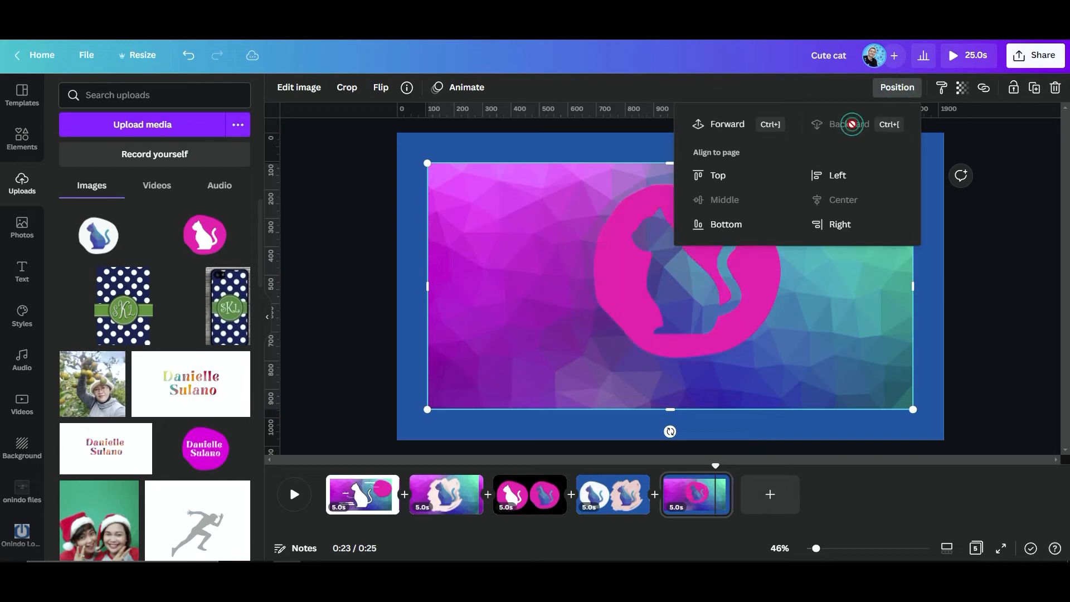
# Step: Move the pink cat cutout slightly right over the gradient image
pyautogui.click(862, 322)
pyautogui.click(751, 300)
pyautogui.moveTo(740, 309); pyautogui.dragTo(768, 298)
pyautogui.moveTo(727, 230)
pyautogui.mouseDown()
pyautogui.moveTo(601, 217)
pyautogui.moveTo(710, 240)
pyautogui.moveTo(733, 262)
pyautogui.moveTo(835, 237)
pyautogui.moveTo(758, 223)
pyautogui.moveTo(894, 214)
pyautogui.moveTo(754, 262)
pyautogui.moveTo(726, 261)
pyautogui.moveTo(744, 239)
pyautogui.mouseUp()
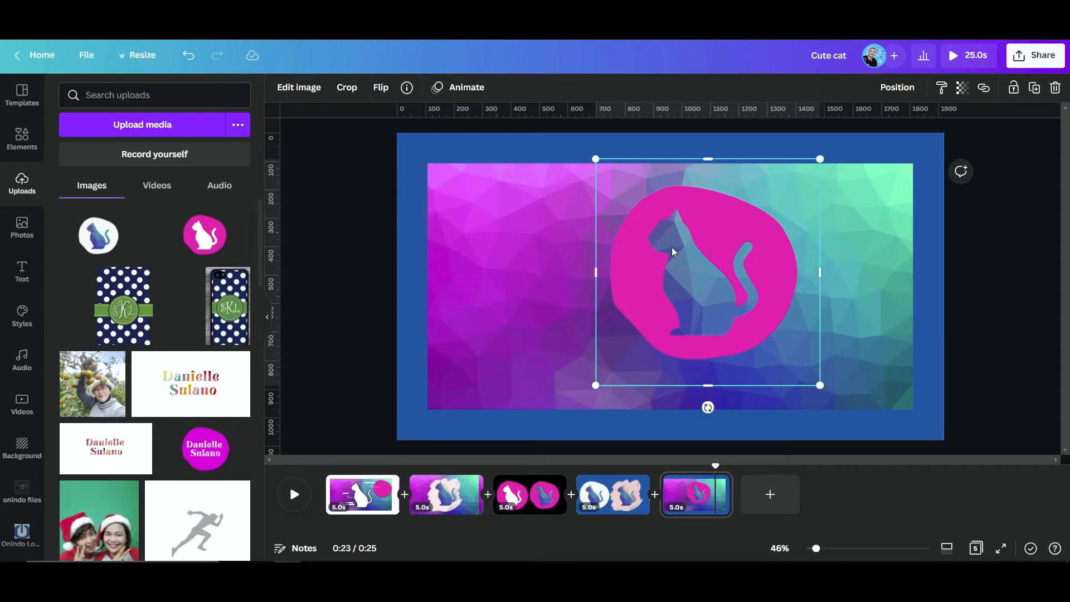
# Step: Crop all four sides of the gradient image so it fits closely around the cat silhouette within the pink shape
pyautogui.click(892, 277)
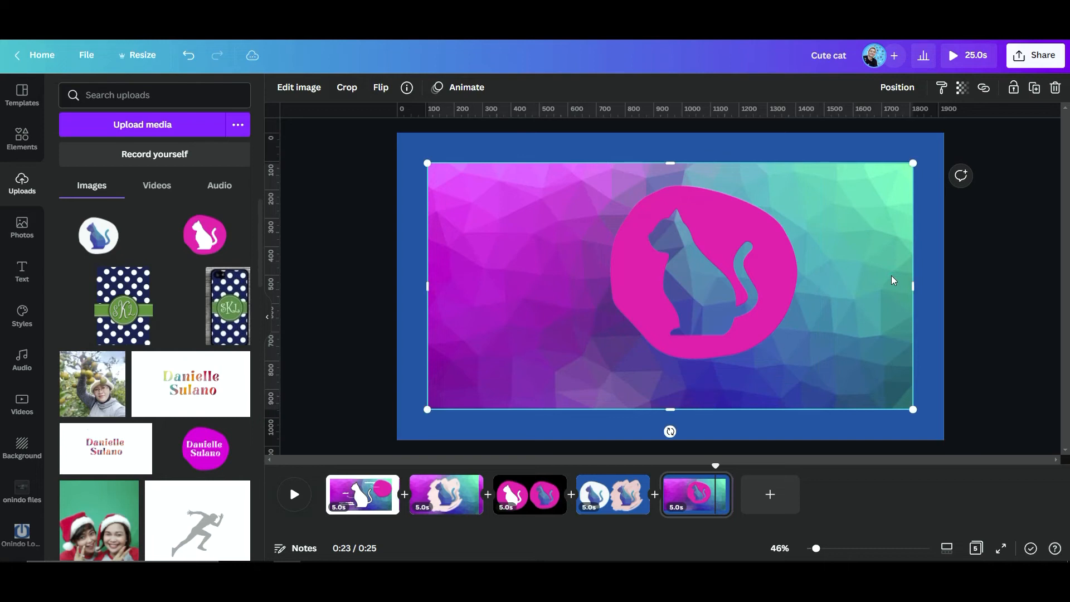
pyautogui.moveTo(910, 286); pyautogui.dragTo(763, 286)
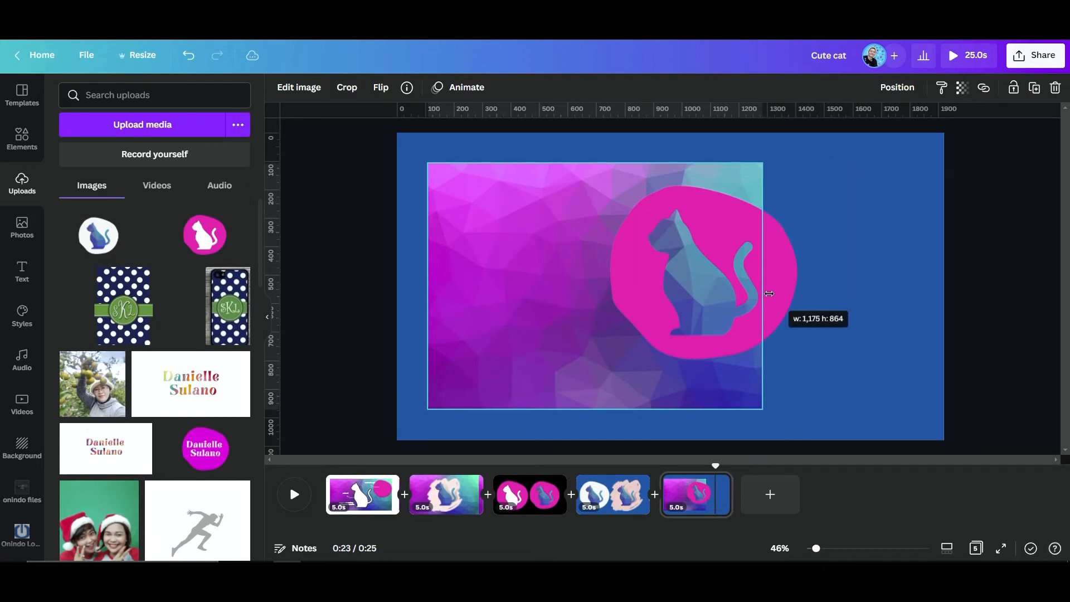
pyautogui.moveTo(428, 286); pyautogui.dragTo(639, 285)
pyautogui.moveTo(703, 394); pyautogui.dragTo(702, 339)
pyautogui.moveTo(641, 252); pyautogui.dragTo(646, 252)
pyautogui.moveTo(683, 165); pyautogui.dragTo(705, 210)
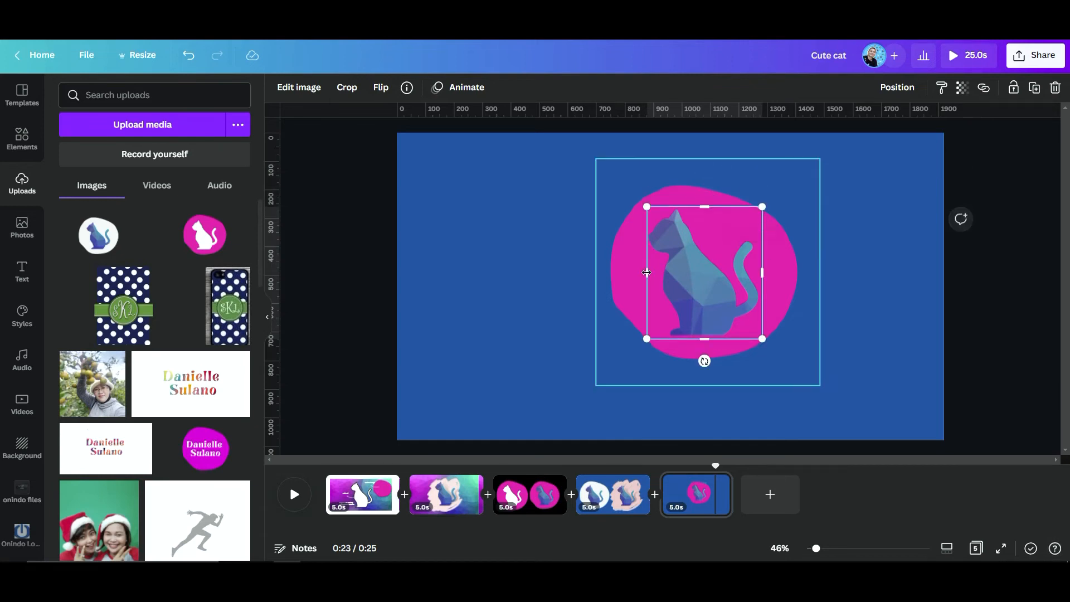
pyautogui.moveTo(648, 273); pyautogui.dragTo(649, 272)
pyautogui.moveTo(764, 271); pyautogui.dragTo(761, 271)
pyautogui.click(899, 306)
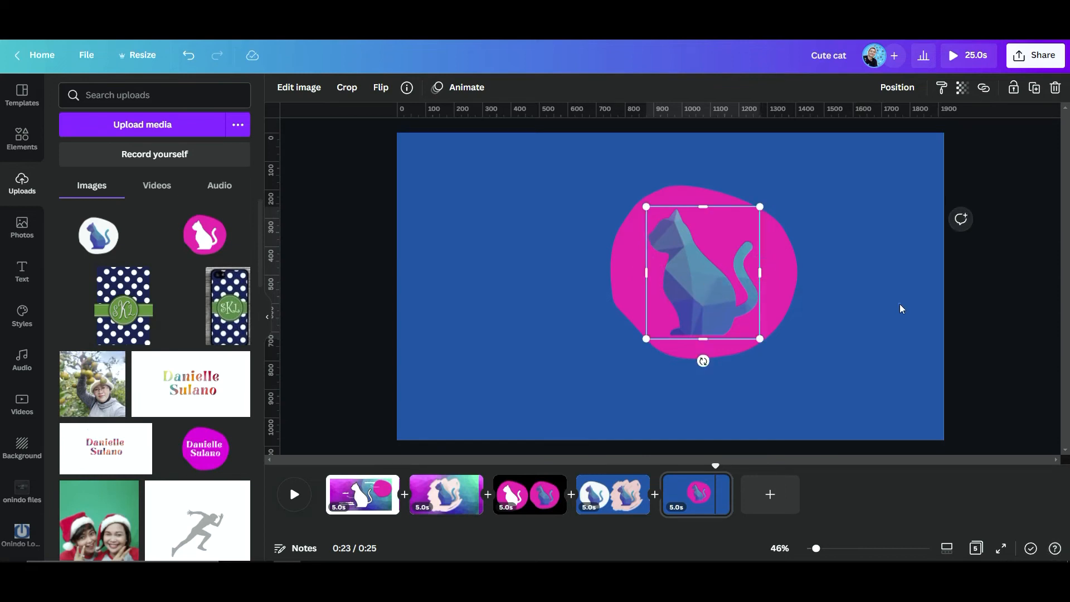
# Step: Nudge the pink cat cutout slightly right over the cropped gradient image
pyautogui.click(892, 307)
pyautogui.click(777, 309)
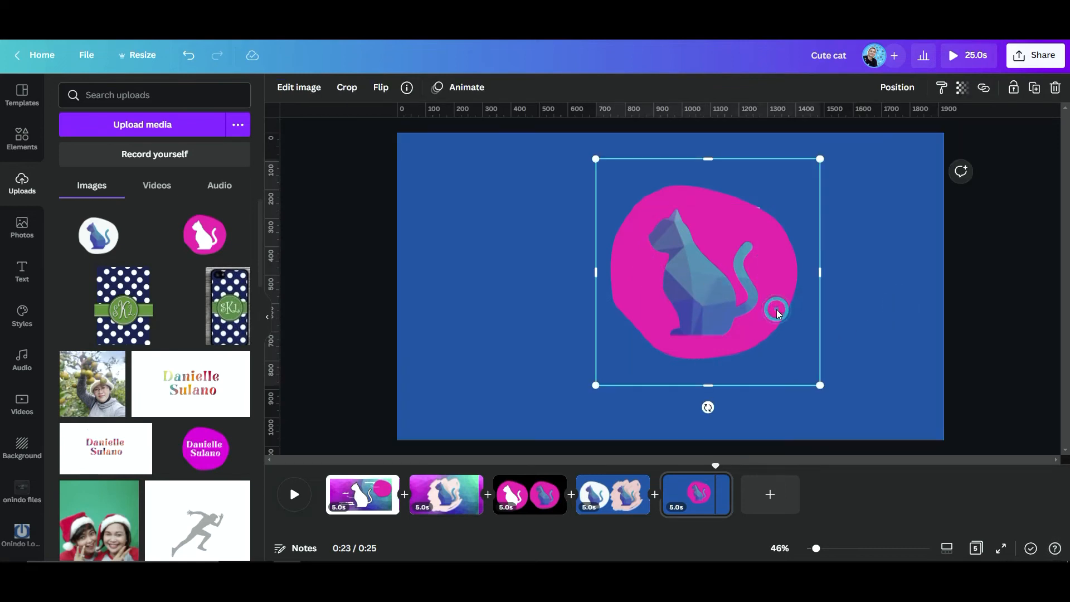
pyautogui.press('Right')
pyautogui.press('Right')
pyautogui.press('Right')
pyautogui.press('Right')
pyautogui.press('Right')
pyautogui.press('Right')
pyautogui.press('Right')
pyautogui.press('Right')
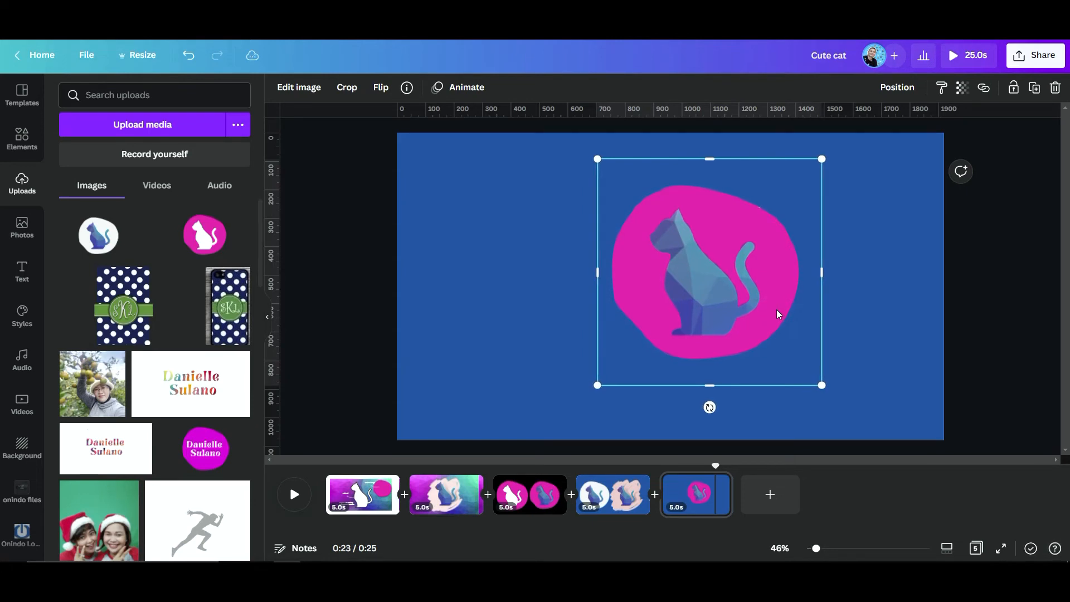
pyautogui.press('Left')
pyautogui.click(844, 239)
pyautogui.click(776, 276)
pyautogui.click(624, 282)
pyautogui.moveTo(743, 238); pyautogui.dragTo(620, 273)
pyautogui.hotkey('ctrl', 'z')
# Step: Set the pink cutout's brightness and contrast to 100 and its saturation to -100
pyautogui.click(296, 89)
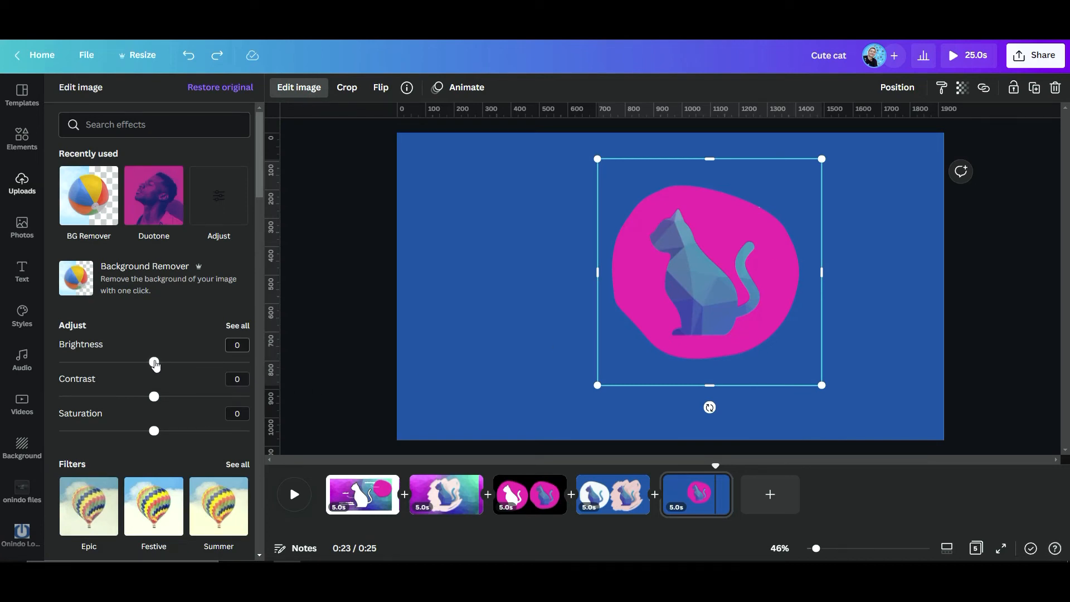
pyautogui.moveTo(155, 365); pyautogui.dragTo(250, 364)
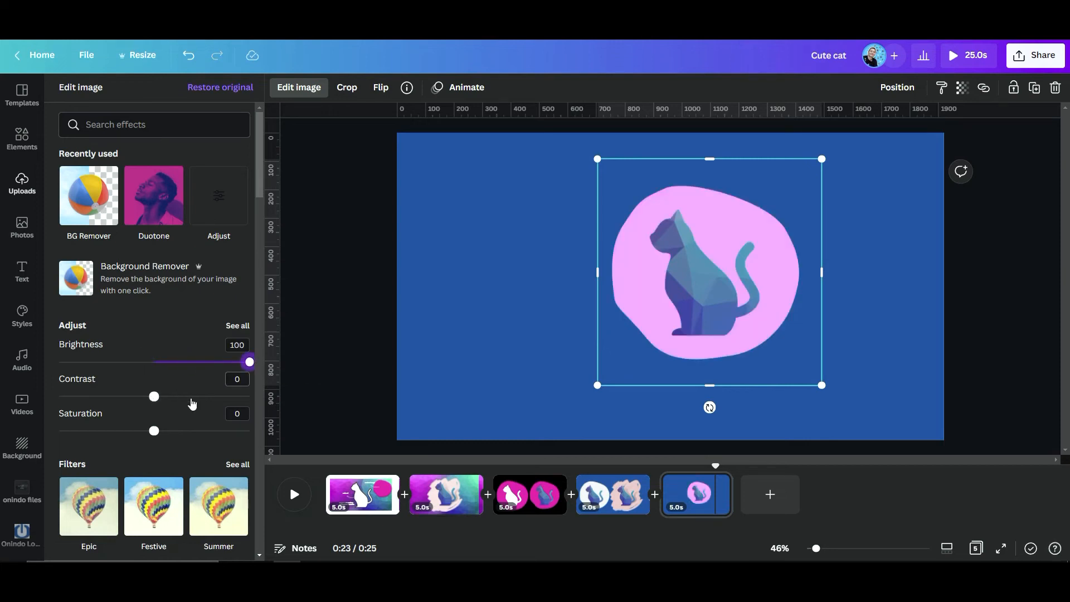
pyautogui.moveTo(155, 396); pyautogui.dragTo(352, 418)
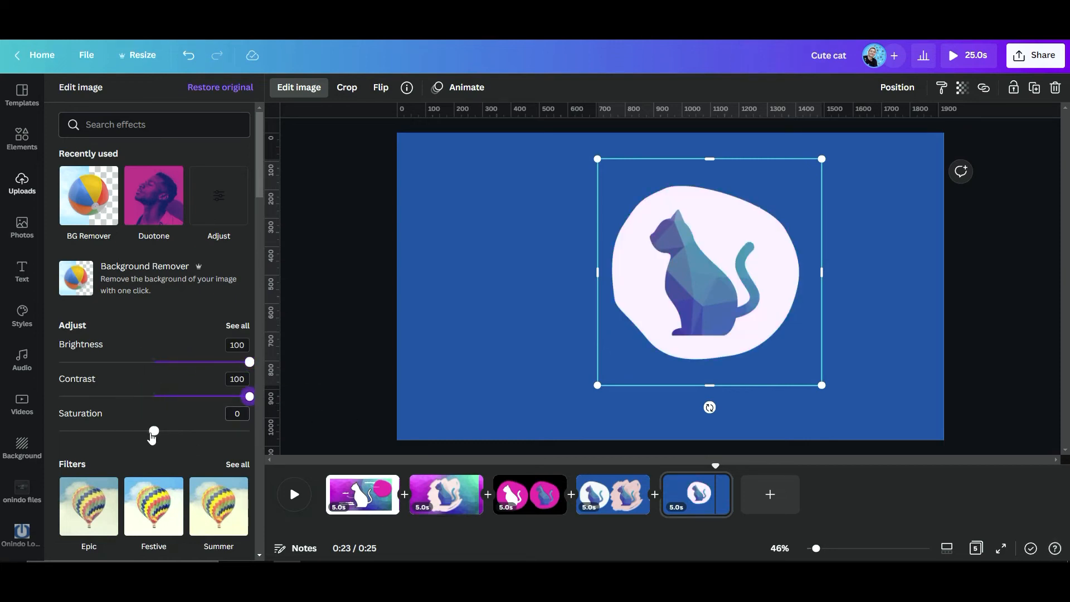
pyautogui.moveTo(153, 430); pyautogui.dragTo(59, 430)
pyautogui.scroll(-1, 130, 335)
pyautogui.scroll(-2, 131, 332)
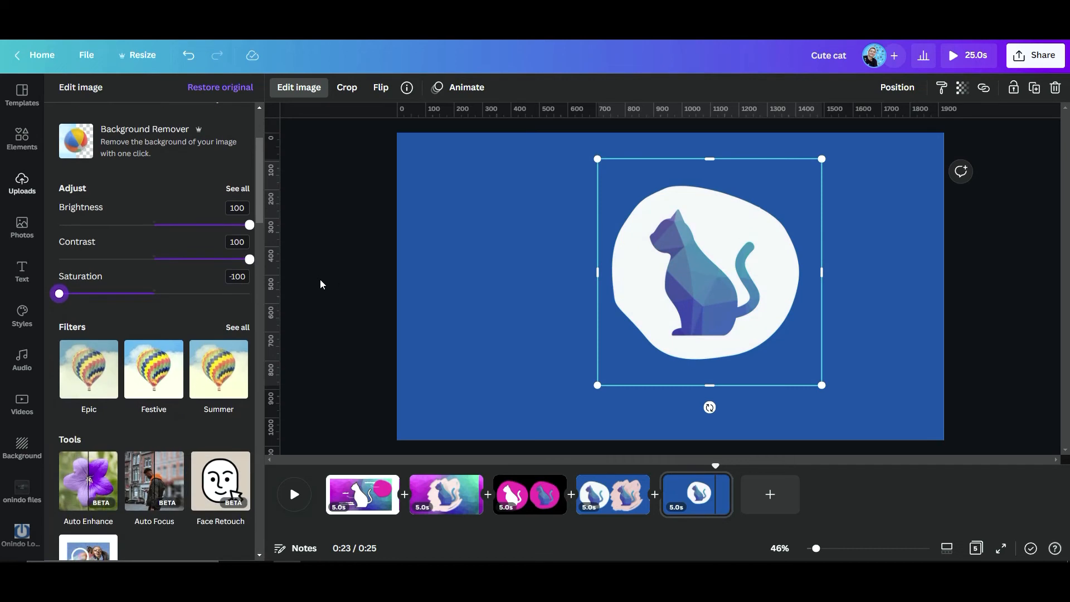
pyautogui.click(337, 280)
# Step: Reset all image adjustments on the cat cutout and close the image editing options
pyautogui.click(306, 88)
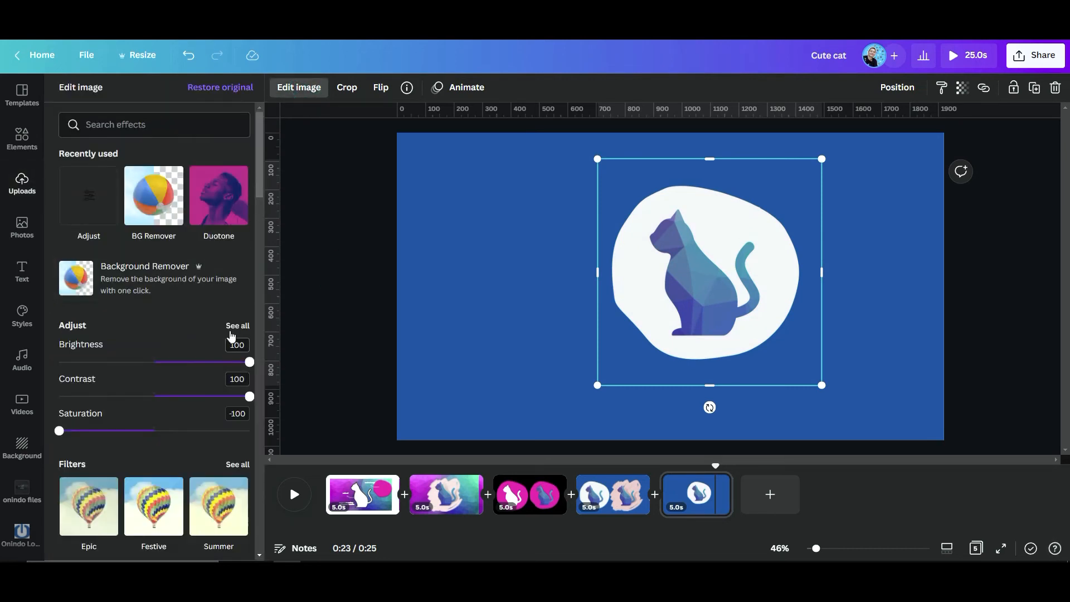
pyautogui.click(234, 328)
pyautogui.scroll(-1, 237, 424)
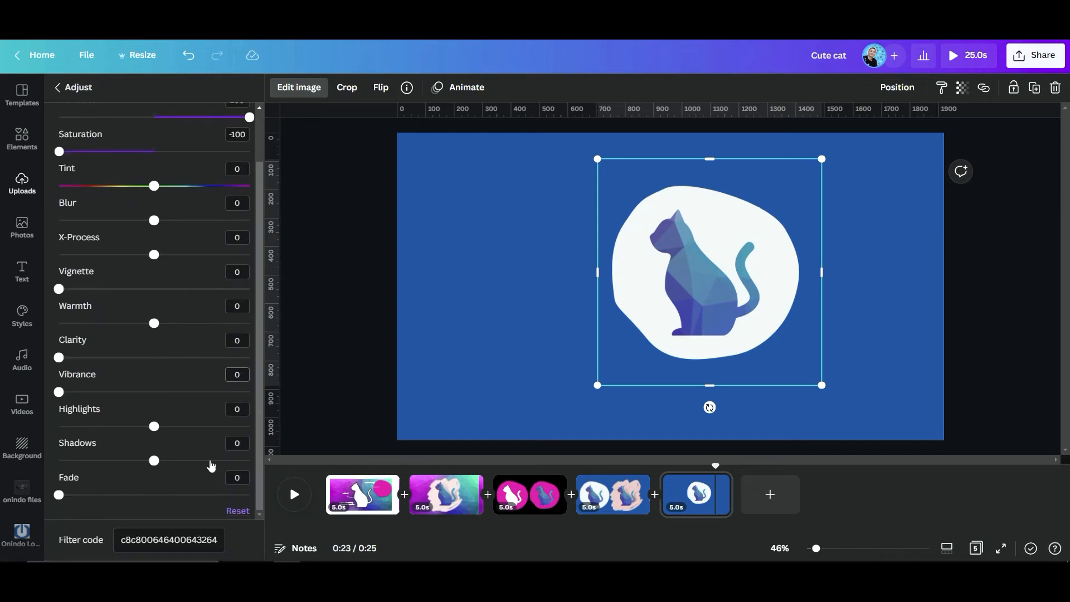
pyautogui.click(239, 511)
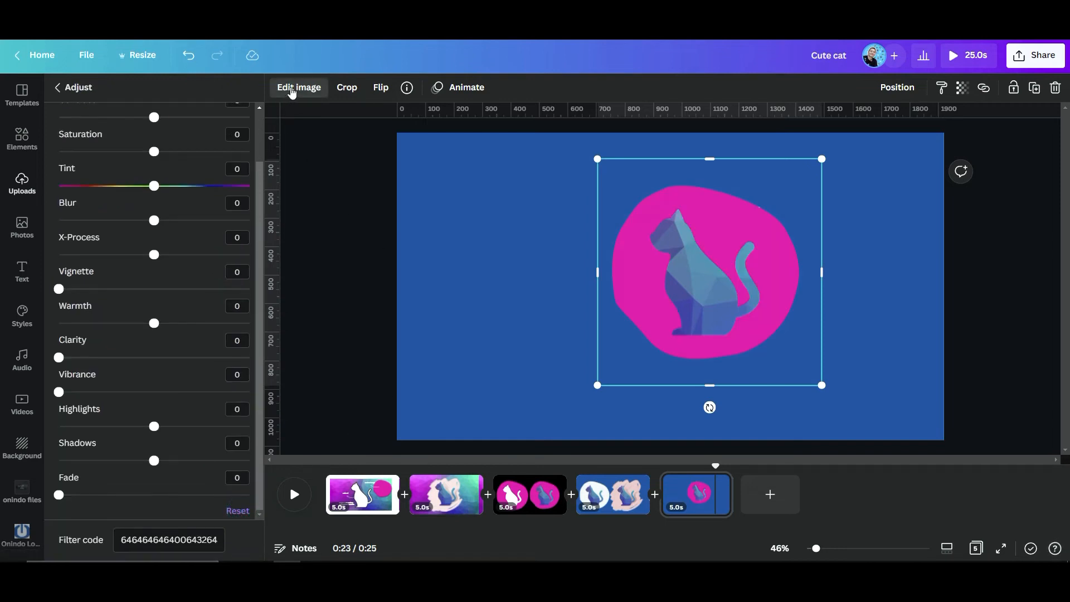
pyautogui.click(285, 88)
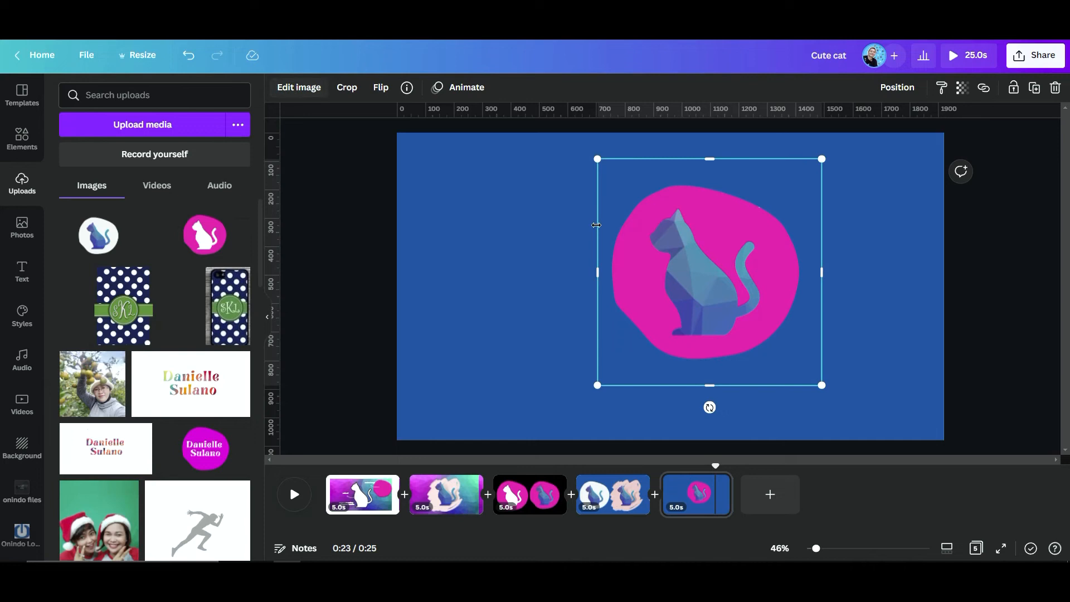
# Step: Apply the Fuchsia duotone effect to the pink cat cutout and open its color settings
pyautogui.click(299, 89)
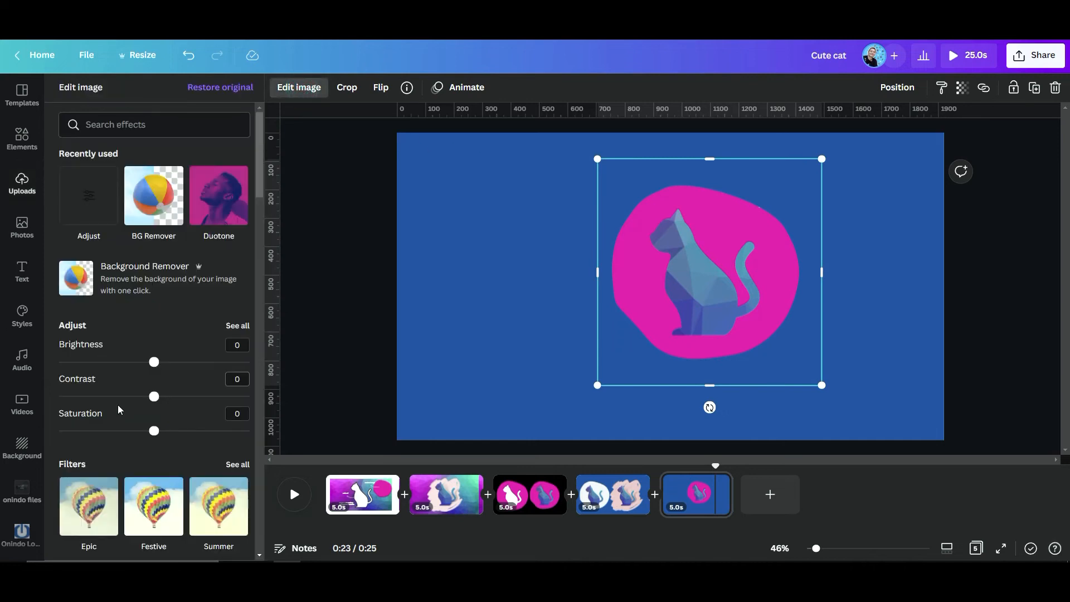
pyautogui.scroll(-5, 142, 429)
pyautogui.scroll(-8, 151, 440)
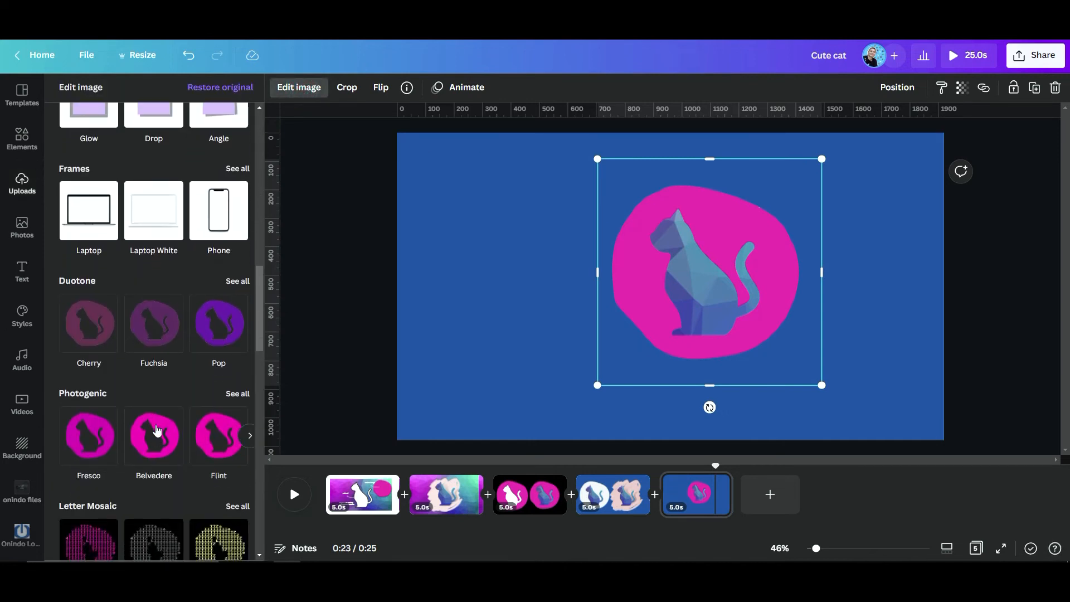
pyautogui.click(156, 309)
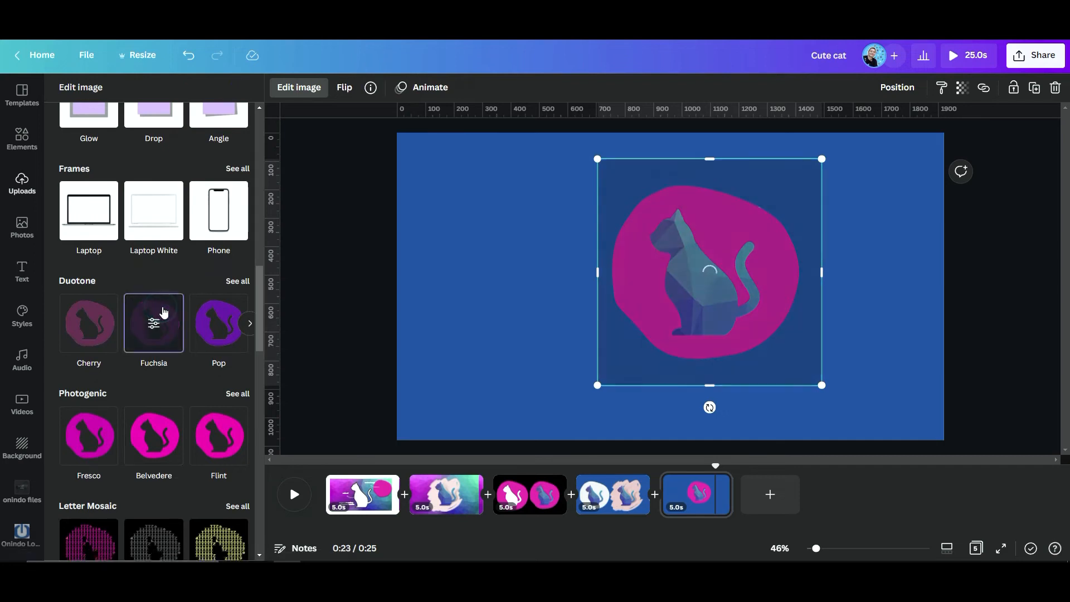
pyautogui.click(145, 333)
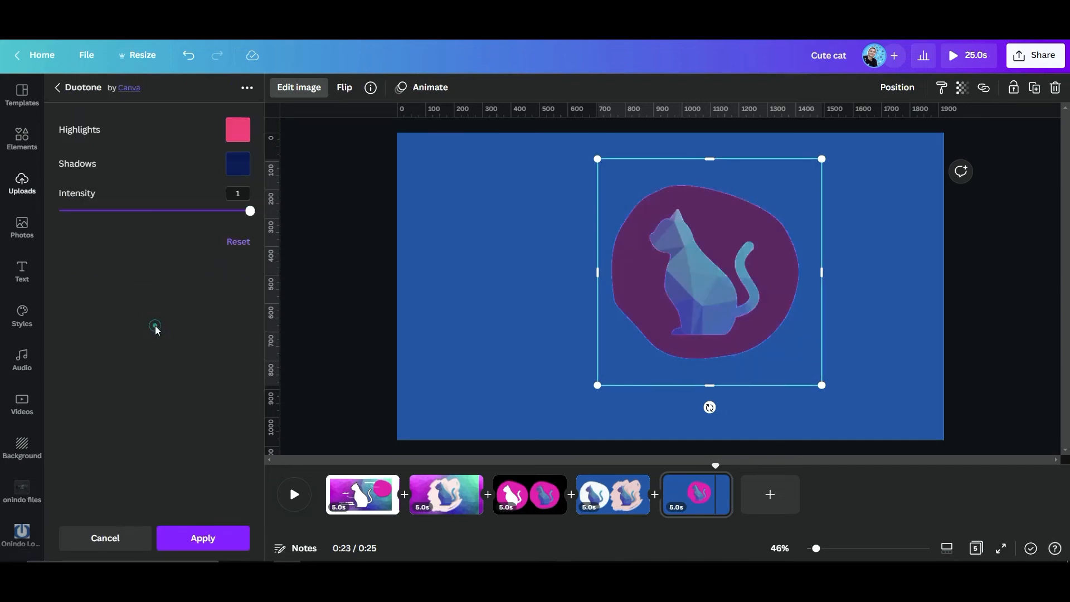
# Step: Set the duotone's shadows and highlights to white and close the image editing options
pyautogui.click(234, 165)
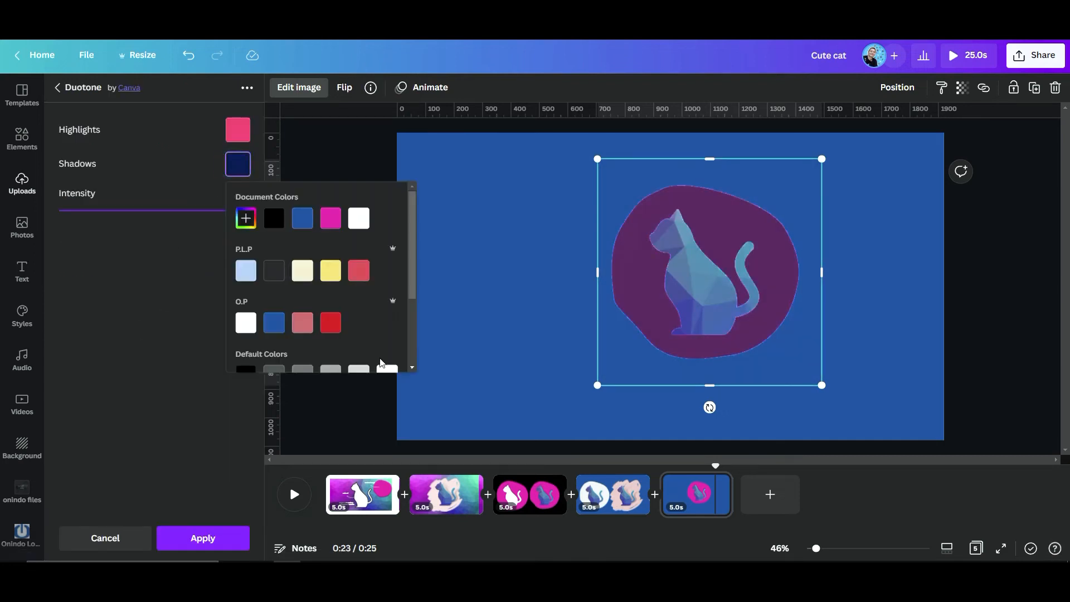
pyautogui.click(386, 369)
pyautogui.click(238, 130)
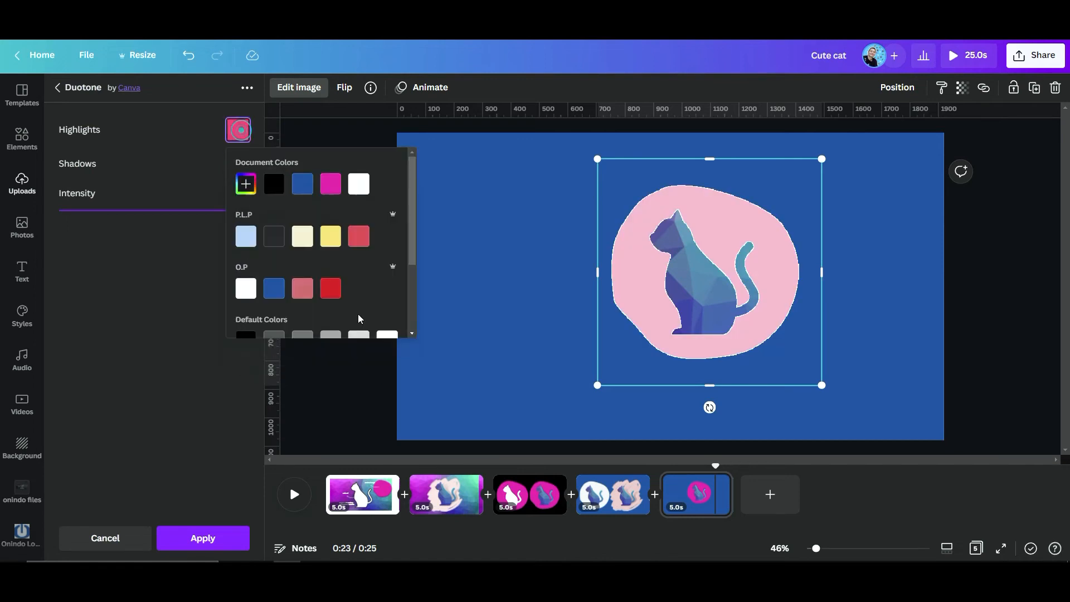
pyautogui.click(387, 335)
pyautogui.click(854, 310)
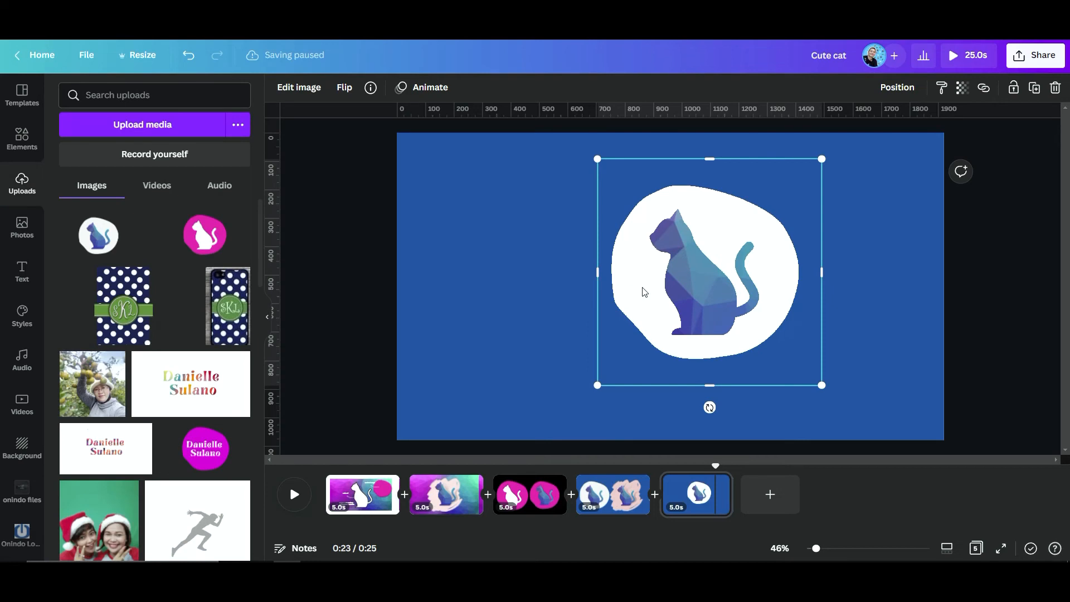
# Step: Select the white cutout and the gradient image behind it together
pyautogui.click(847, 328)
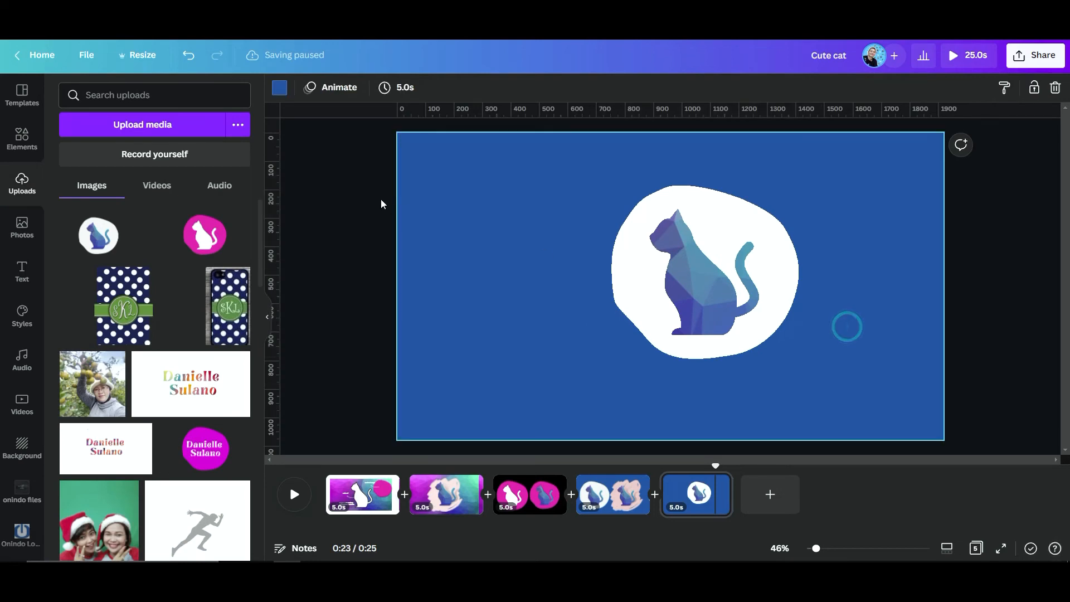
pyautogui.click(769, 273)
pyautogui.moveTo(357, 179); pyautogui.dragTo(871, 389)
pyautogui.click(868, 388)
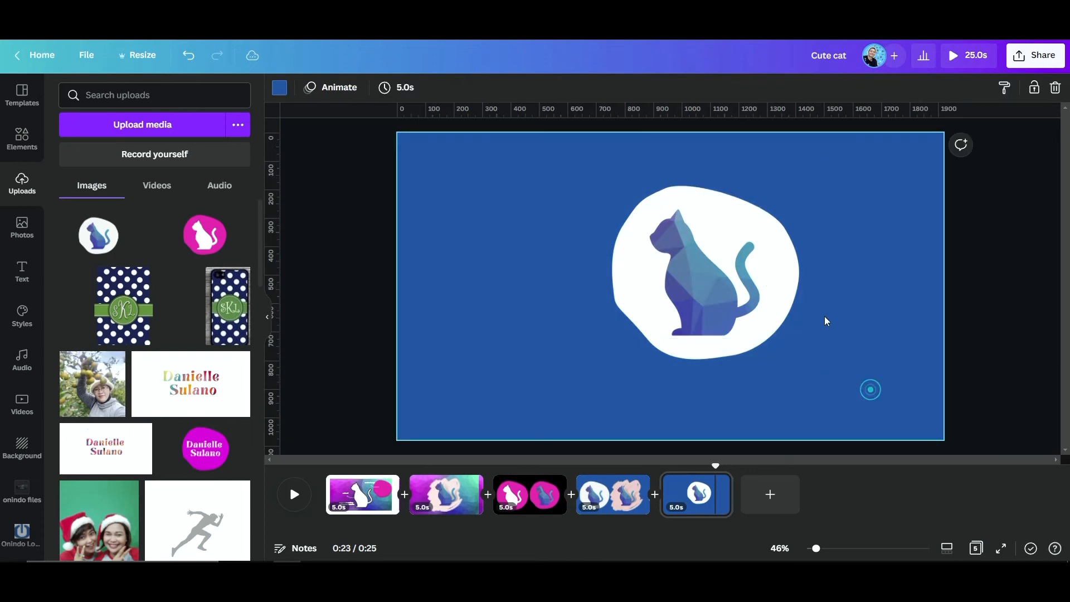
pyautogui.moveTo(358, 172); pyautogui.dragTo(819, 385)
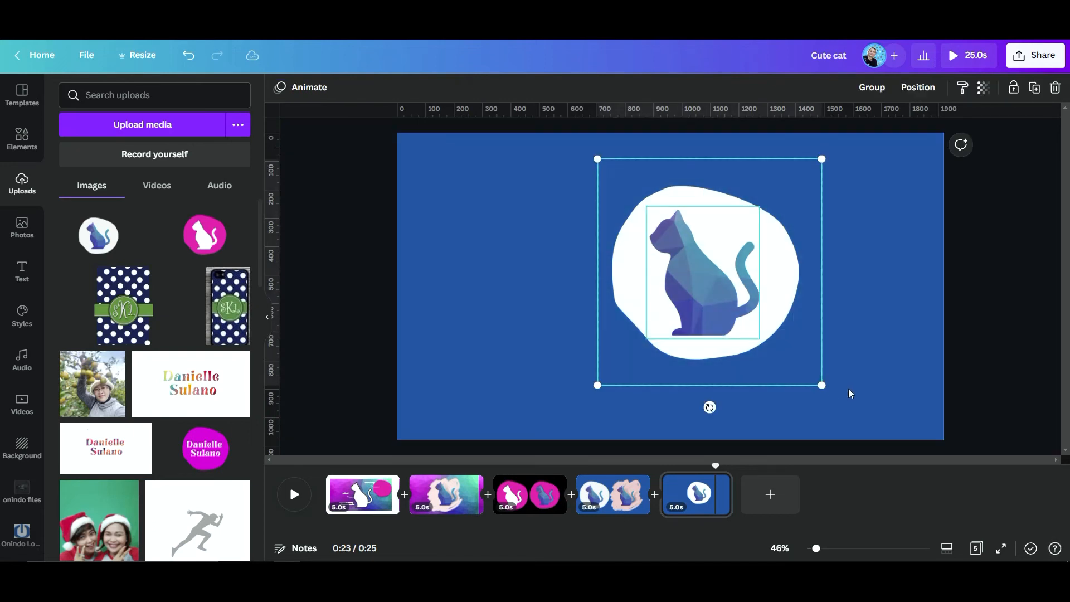
# Step: Set up a PNG download of page 5 with a transparent background, then close the download options
pyautogui.click(1036, 62)
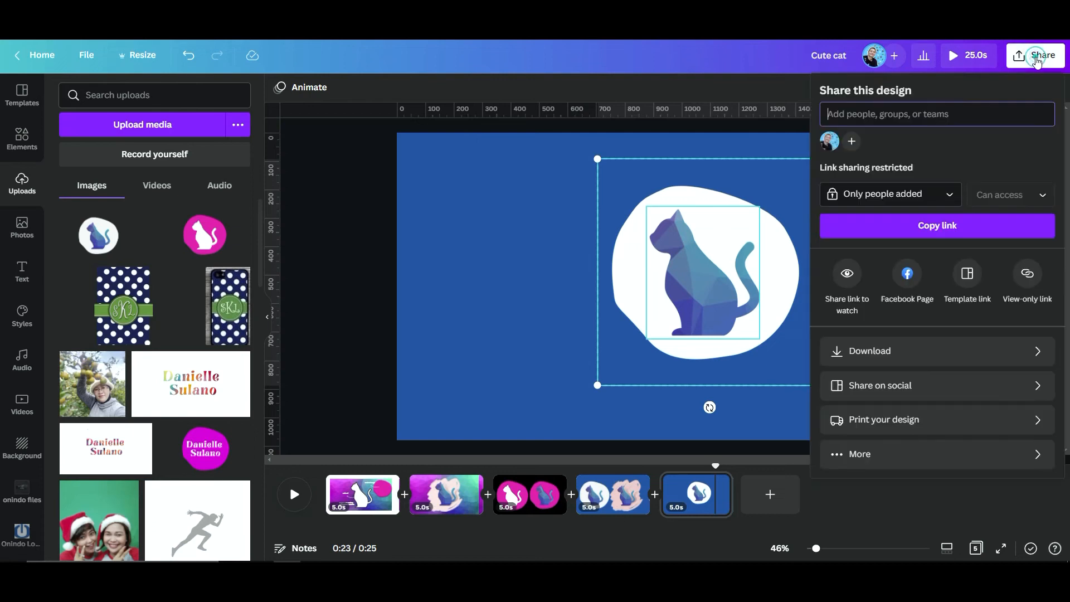
pyautogui.click(1027, 359)
pyautogui.click(1040, 143)
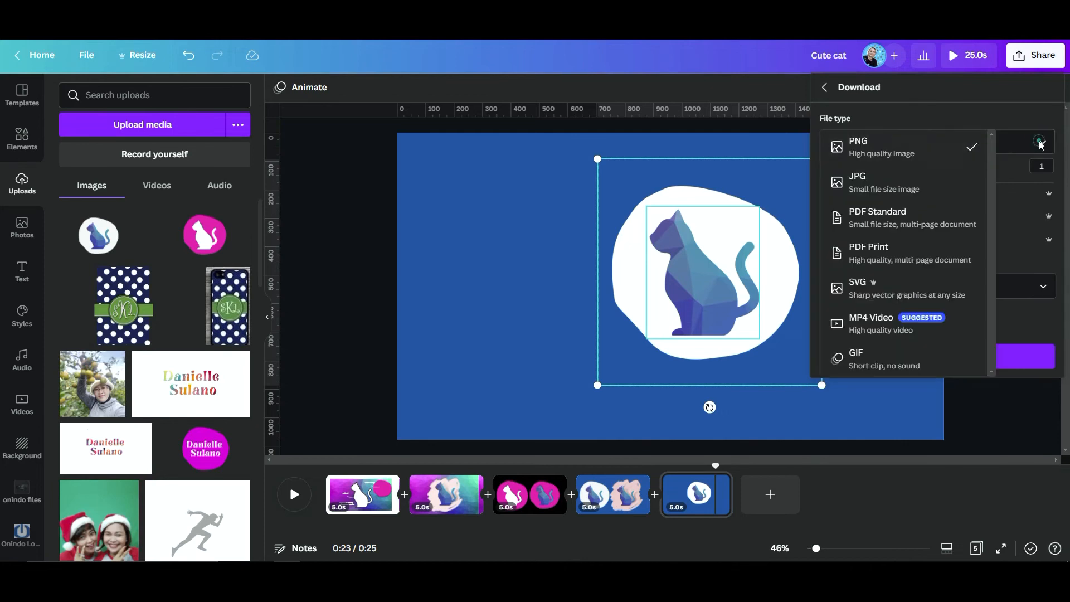
pyautogui.click(1039, 143)
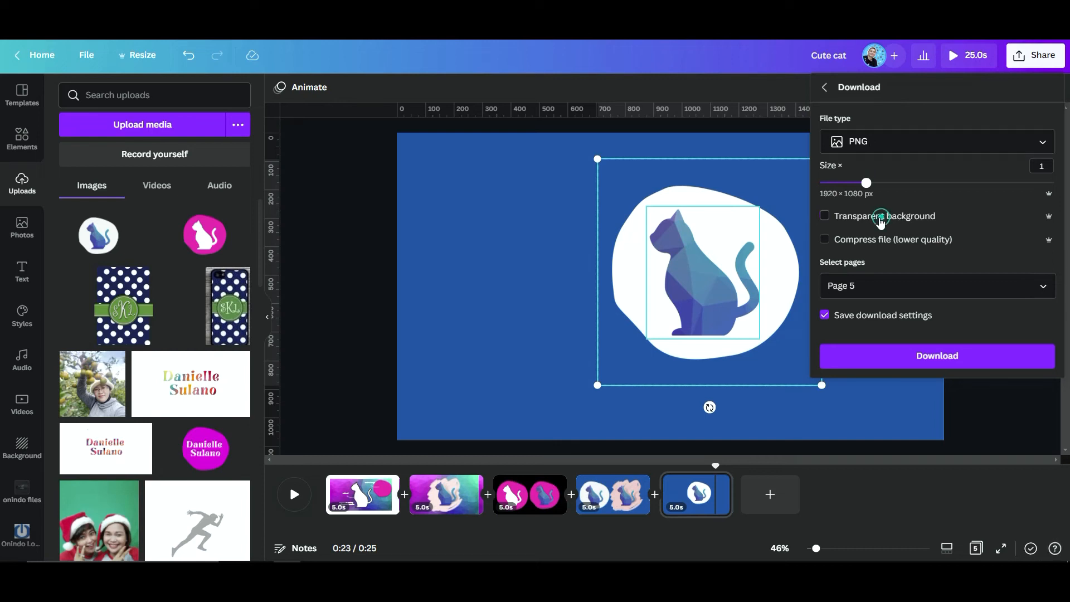
pyautogui.click(1045, 287)
pyautogui.scroll(-2, 925, 363)
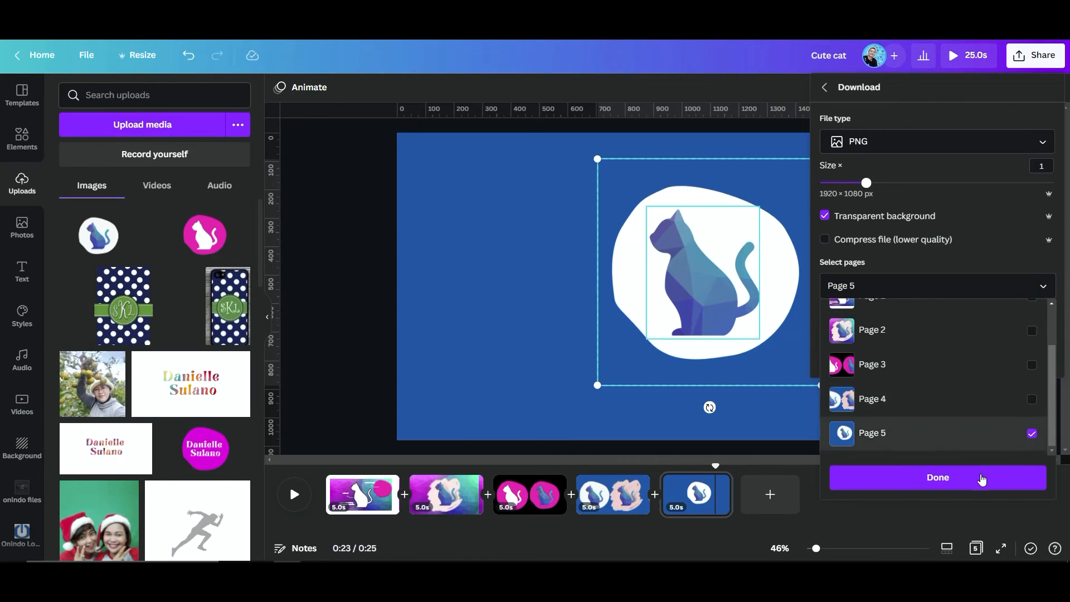
pyautogui.click(954, 486)
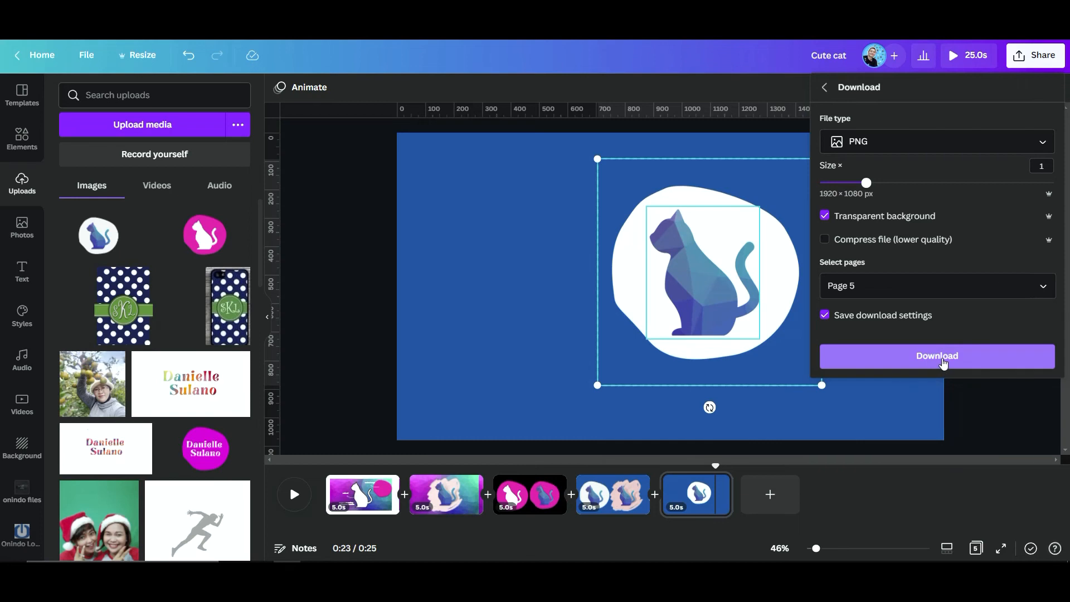
pyautogui.click(537, 296)
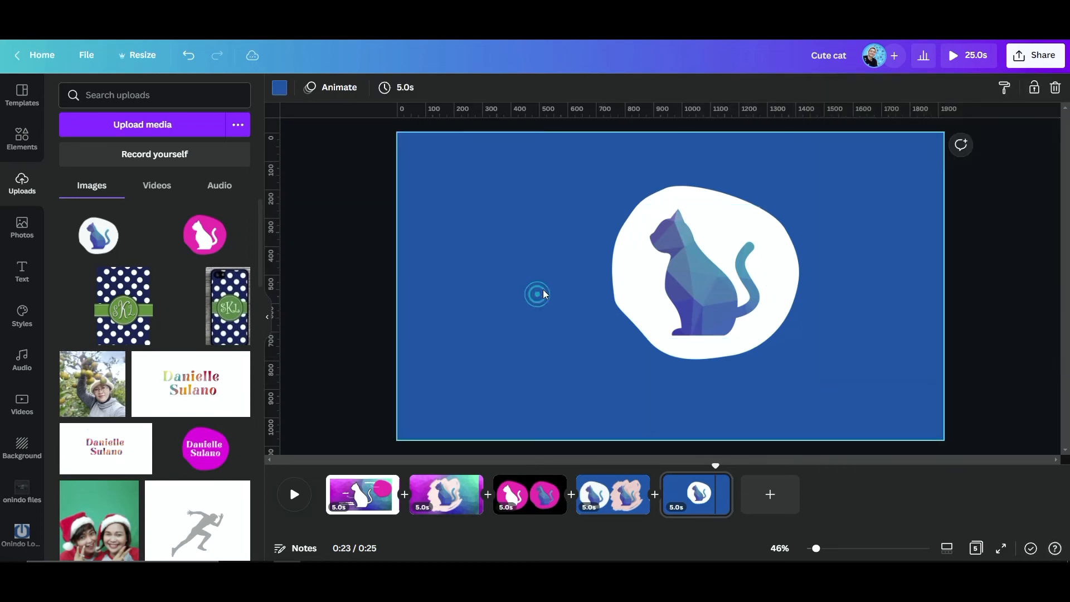
# Step: Add the uploaded white-and-gradient cat image to page 5, move it left, and crop its sides closer to the shape
pyautogui.click(97, 244)
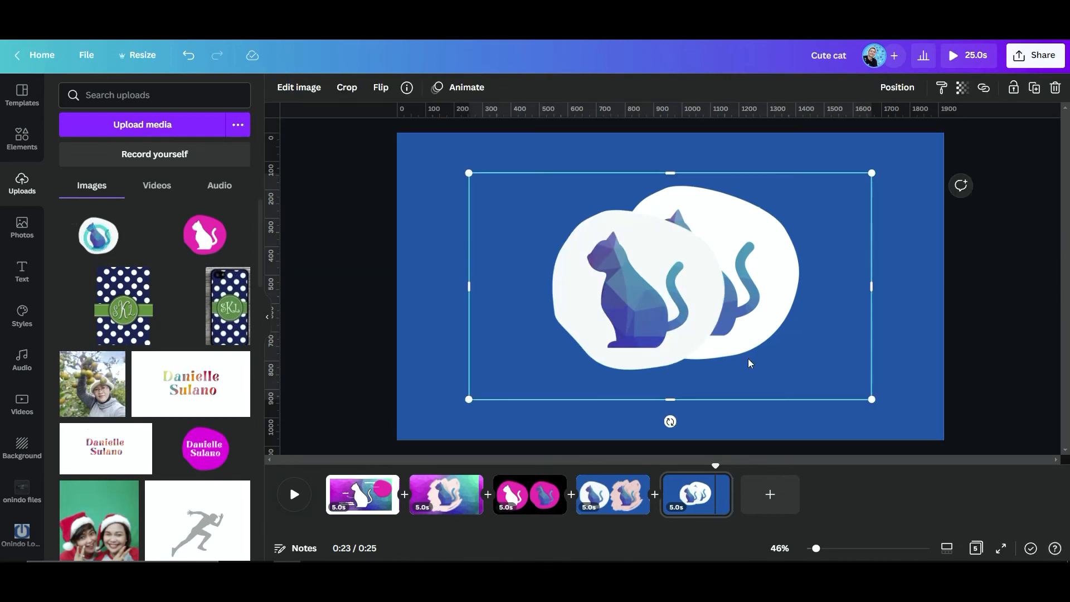
pyautogui.moveTo(566, 318); pyautogui.dragTo(372, 318)
pyautogui.moveTo(718, 299); pyautogui.dragTo(578, 294)
pyautogui.moveTo(374, 281); pyautogui.dragTo(427, 286)
# Step: Move the original white cutout and its gradient fill together to the page's right side
pyautogui.click(920, 277)
pyautogui.moveTo(984, 249); pyautogui.dragTo(840, 321)
pyautogui.click(702, 368)
pyautogui.click(893, 311)
# Step: Remove the white background from the flattened cat image, shift it slightly right, and apply the result
pyautogui.click(524, 309)
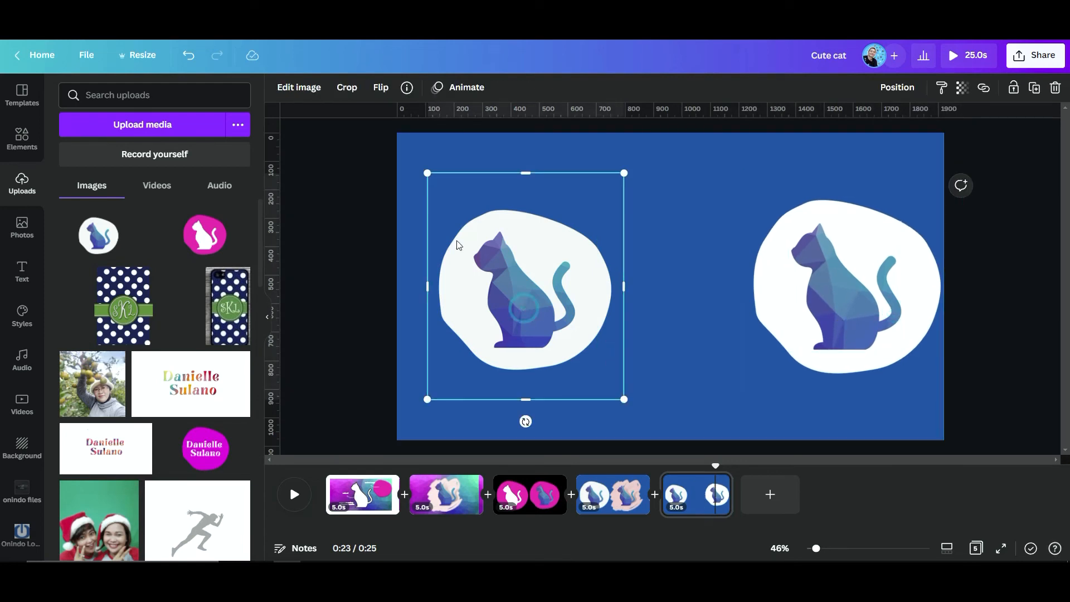
pyautogui.click(301, 87)
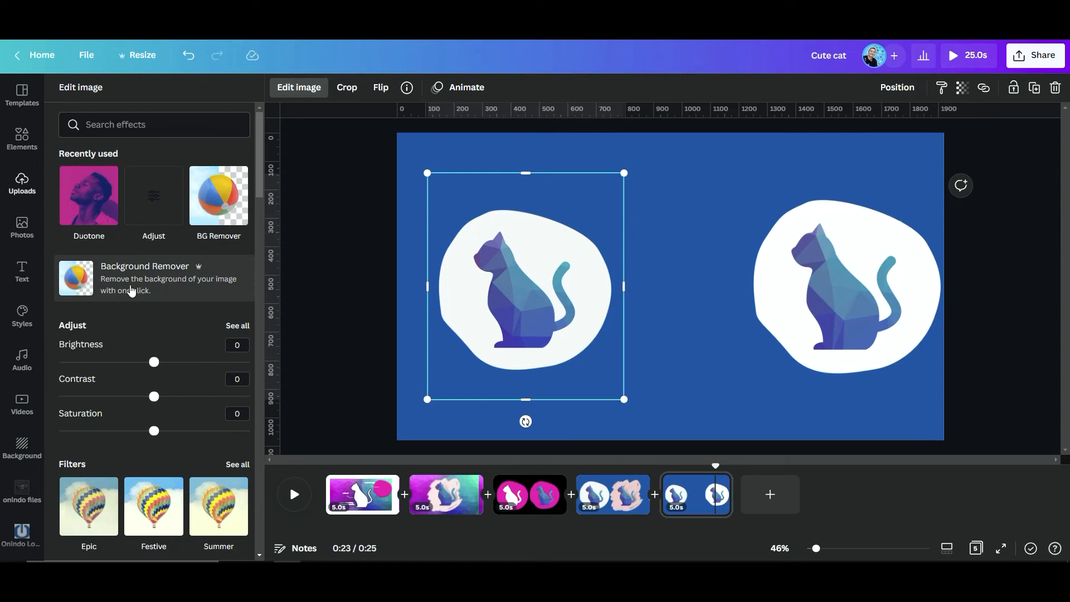
pyautogui.click(131, 289)
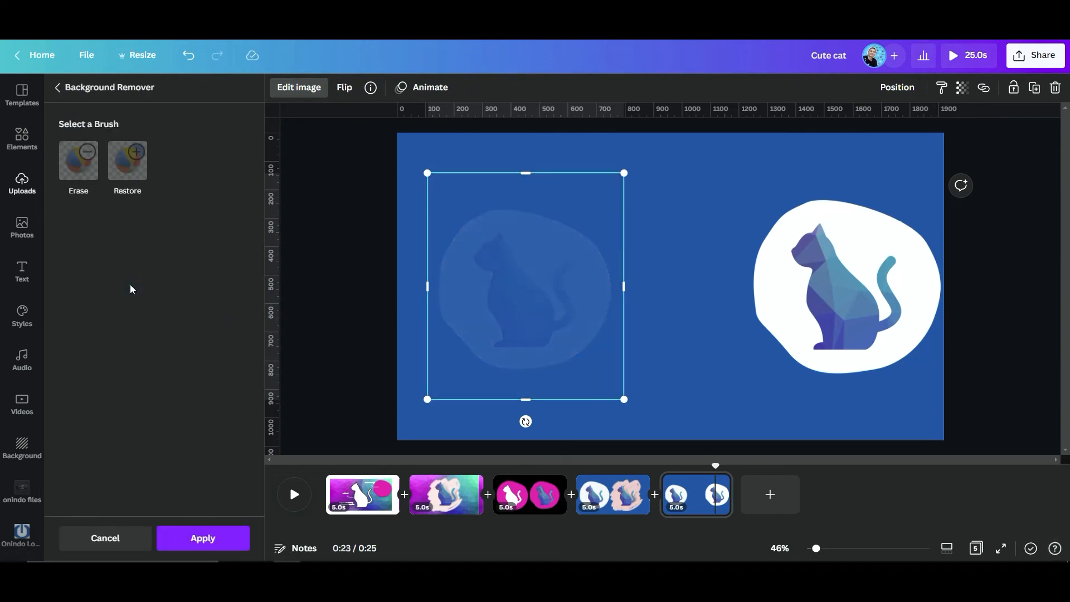
pyautogui.moveTo(563, 319)
pyautogui.mouseDown()
pyautogui.moveTo(597, 310)
pyautogui.moveTo(581, 309)
pyautogui.mouseUp()
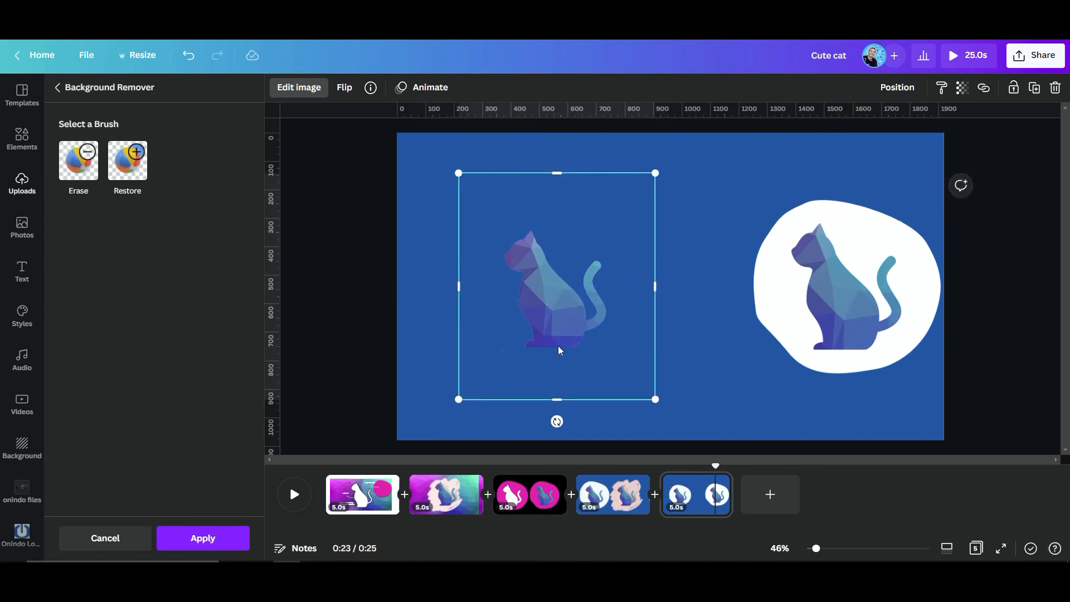
pyautogui.click(206, 540)
pyautogui.scroll(-3, 155, 421)
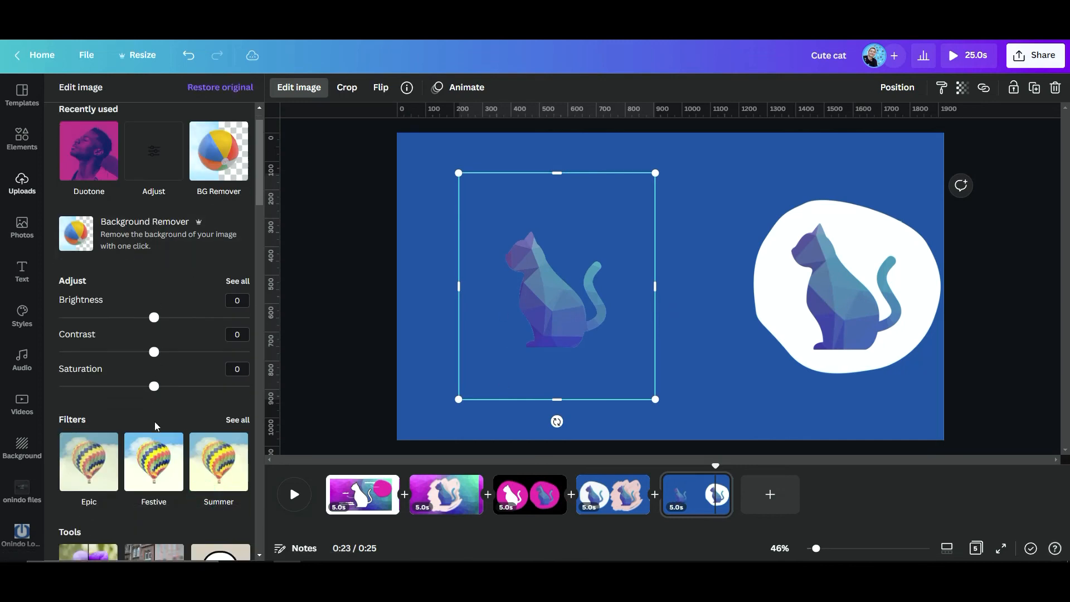
pyautogui.scroll(5, 128, 279)
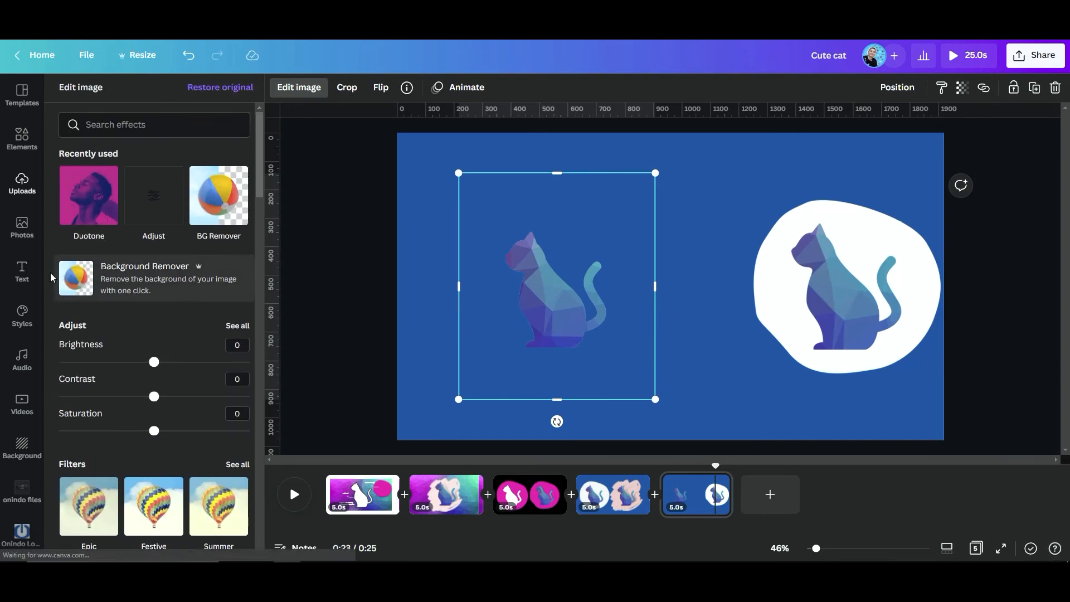
pyautogui.click(22, 138)
# Step: Review the Canva Design Circle post on Facebook about using a gradient background within a cat silhouette
pyautogui.scroll(3, 143, 306)
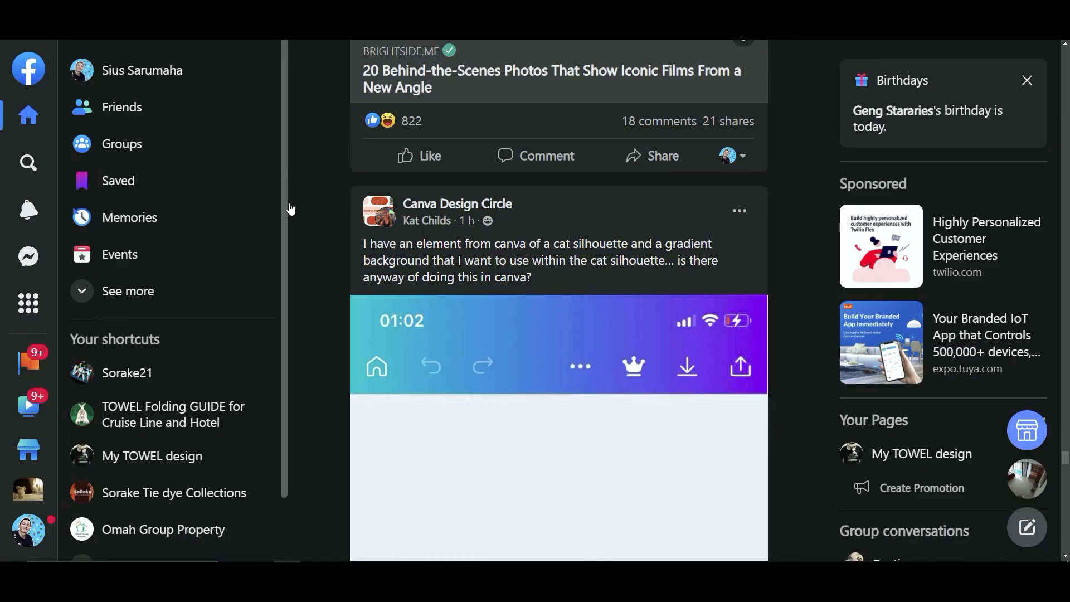
pyautogui.scroll(-5, 485, 317)
pyautogui.scroll(8, 584, 311)
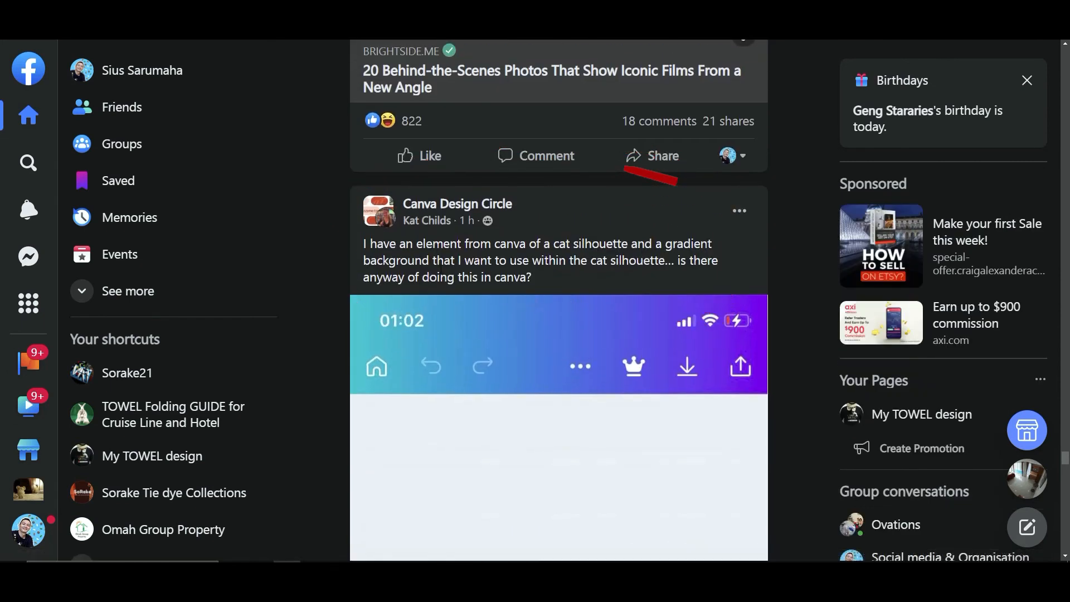
pyautogui.scroll(-4, 537, 311)
pyautogui.scroll(-3, 574, 397)
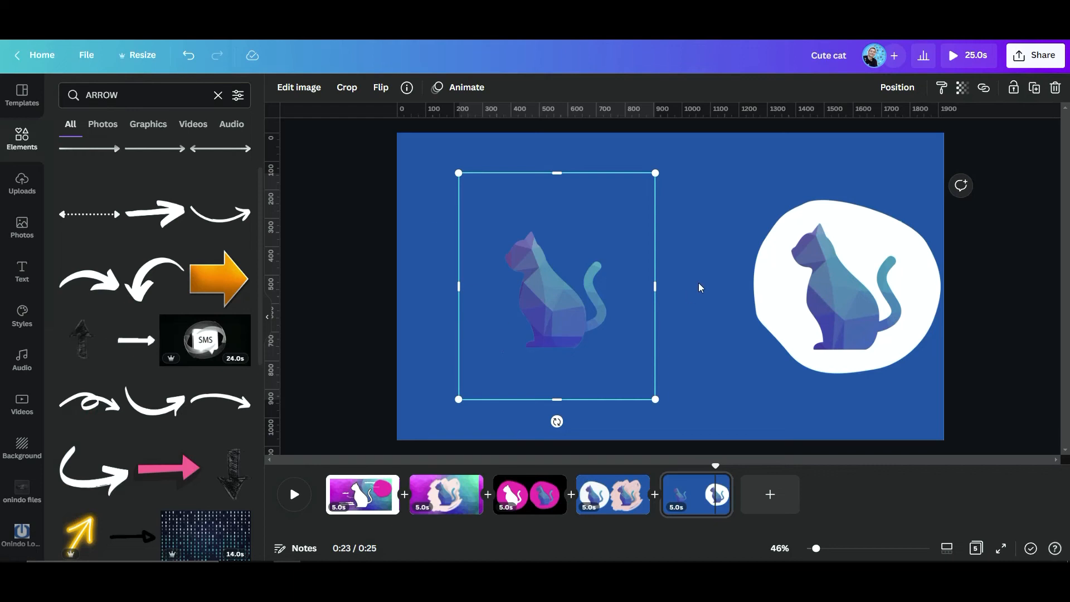
# Step: Try dark gray and white as page 5's background color, then set it to the P.L.P palette's yellow
pyautogui.click(698, 285)
pyautogui.click(282, 86)
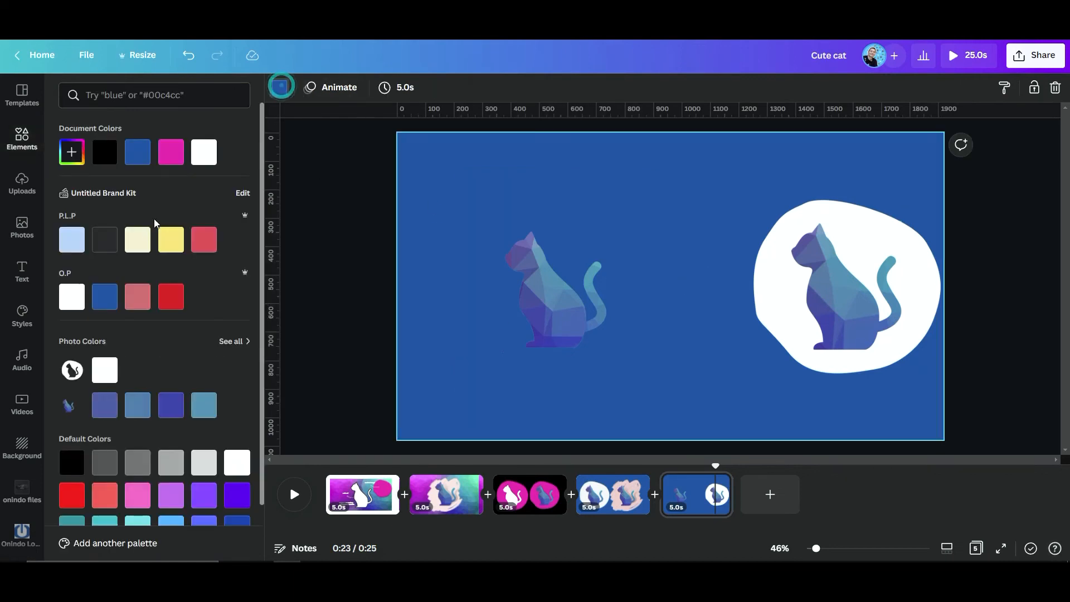
pyautogui.click(105, 241)
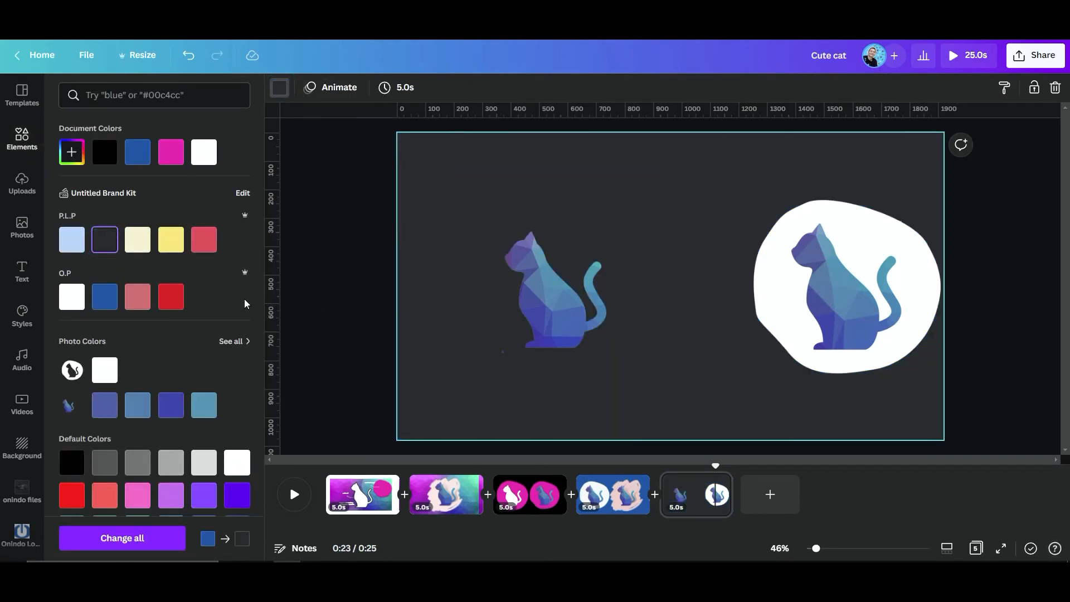
pyautogui.click(243, 467)
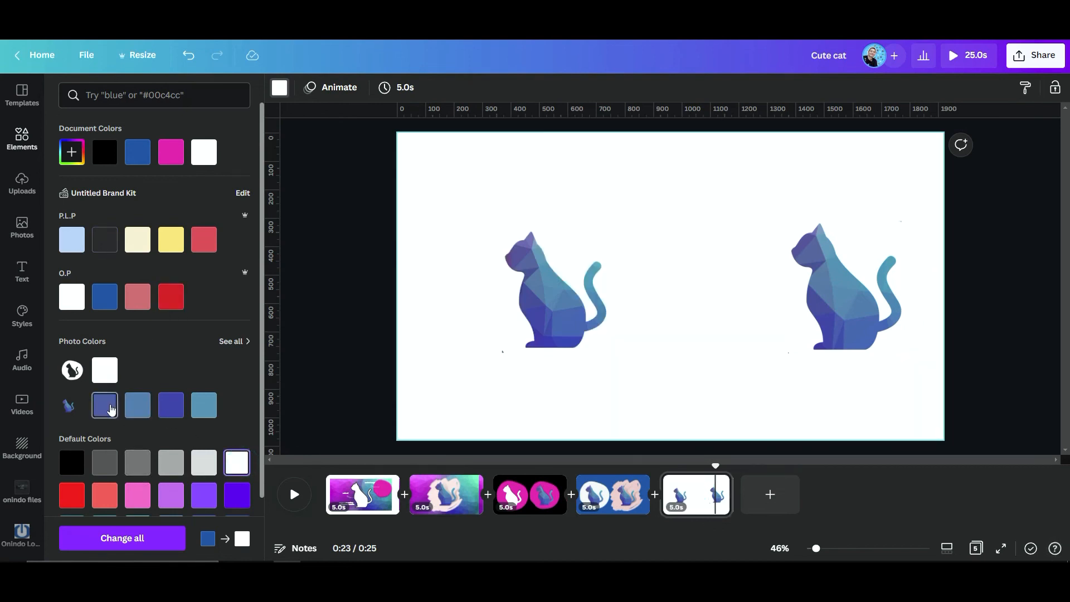
pyautogui.click(181, 240)
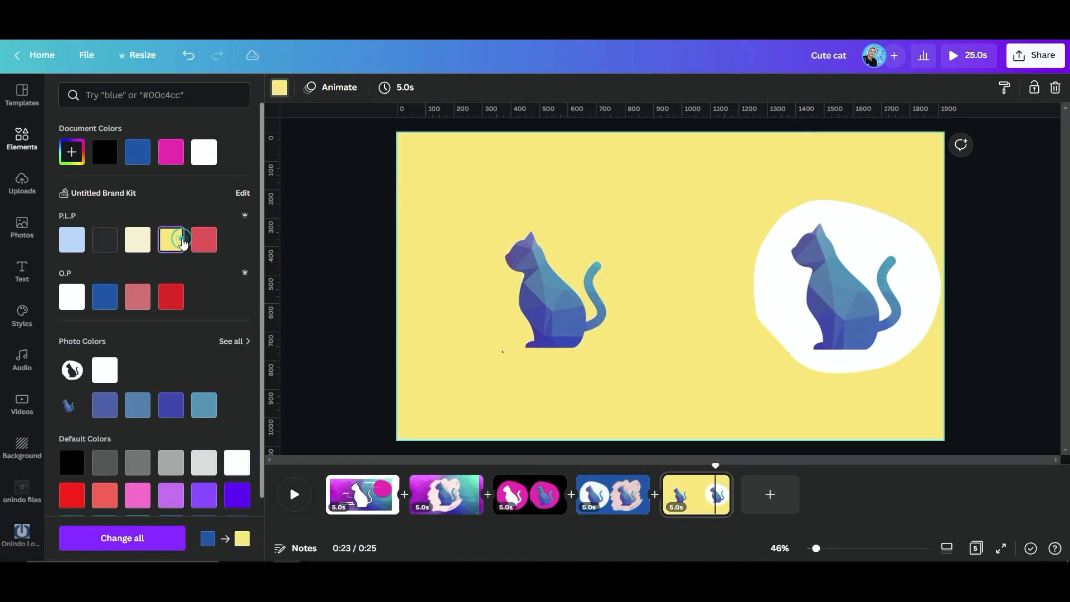
# Step: Move the background-free cat up and to the right and crop all four sides closely around it, excluding the stray speck
pyautogui.moveTo(566, 304); pyautogui.dragTo(612, 293)
pyautogui.moveTo(558, 341); pyautogui.dragTo(546, 305)
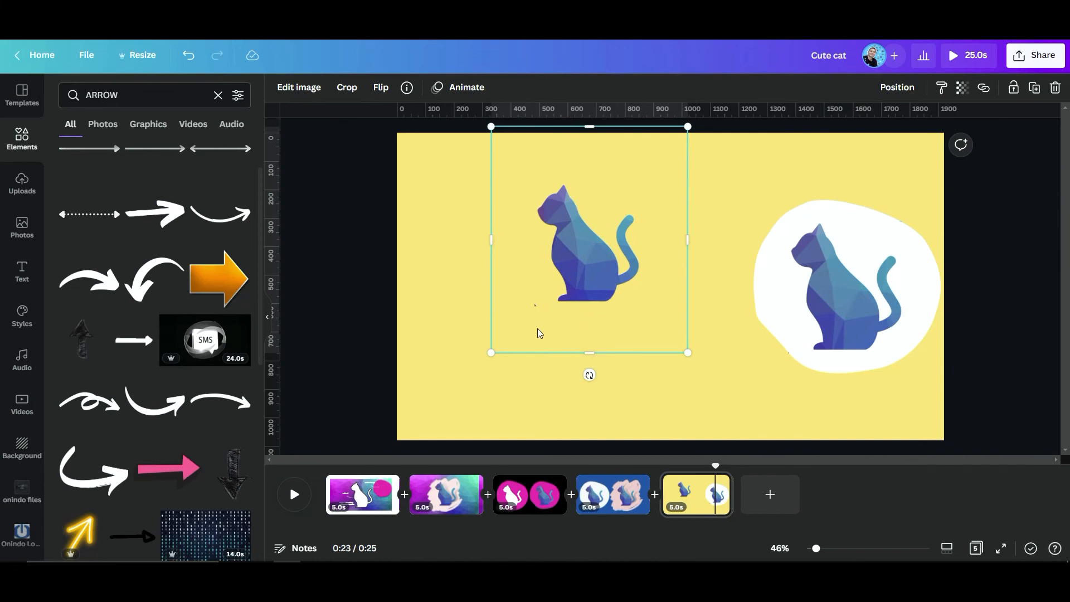
pyautogui.moveTo(589, 353); pyautogui.dragTo(606, 303)
pyautogui.moveTo(593, 126); pyautogui.dragTo(594, 181)
pyautogui.moveTo(673, 243); pyautogui.dragTo(641, 243)
pyautogui.moveTo(509, 241); pyautogui.dragTo(526, 241)
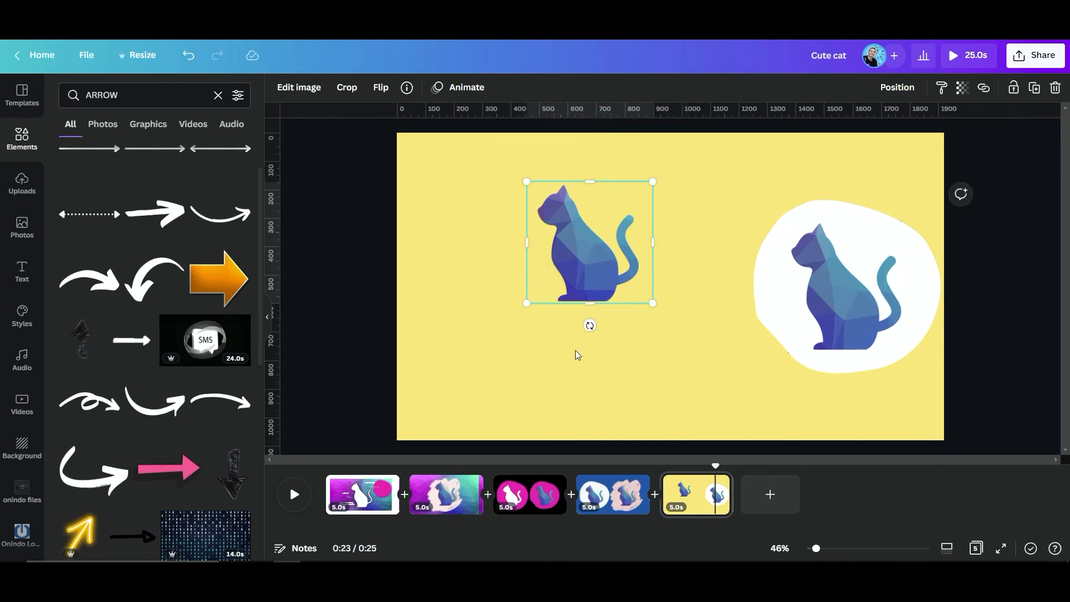
# Step: Move the cropped cat down and enlarge it to fill most of the page's height beside the white shape
pyautogui.click(580, 354)
pyautogui.moveTo(598, 274); pyautogui.dragTo(557, 353)
pyautogui.moveTo(611, 263); pyautogui.dragTo(712, 165)
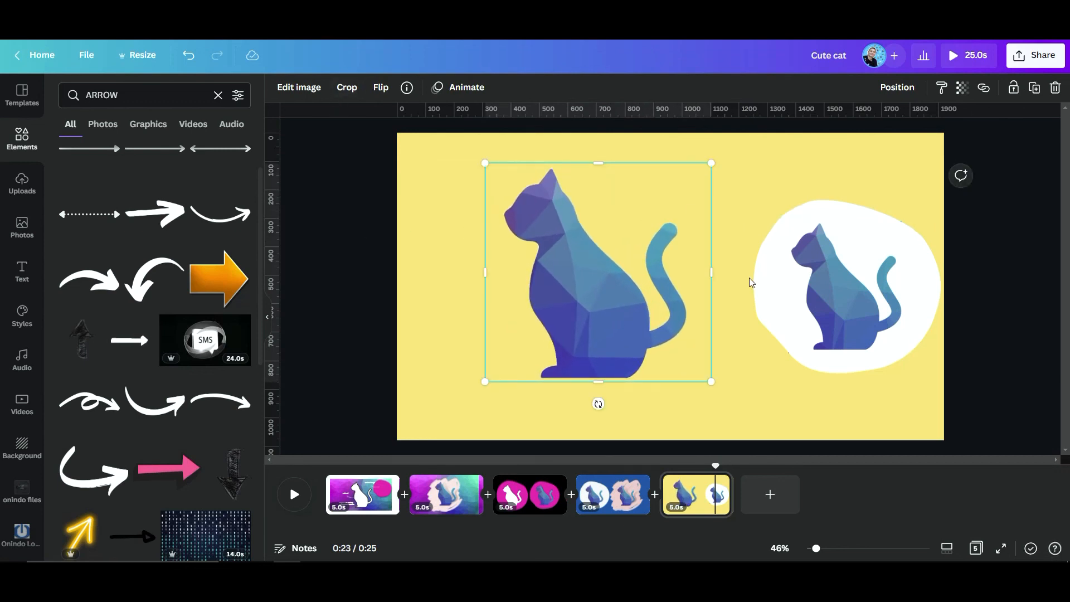
# Step: Give the enlarged cat image a Page Lift shadow and try the Backdrop shadow
pyautogui.click(421, 298)
pyautogui.click(597, 296)
pyautogui.click(300, 91)
pyautogui.scroll(-5, 157, 390)
pyautogui.scroll(-3, 157, 390)
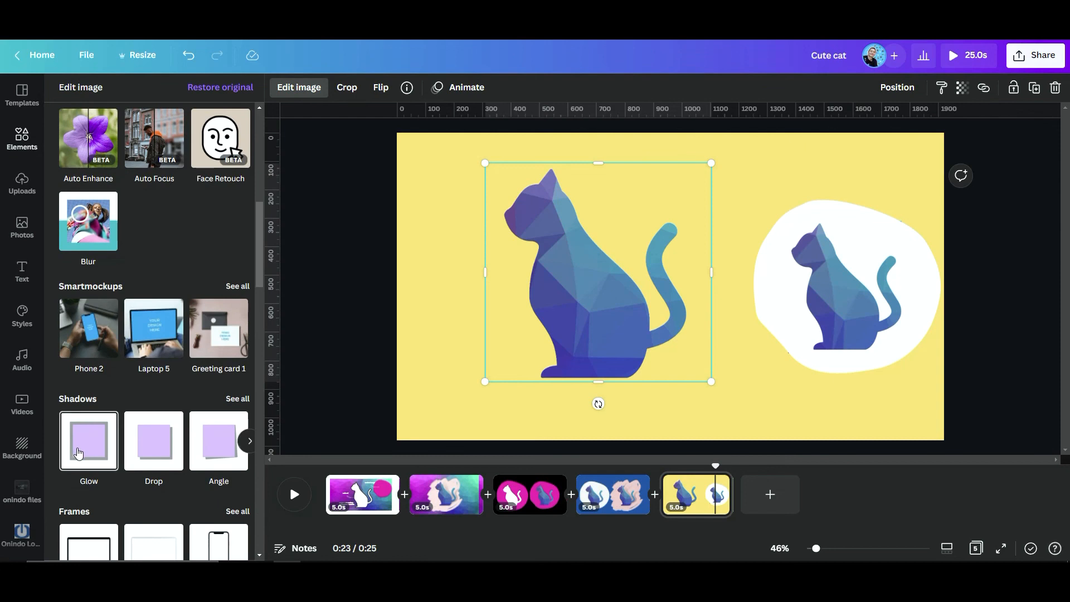
pyautogui.click(238, 399)
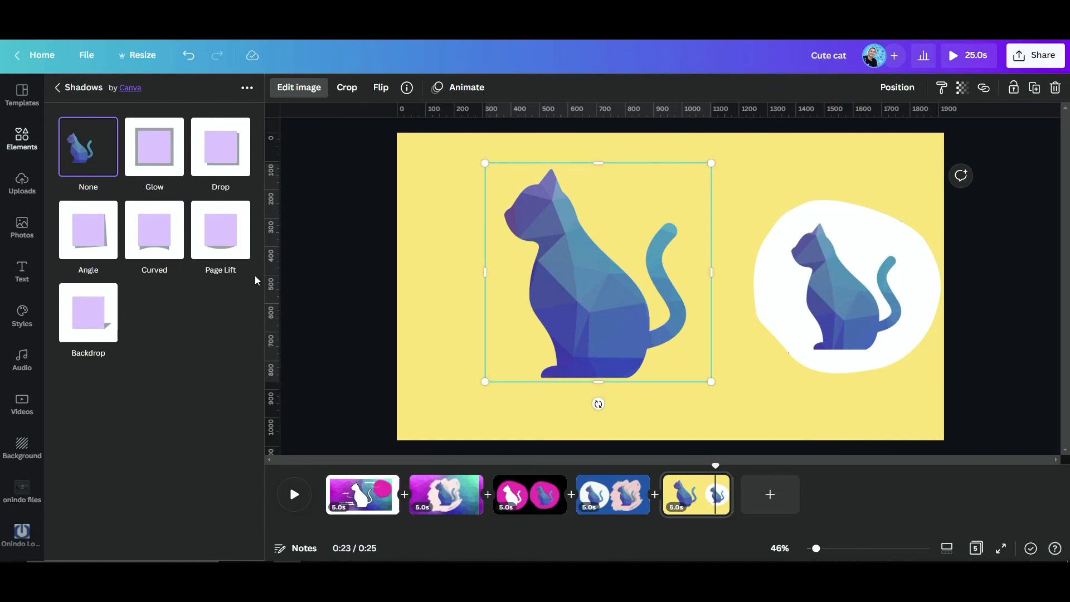
pyautogui.click(231, 239)
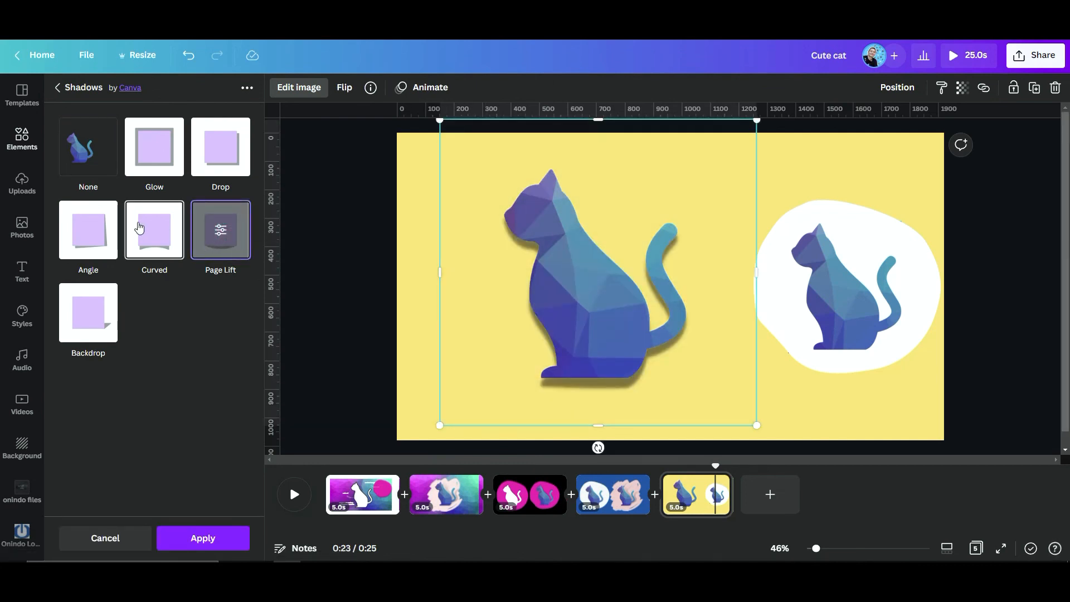
pyautogui.click(92, 318)
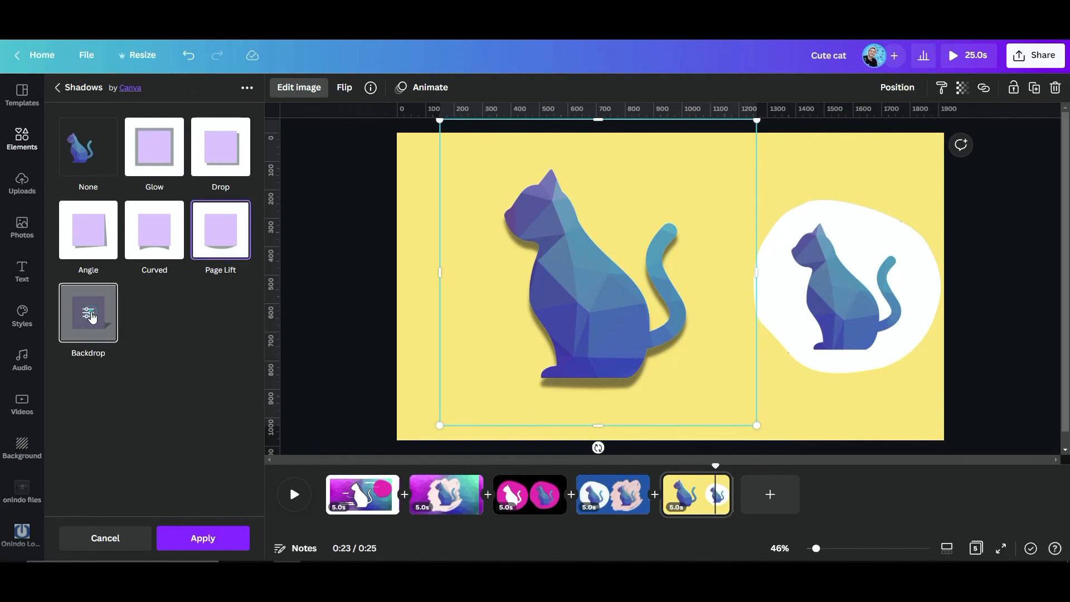
# Step: Open page 2 and reposition the cat image slightly lower over the brush-stroke shape
pyautogui.click(447, 503)
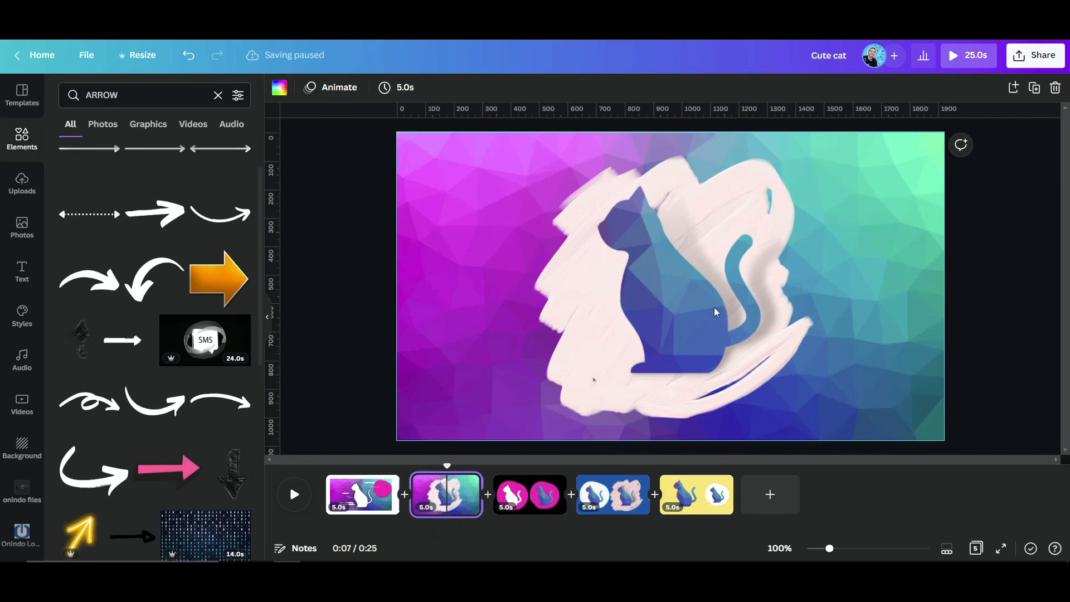
pyautogui.click(671, 311)
pyautogui.moveTo(668, 315); pyautogui.dragTo(681, 329)
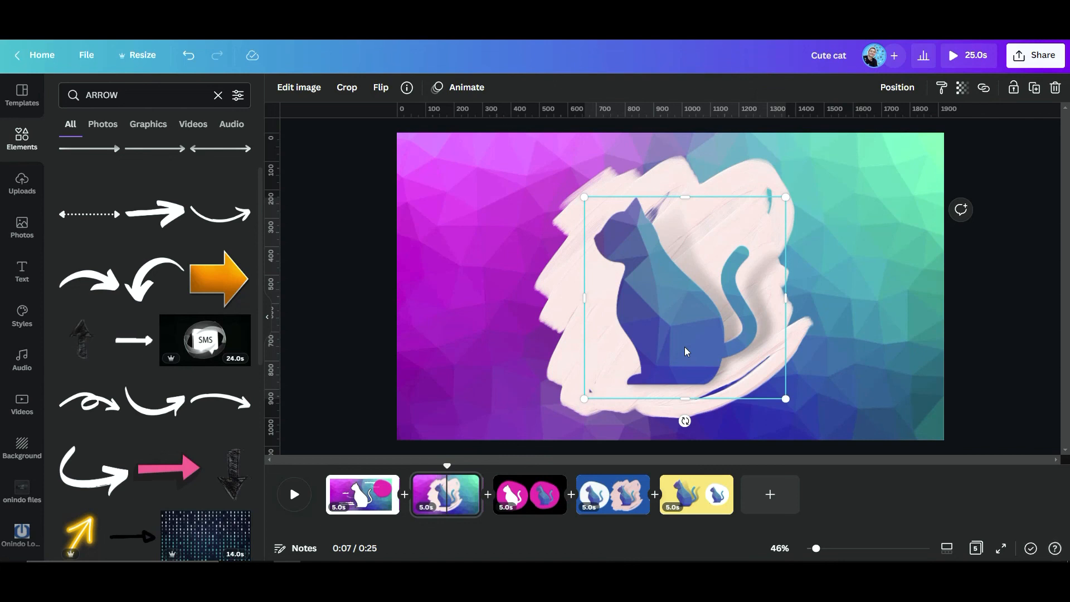
pyautogui.moveTo(644, 272); pyautogui.dragTo(651, 273)
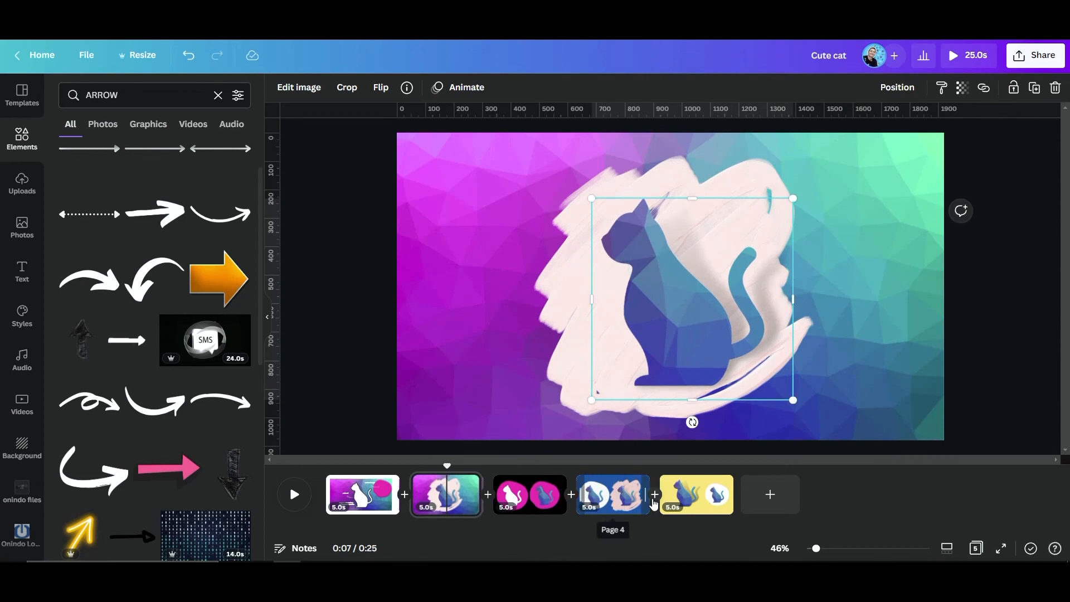